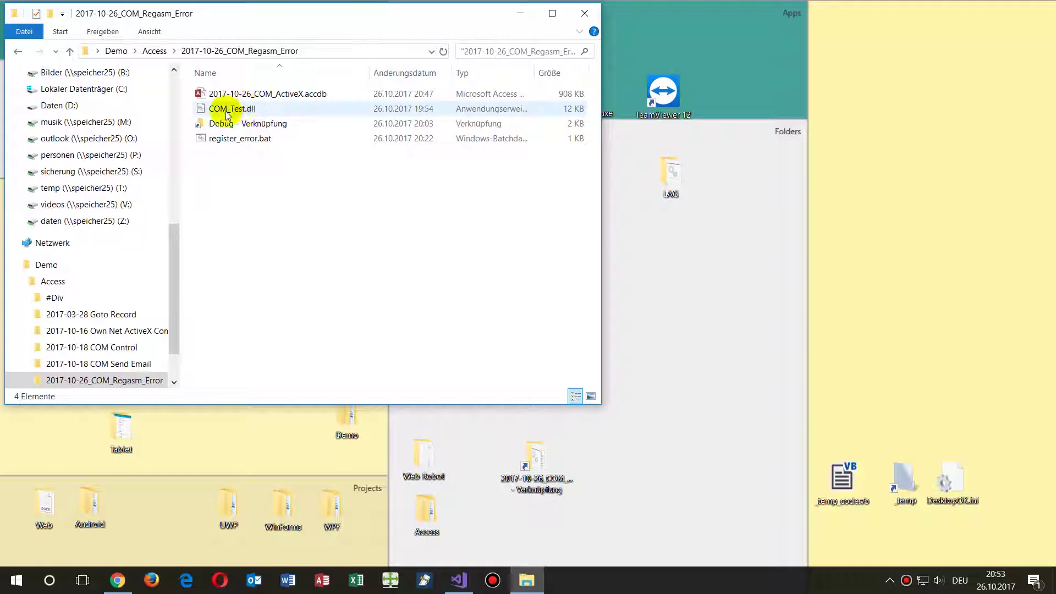
# - Look at the Office_Email_Send project in Visual Studio and at Office_Email_Send3.dll in the linked Debug folder, then return to the demo folder
pyautogui.click(459, 580)
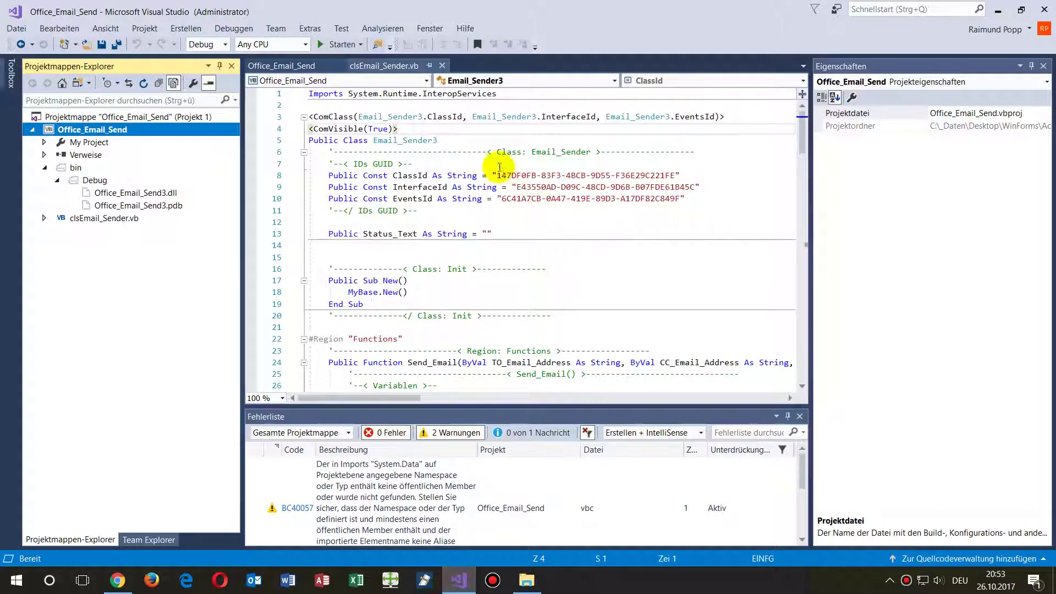
pyautogui.click(998, 10)
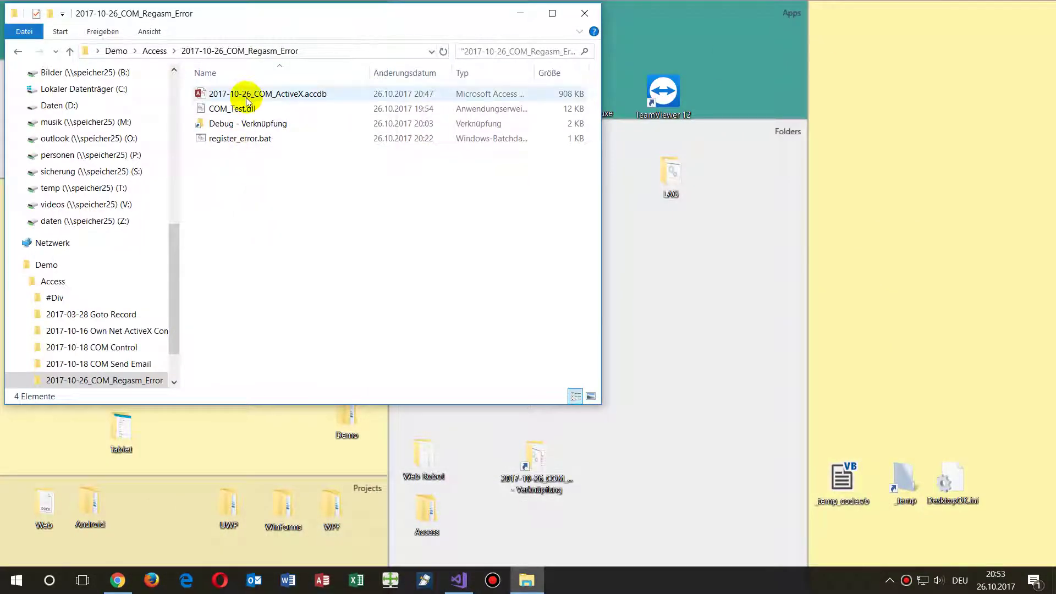
pyautogui.doubleClick(242, 124)
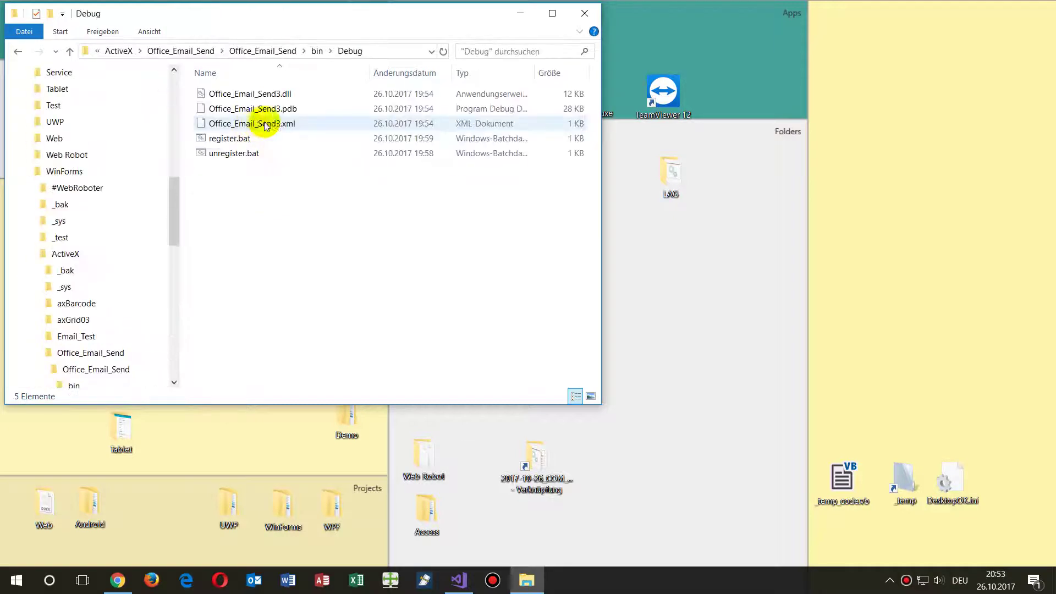
pyautogui.click(289, 95)
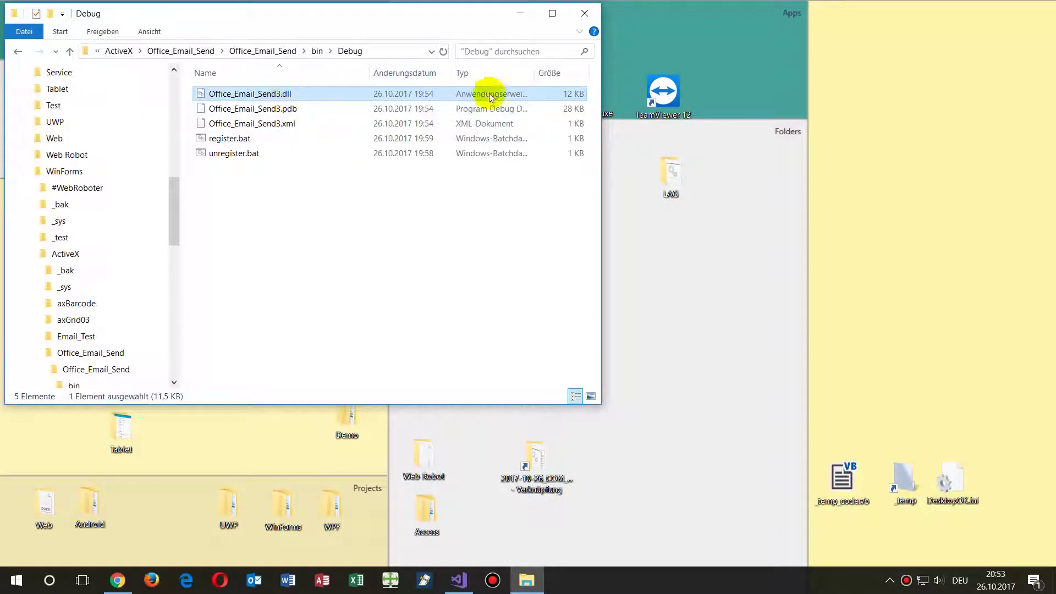
pyautogui.click(520, 15)
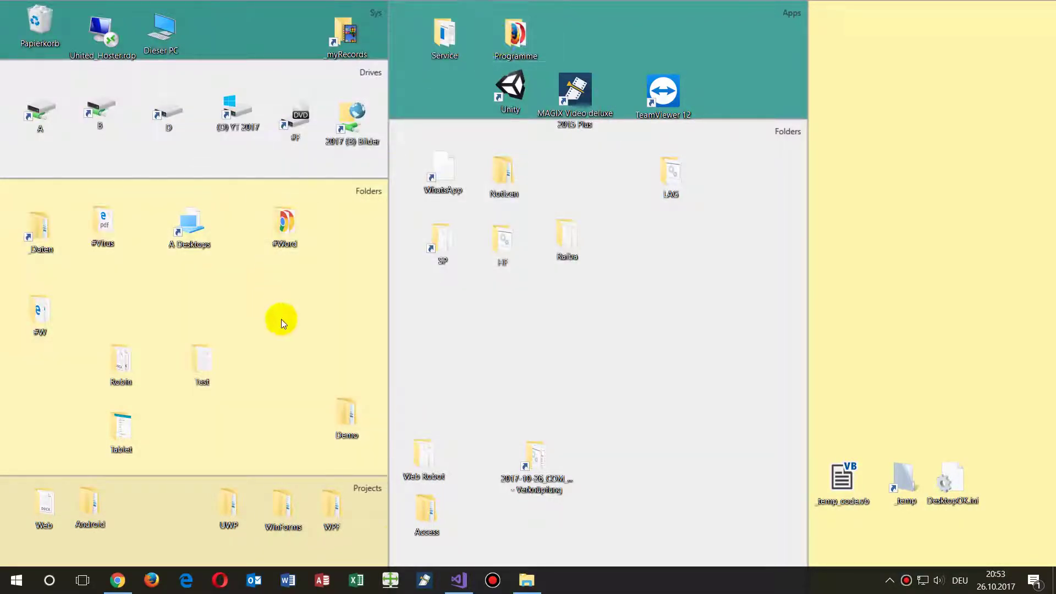
pyautogui.click(527, 580)
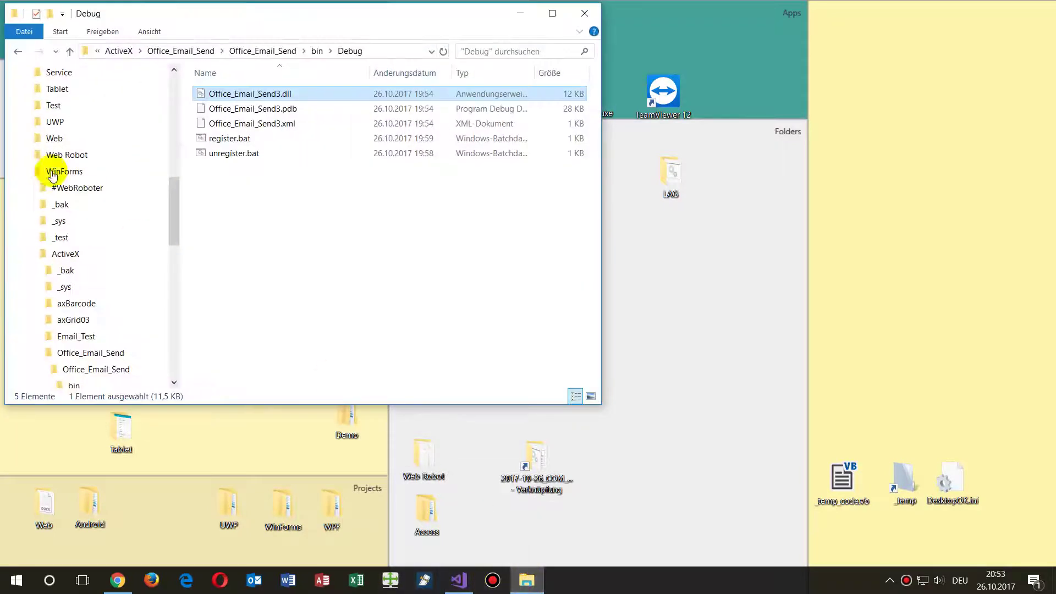
pyautogui.click(18, 53)
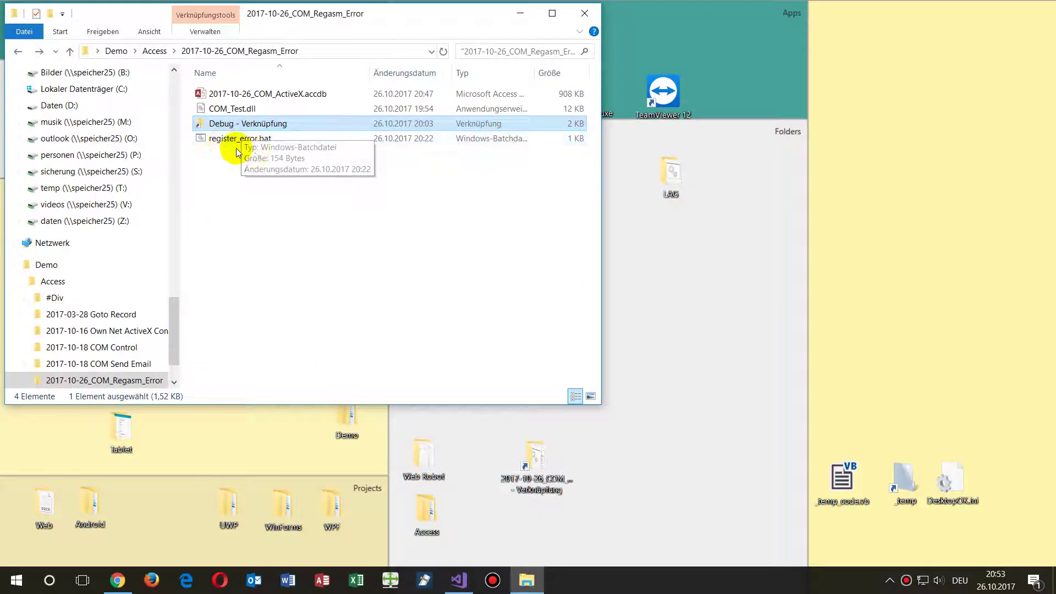
# - Open 2017-10-26_COM_ActiveX.accdb and show the click event code of the Test button on Formular1
pyautogui.rightClick(245, 94)
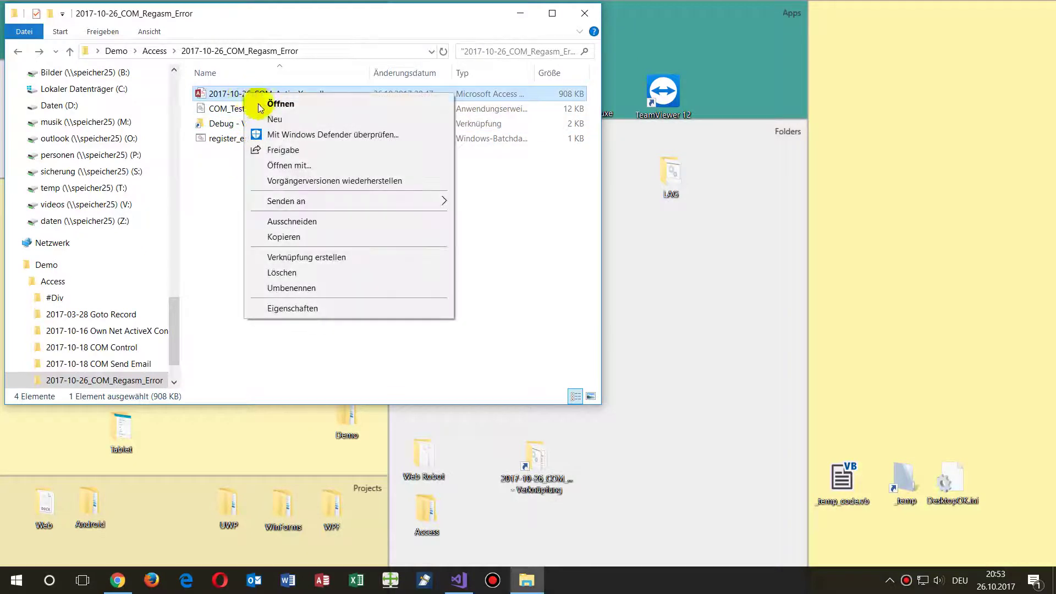
pyautogui.click(271, 105)
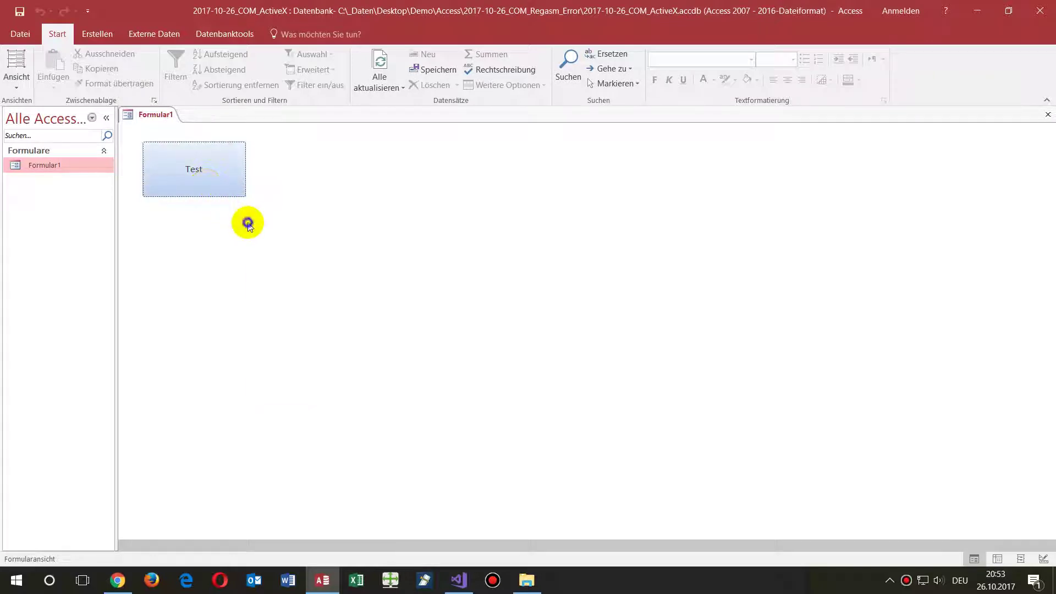
pyautogui.rightClick(248, 224)
pyautogui.click(290, 263)
pyautogui.rightClick(244, 206)
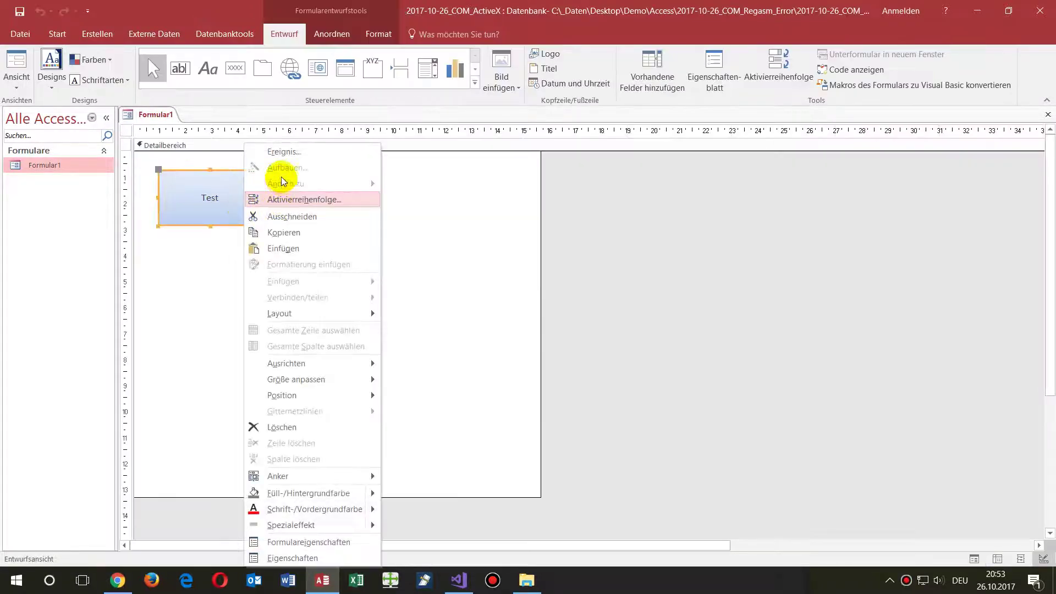
pyautogui.click(283, 152)
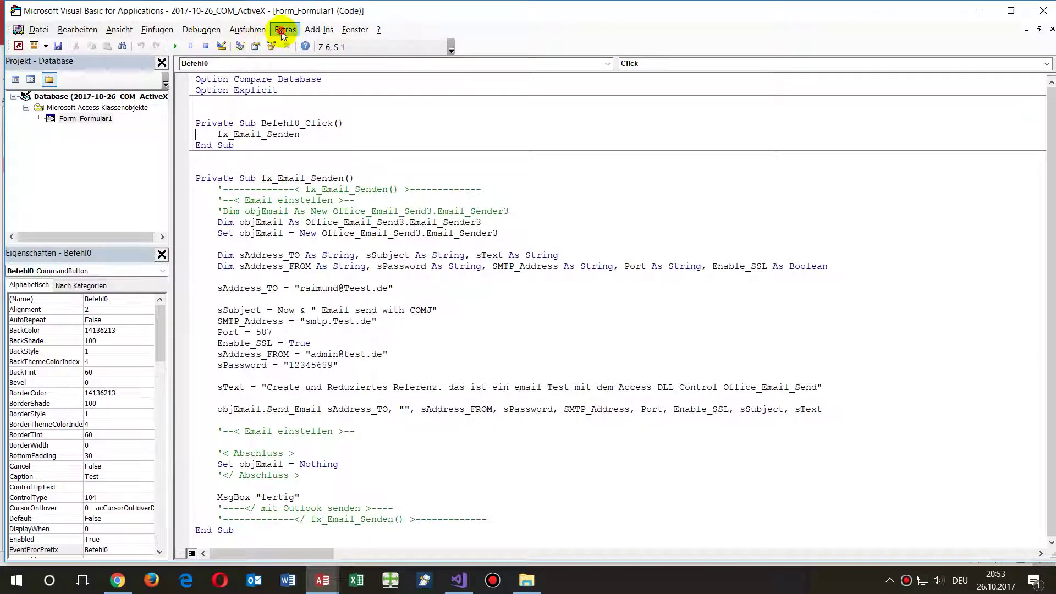
# - Find Office_Email_Send3 in the VBA project's references and check the path it points to
pyautogui.click(284, 30)
pyautogui.click(303, 44)
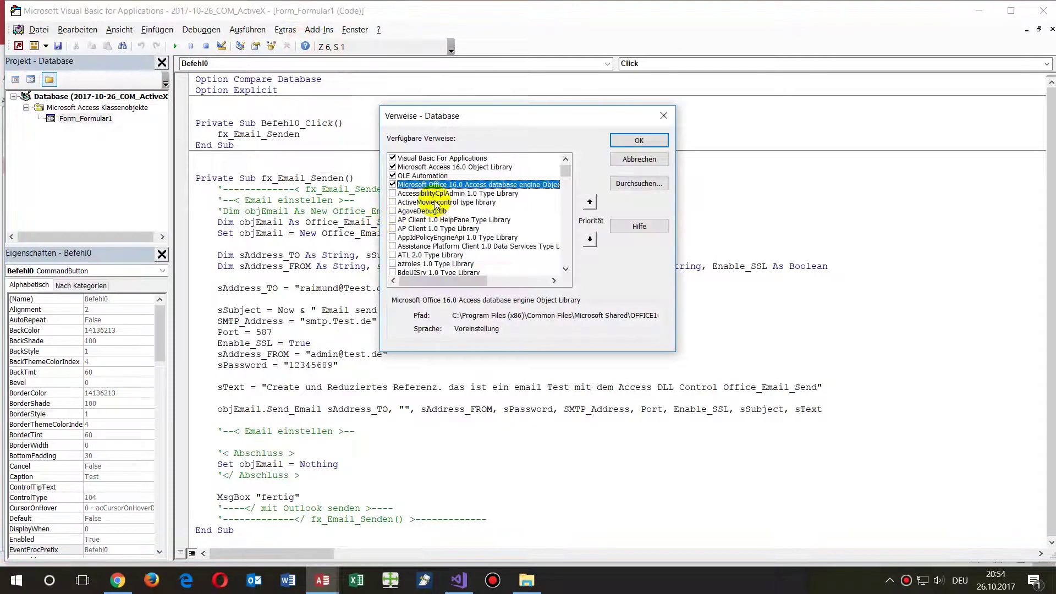
pyautogui.scroll(-15, 435, 206)
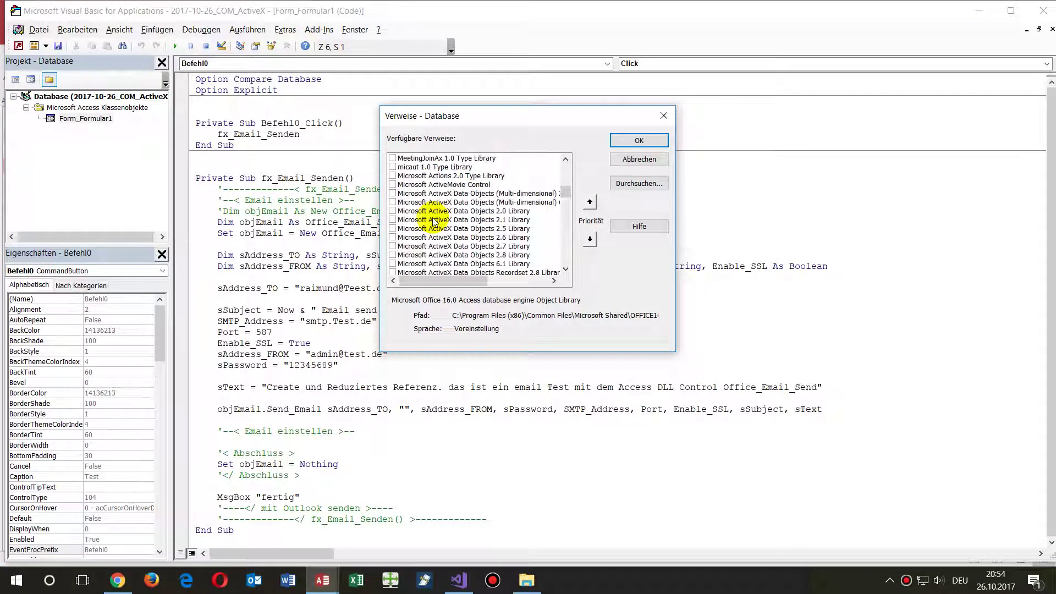
pyautogui.moveTo(565, 192); pyautogui.dragTo(563, 230)
pyautogui.scroll(-7, 563, 235)
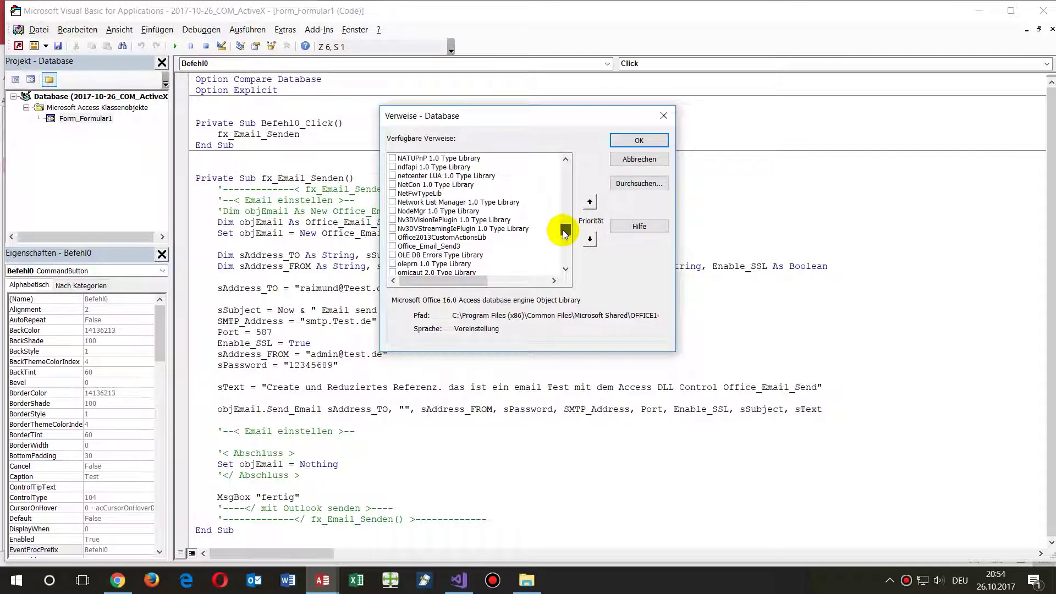
pyautogui.click(449, 246)
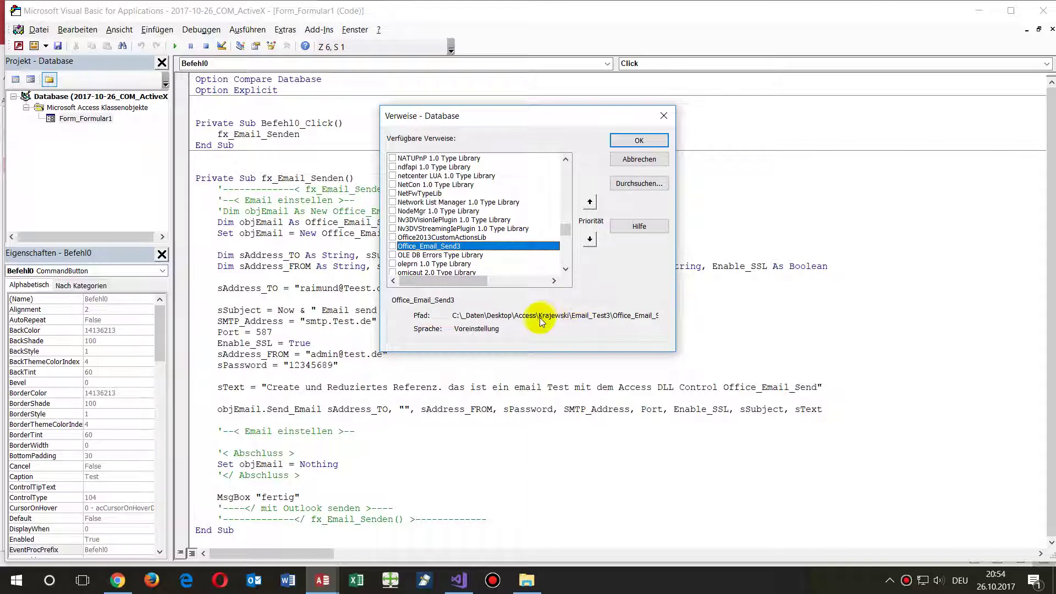
pyautogui.click(627, 141)
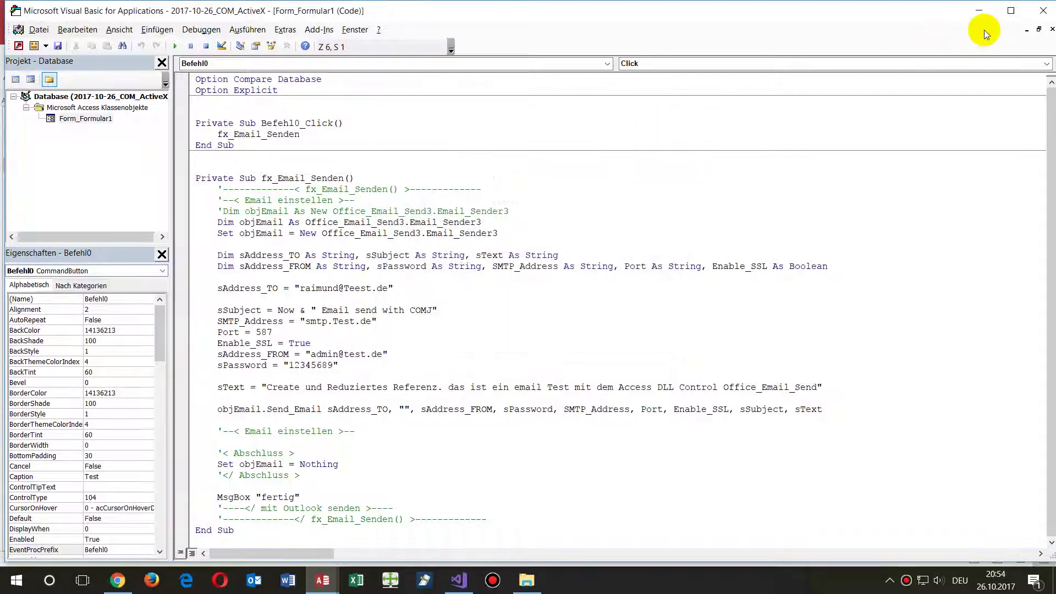
# - Close the VBA editor and the Access database
pyautogui.click(1043, 11)
pyautogui.click(226, 272)
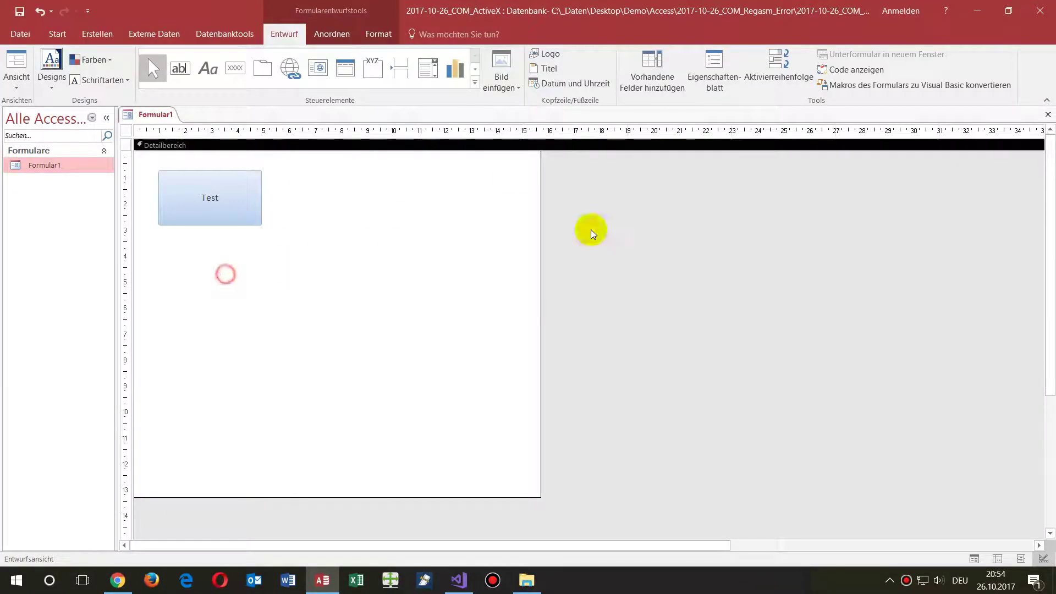
pyautogui.click(1040, 10)
pyautogui.click(483, 329)
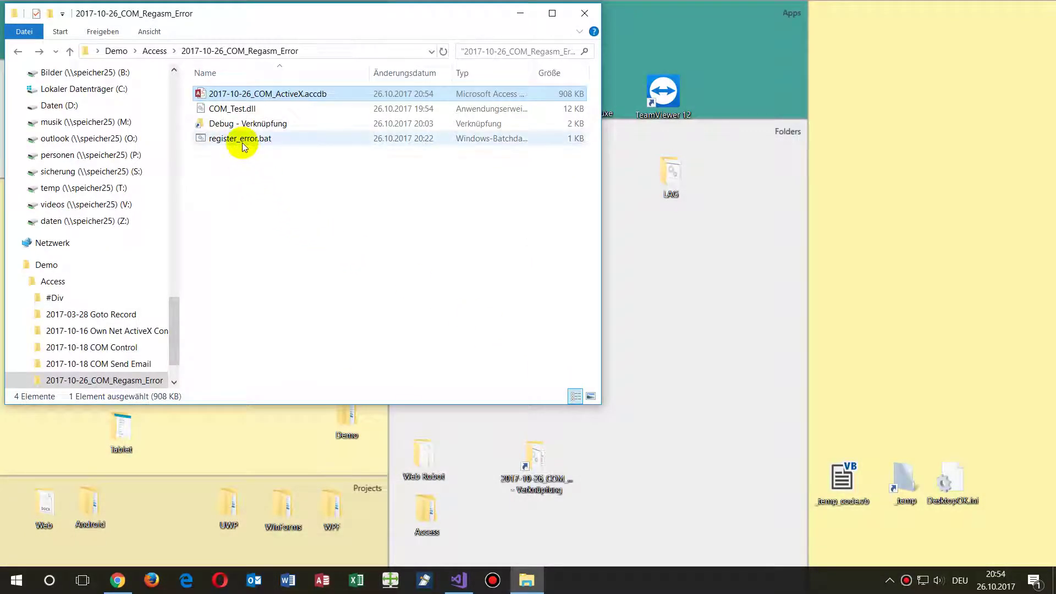
pyautogui.click(247, 162)
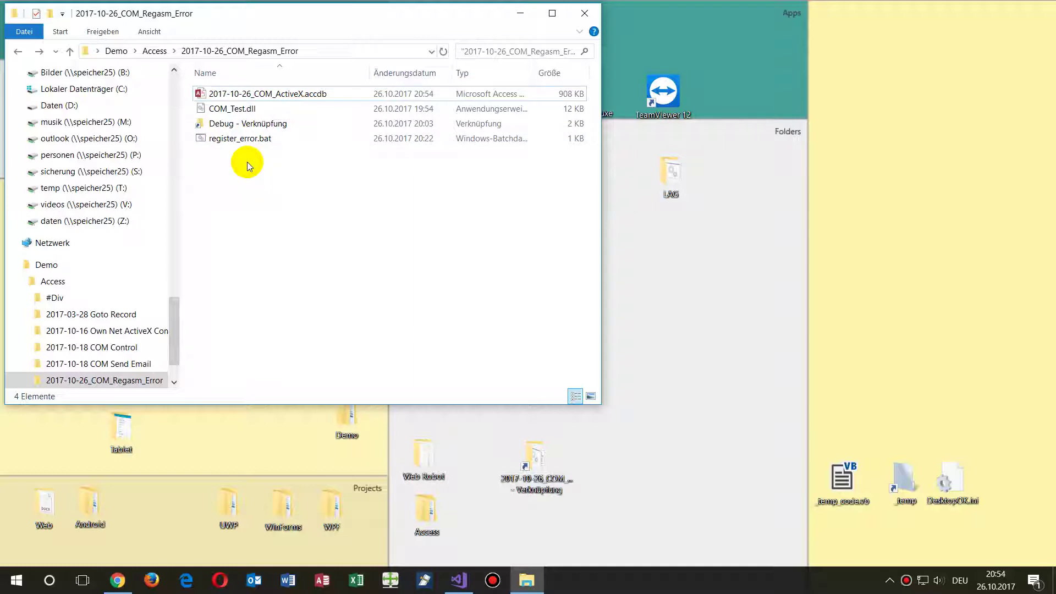
pyautogui.click(245, 144)
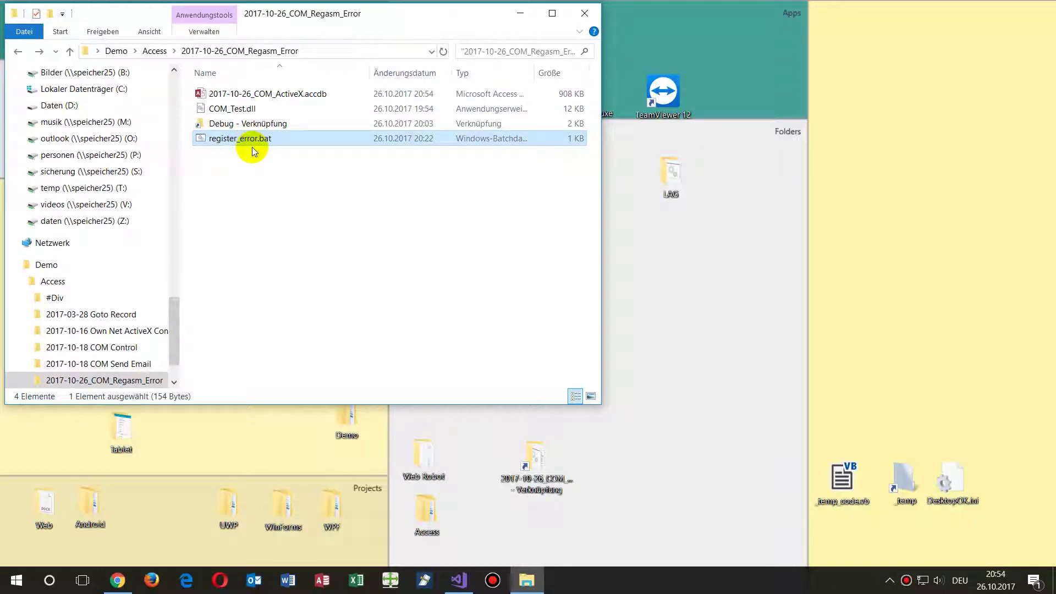
pyautogui.hotkey('ctrl', 'c')
pyautogui.hotkey('ctrl', 'v')
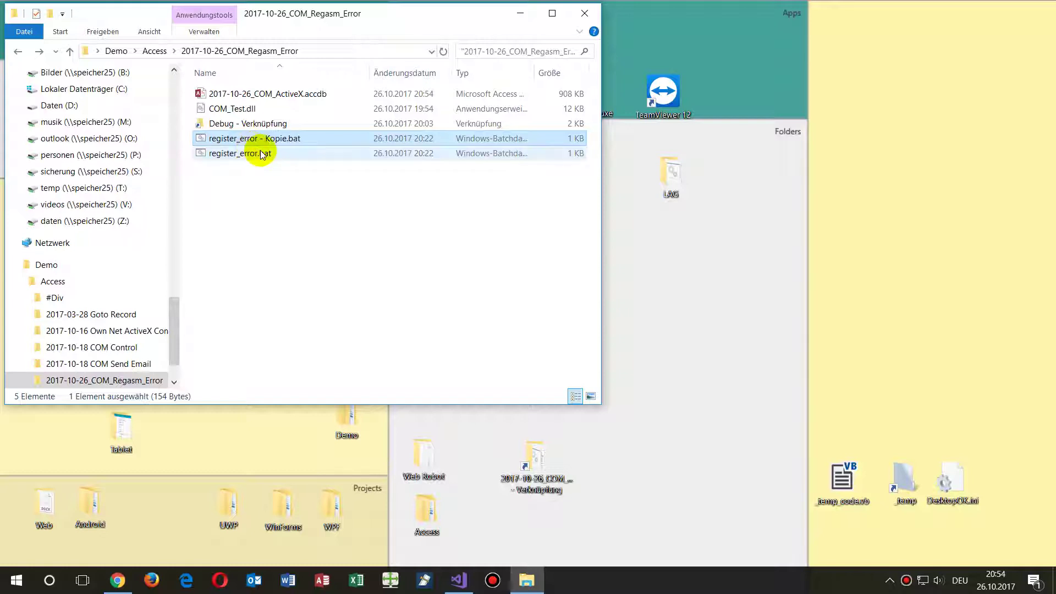
pyautogui.rightClick(265, 145)
pyautogui.click(329, 357)
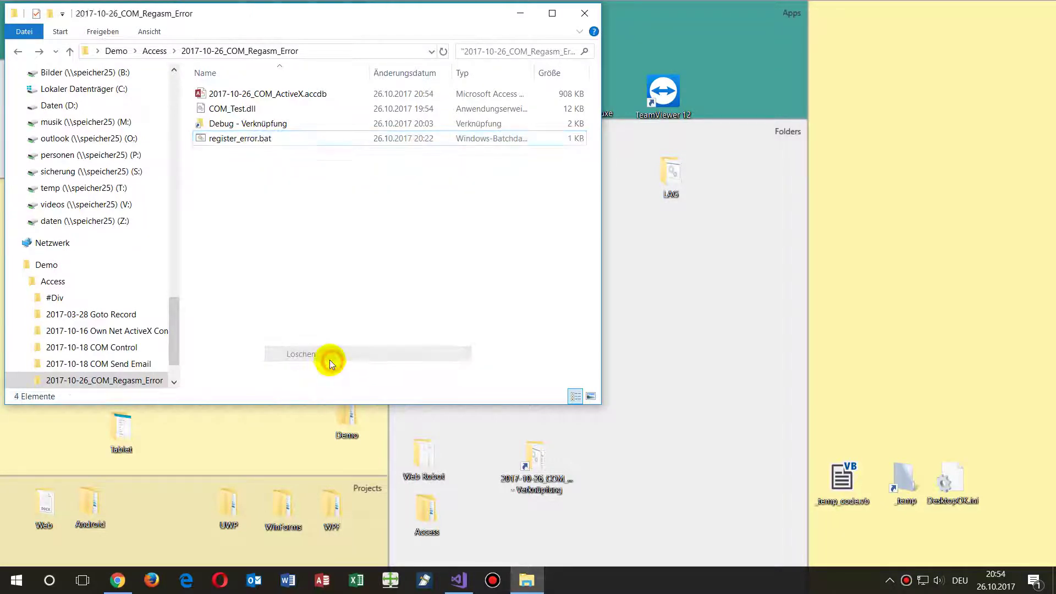
# - Duplicate register_error.bat in the same folder and rename the copy as register.bat
pyautogui.click(240, 141)
pyautogui.hotkey('ctrl', 'c')
pyautogui.hotkey('ctrl', 'v')
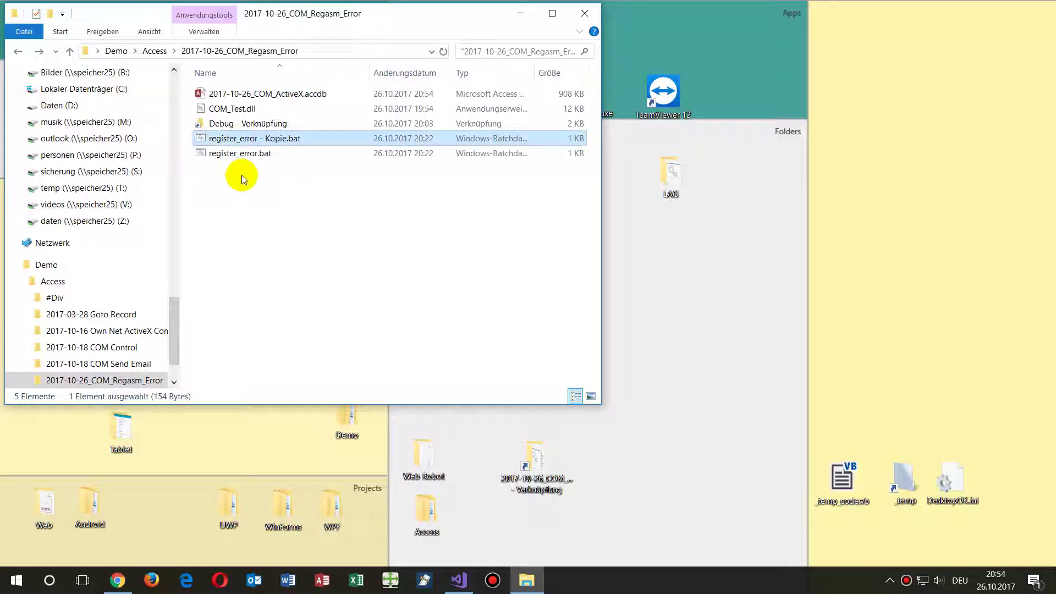
pyautogui.rightClick(258, 139)
pyautogui.click(309, 366)
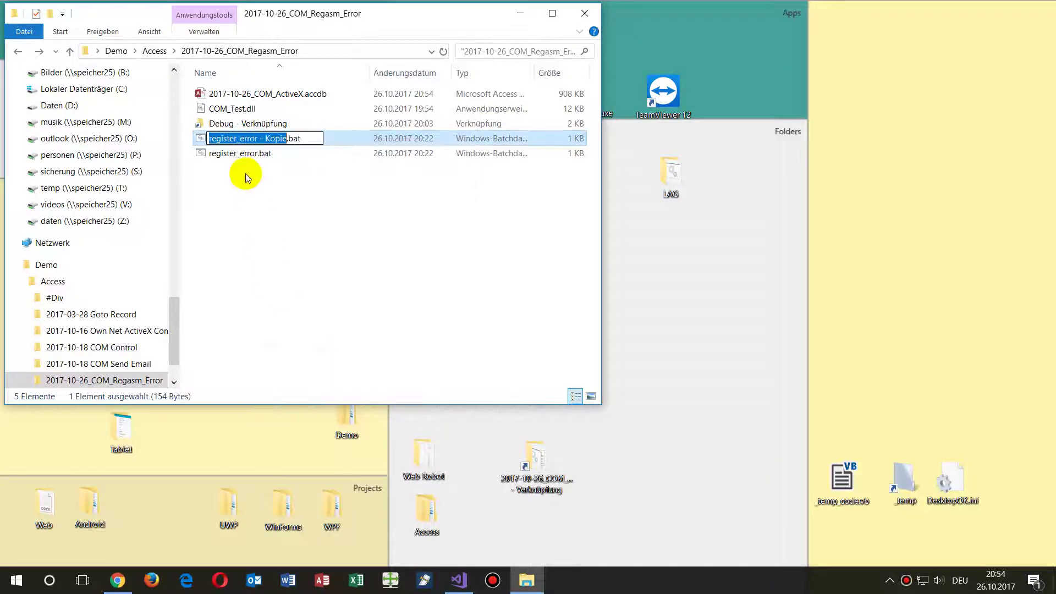
pyautogui.click(237, 139)
pyautogui.hotkey('shift', 'Right')
pyautogui.hotkey('shift', 'Right')
pyautogui.hotkey('shift', 'Right')
pyautogui.hotkey('shift', 'Right')
pyautogui.hotkey('shift', 'Right')
pyautogui.hotkey('shift', 'Right')
pyautogui.hotkey('shift', 'Right')
pyautogui.hotkey('shift', 'Right')
pyautogui.hotkey('shift', 'Right')
pyautogui.hotkey('shift', 'Right')
pyautogui.hotkey('shift', 'Right')
pyautogui.hotkey('shift', 'Right')
pyautogui.hotkey('shift', 'Right')
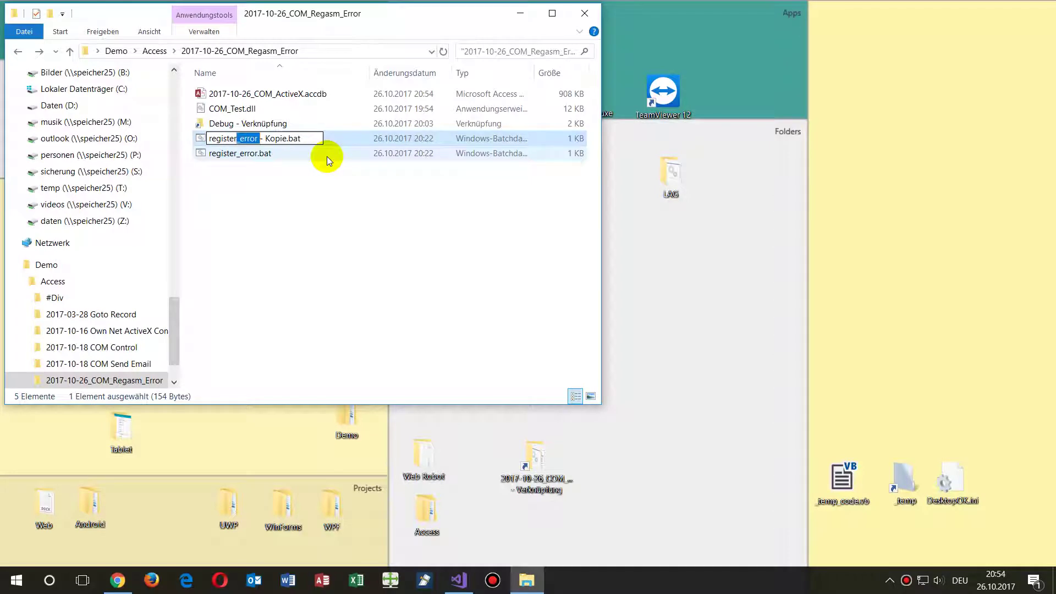
pyautogui.hotkey('shift', 'Right')
pyautogui.press('Delete')
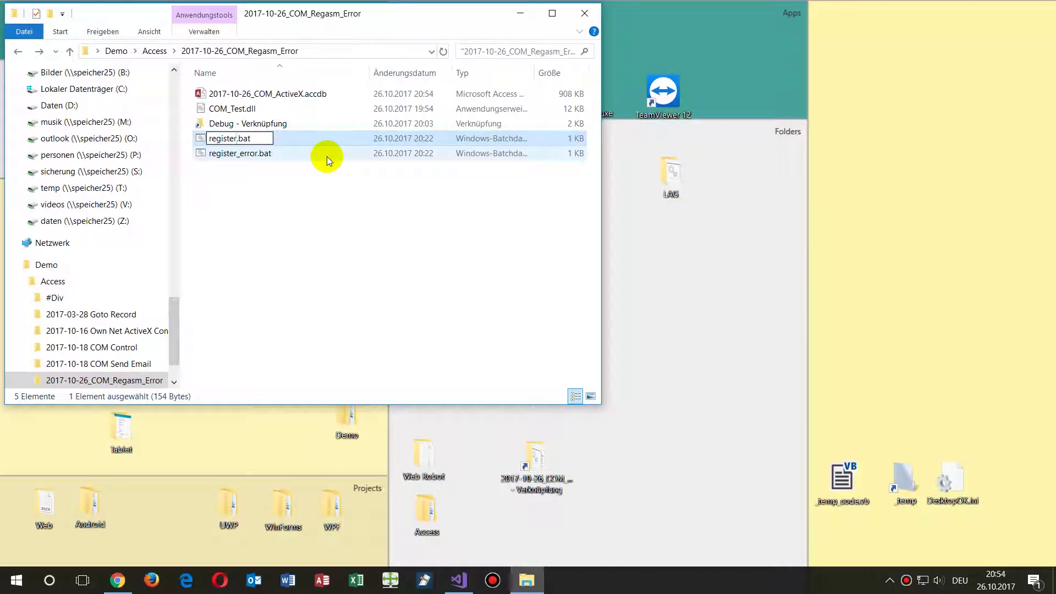
pyautogui.press('Return')
# - Delete register.bat from the demo folder, keeping register_error.bat
pyautogui.doubleClick(213, 140)
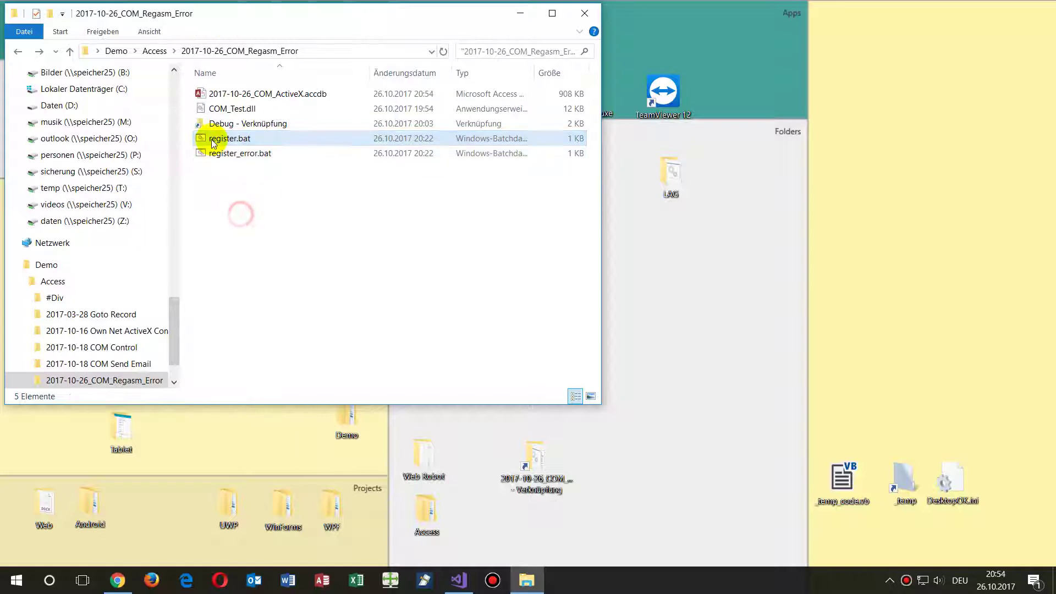
pyautogui.press('Delete')
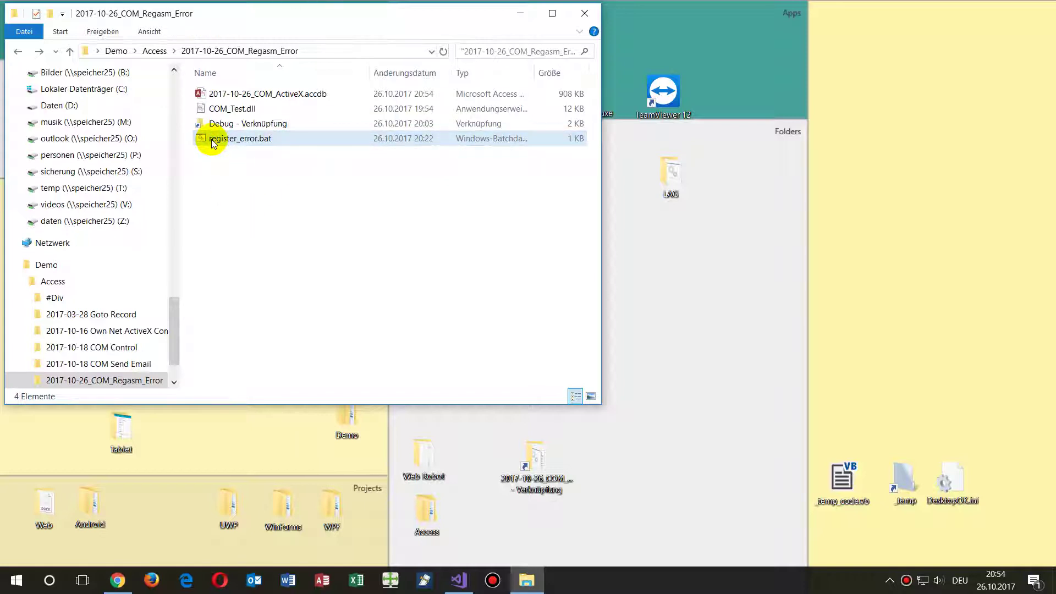
pyautogui.click(328, 162)
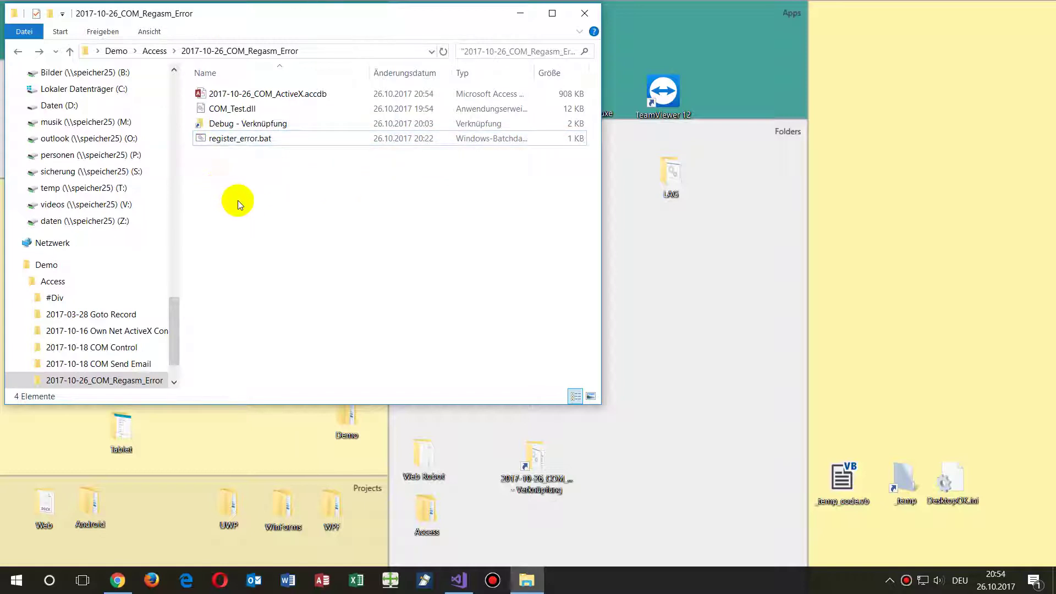
# - Replace the demo folder's path with c:\Windows\Microsoft.NET as the location to go to
pyautogui.click(237, 124)
pyautogui.click(232, 109)
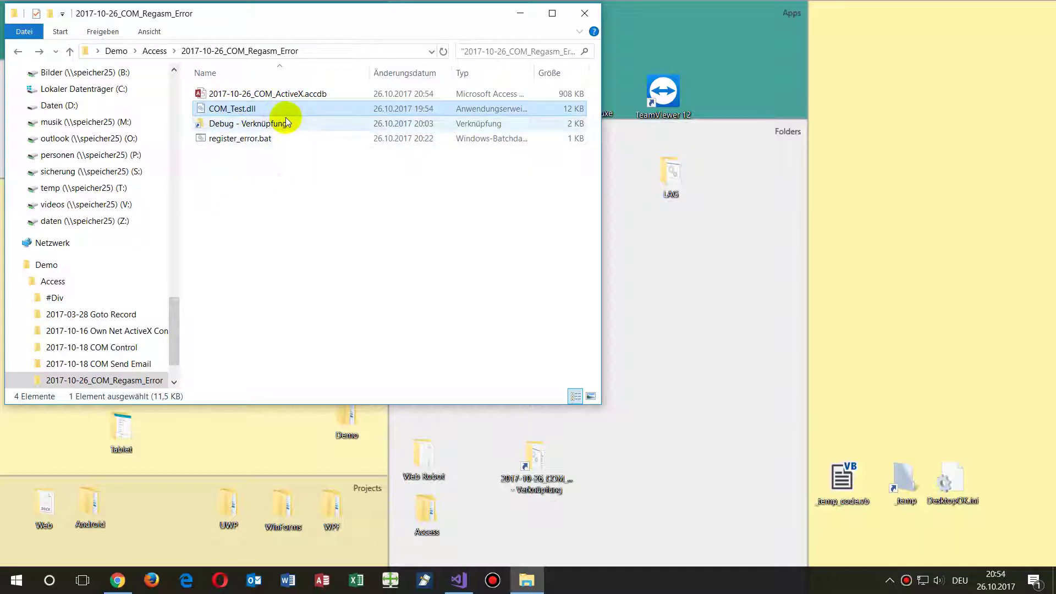
pyautogui.click(305, 51)
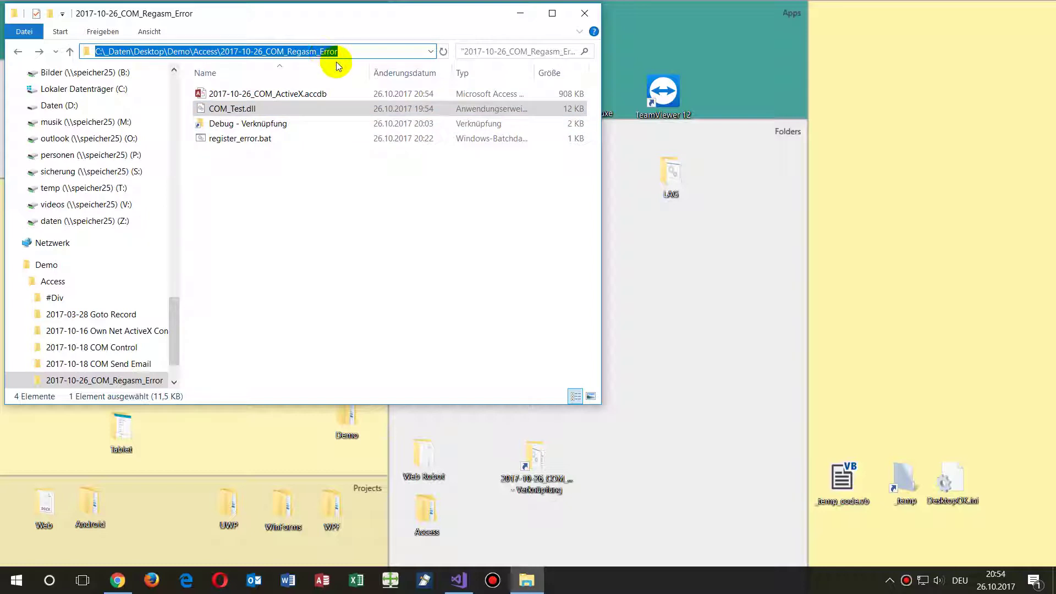
pyautogui.write('c')
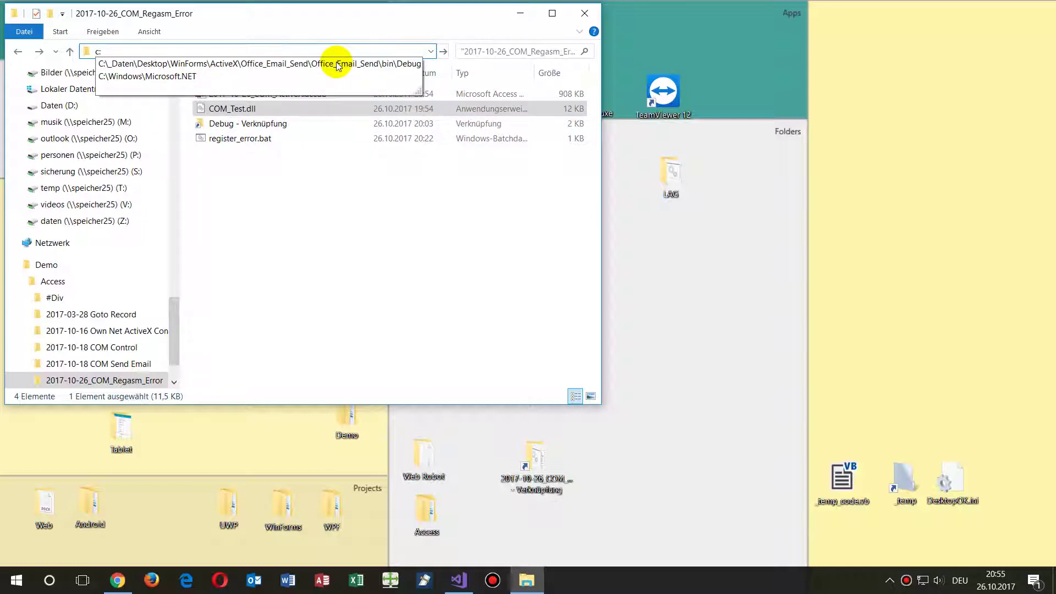
pyautogui.write(':\\wind')
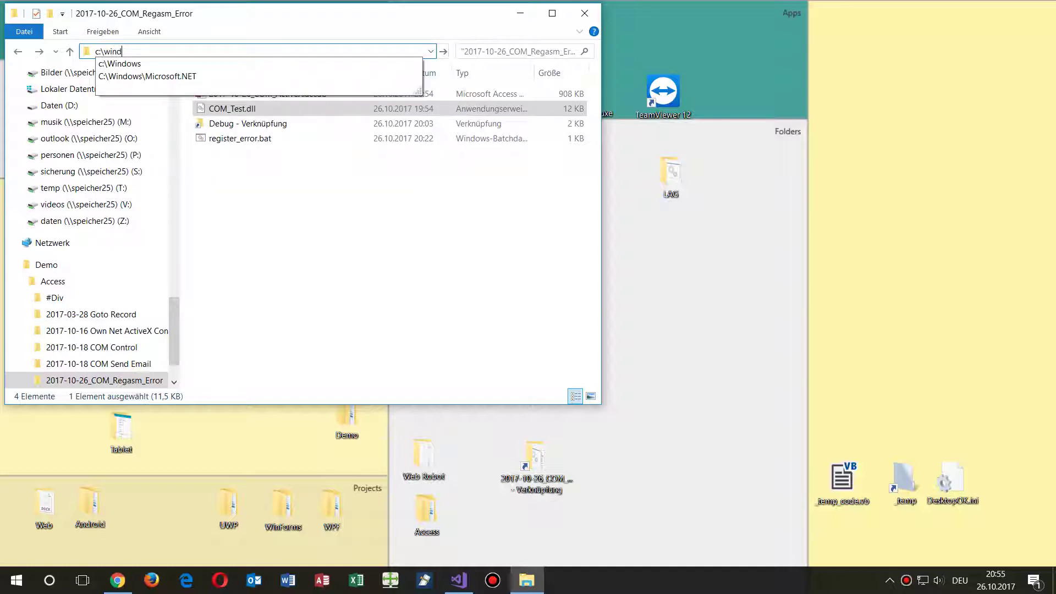
pyautogui.press('Down')
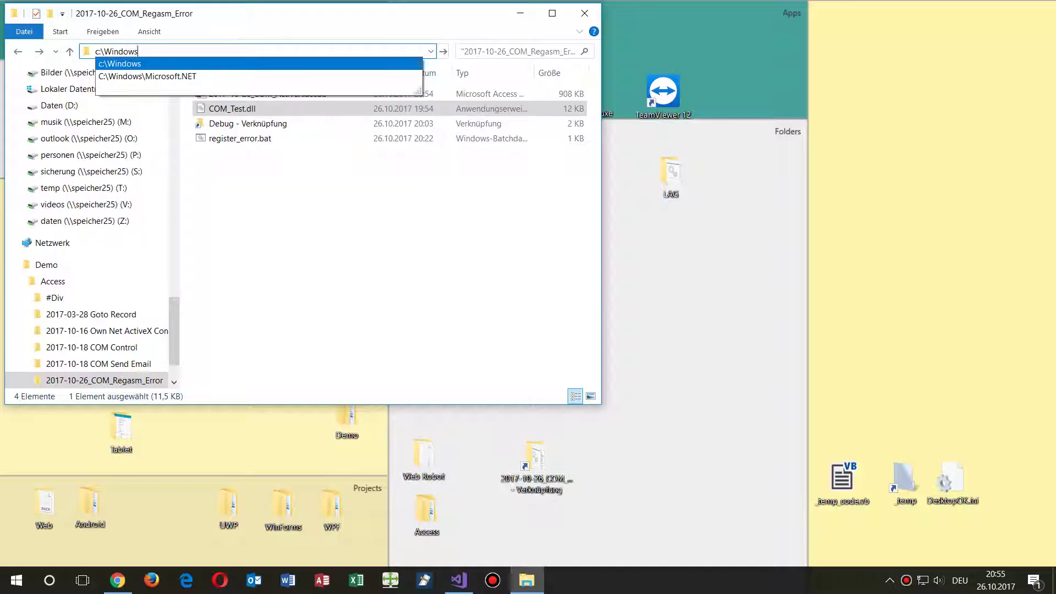
pyautogui.write('\\win')
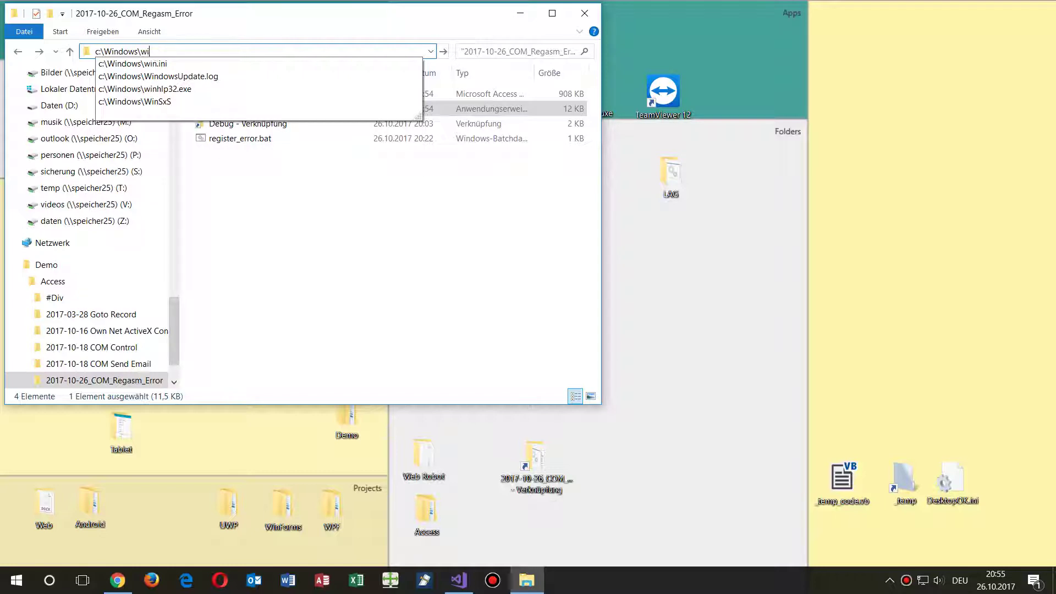
pyautogui.press('BackSpace')
pyautogui.press('BackSpace')
pyautogui.write(',m')
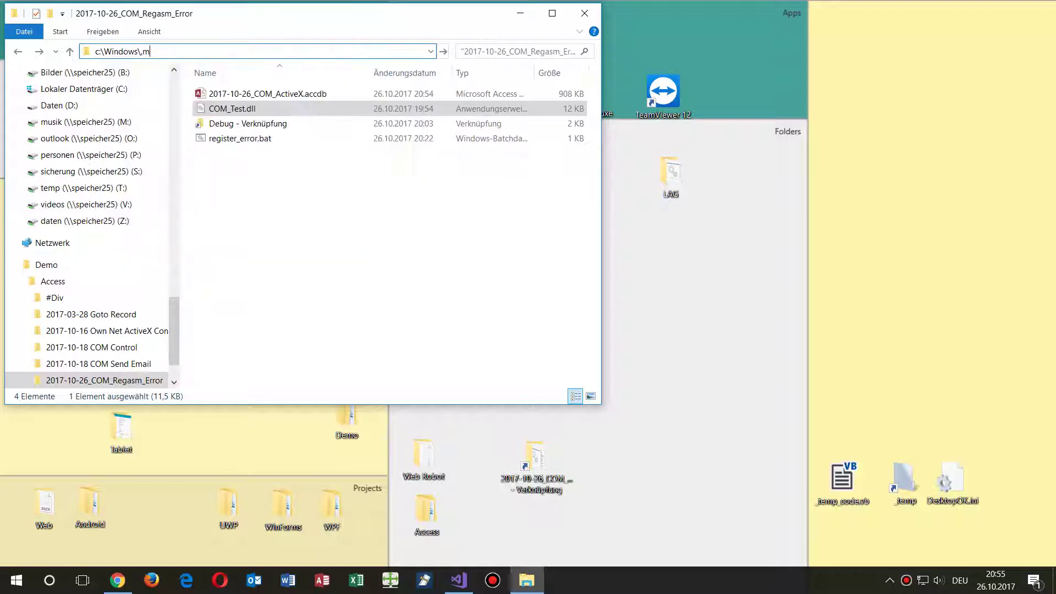
pyautogui.press('BackSpace')
pyautogui.press('BackSpace')
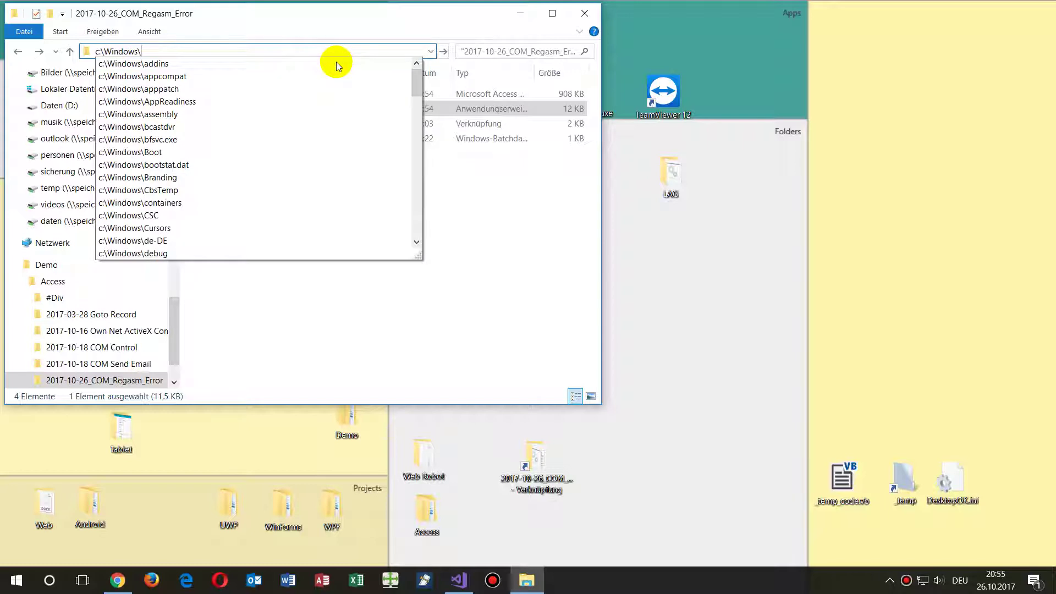
pyautogui.press('Down')
pyautogui.press('Down')
pyautogui.press('Down')
pyautogui.press('Down')
pyautogui.press('Down')
pyautogui.press('Down')
pyautogui.press('Down')
pyautogui.press('Down')
pyautogui.press('Down')
pyautogui.press('Down')
pyautogui.press('Down')
pyautogui.press('Down')
pyautogui.press('Down')
pyautogui.press('Down')
pyautogui.press('Down')
pyautogui.press('Down')
pyautogui.press('Down')
pyautogui.press('Down')
pyautogui.press('Down')
pyautogui.press('Down')
pyautogui.press('Down')
pyautogui.press('Down')
pyautogui.press('Down')
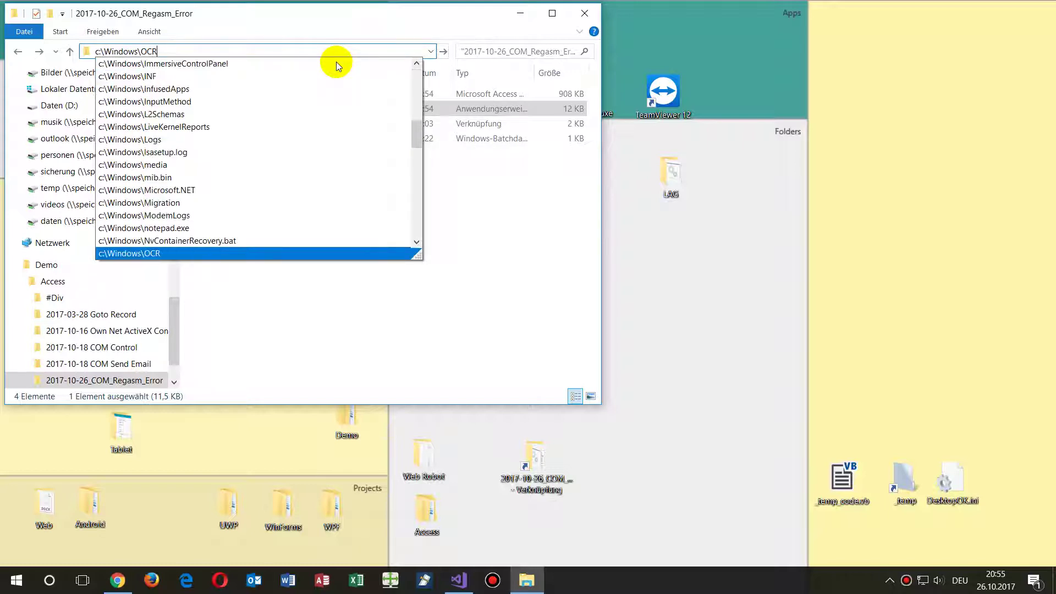
pyautogui.press('Up')
pyautogui.press('Up')
pyautogui.press('Up')
pyautogui.press('Up')
pyautogui.press('Up')
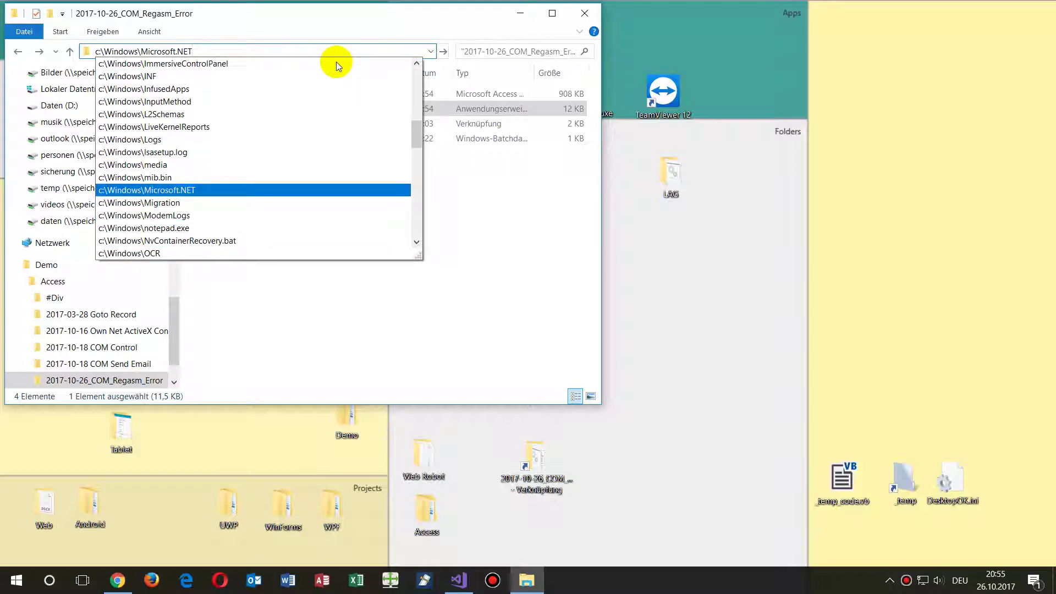
# - Extend the path with the Framework subfolder, choosing it over Framework64
pyautogui.write('\\')
pyautogui.press('Down')
pyautogui.press('Down')
pyautogui.press('Down')
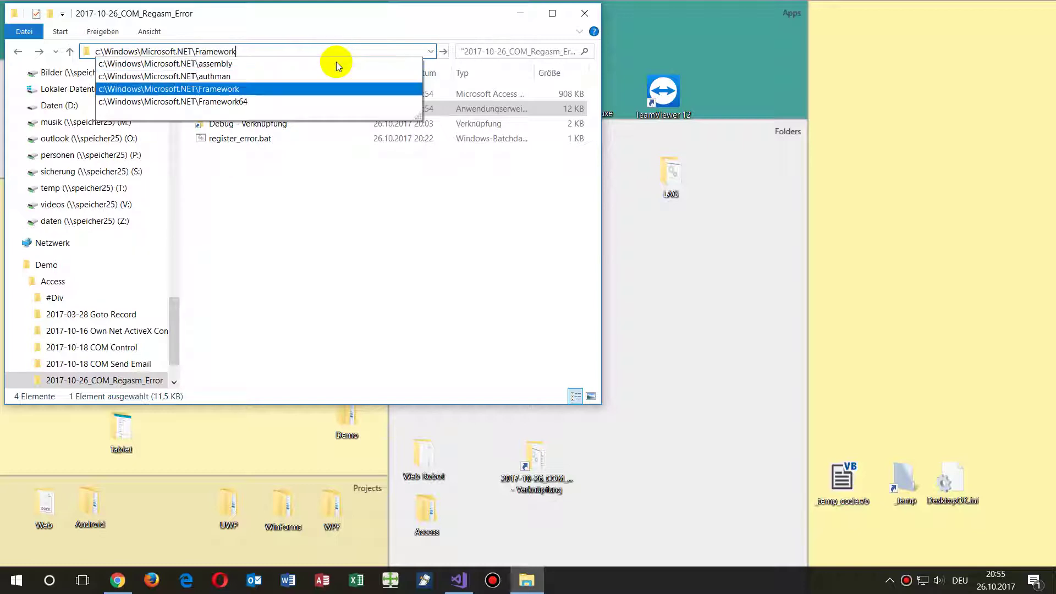
pyautogui.press('Down')
pyautogui.press('Up')
pyautogui.press('Down')
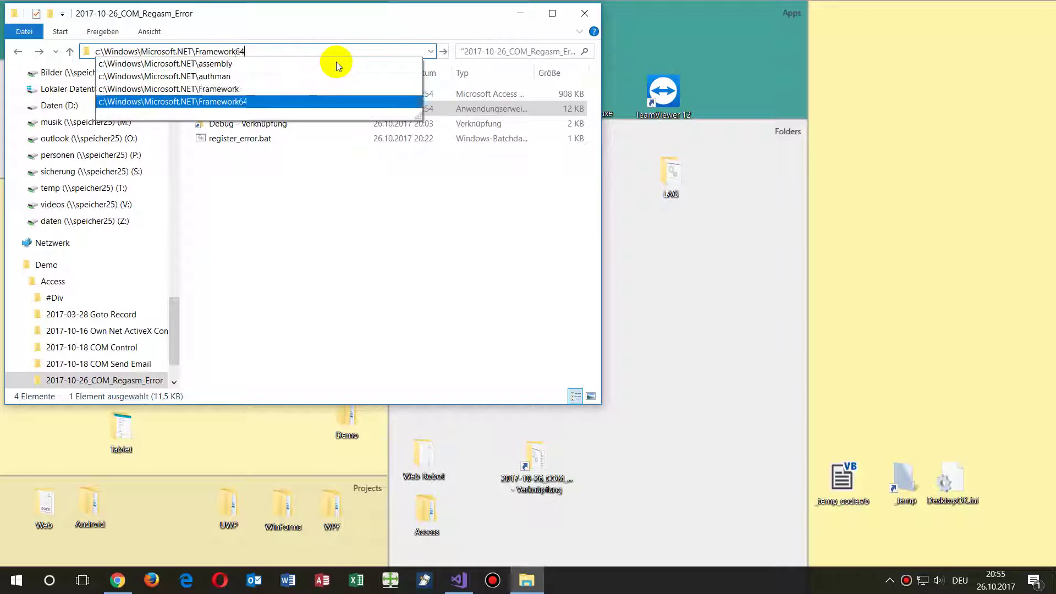
pyautogui.press('Up')
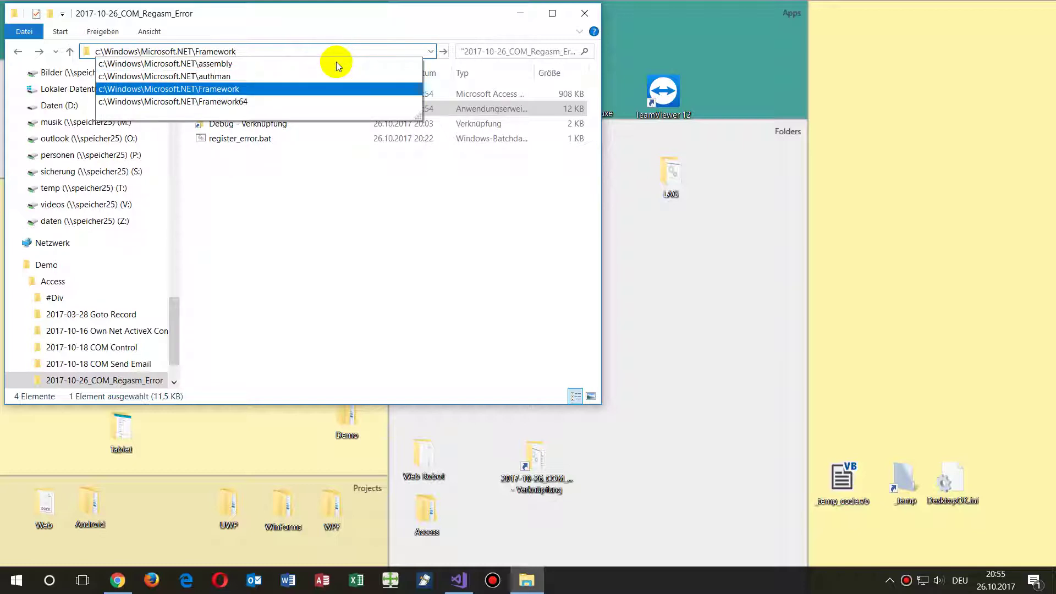
pyautogui.press('Down')
pyautogui.press('Up')
pyautogui.write('\\')
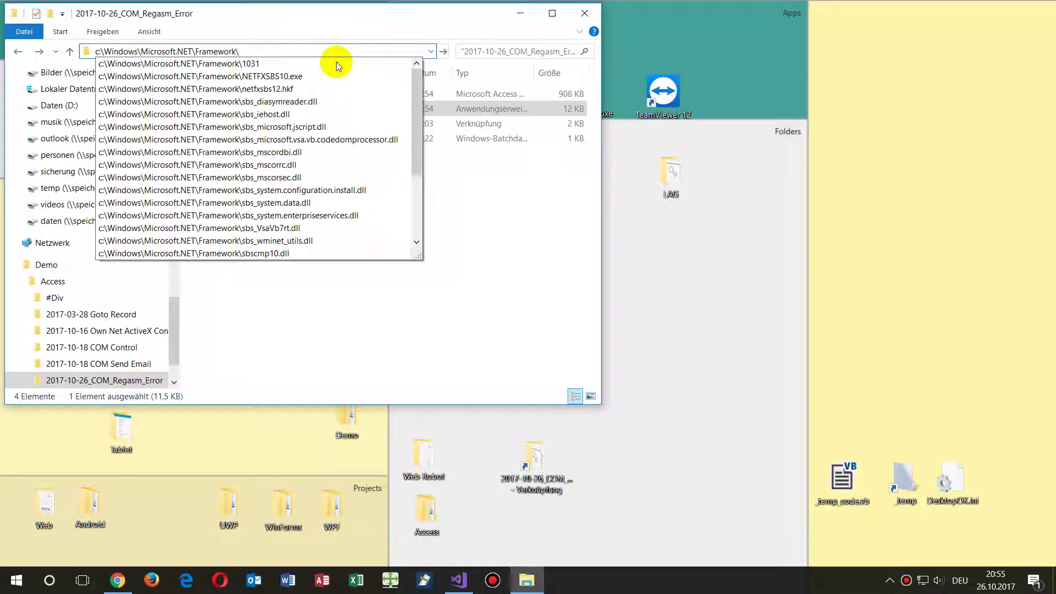
# - Pick the v4.0.30319 subfolder of Framework as the path's end and open that folder
pyautogui.press('Down')
pyautogui.press('Down')
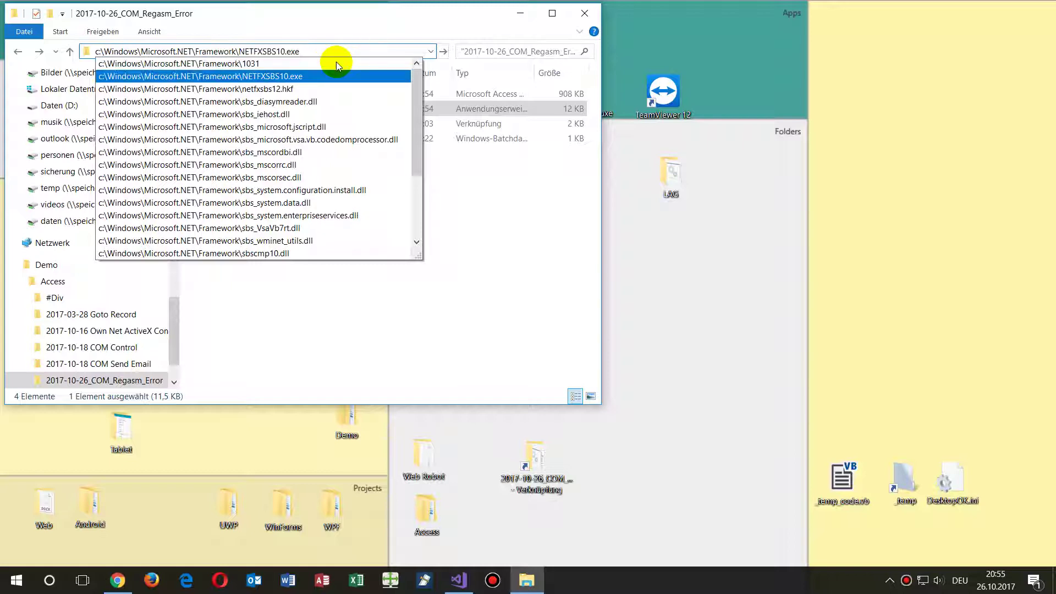
pyautogui.press('Up')
pyautogui.press('Up')
pyautogui.press('Up')
pyautogui.press('Down')
pyautogui.press('Down')
pyautogui.press('Down')
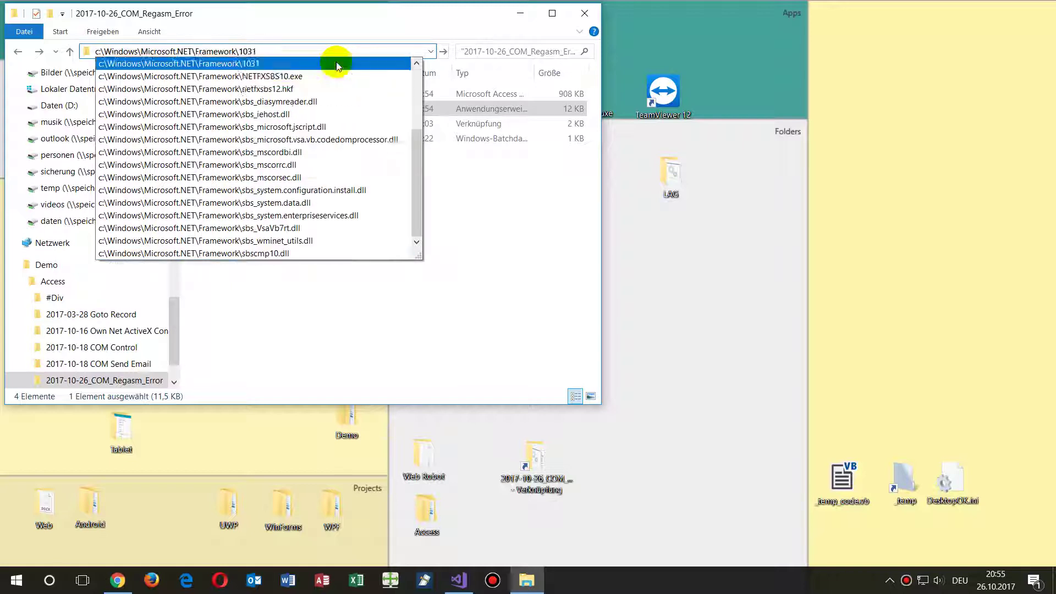
pyautogui.press('Up')
pyautogui.press('Up')
pyautogui.press('Up')
pyautogui.press('Up')
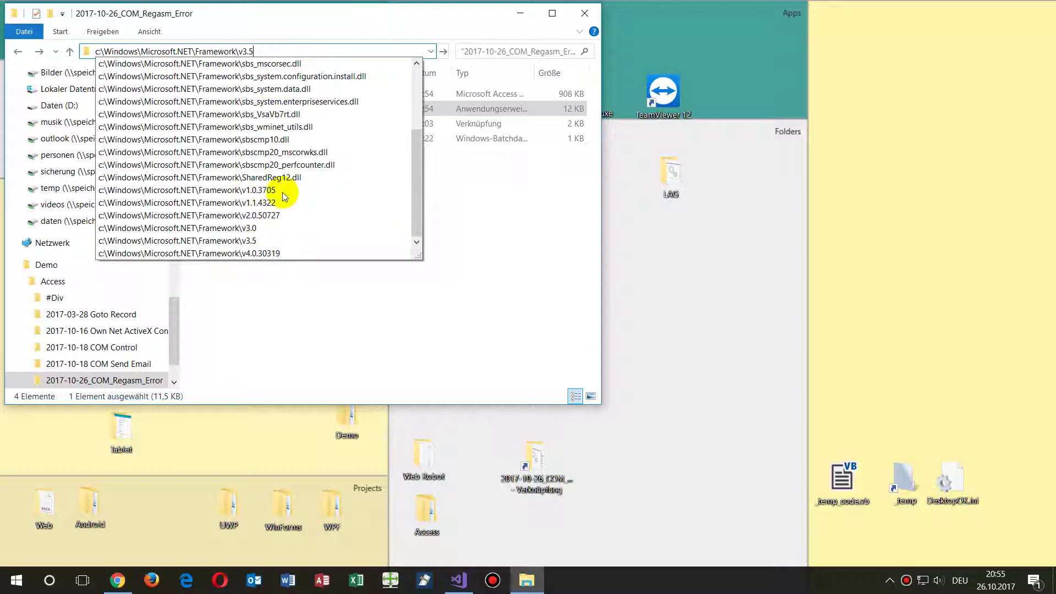
pyautogui.click(256, 252)
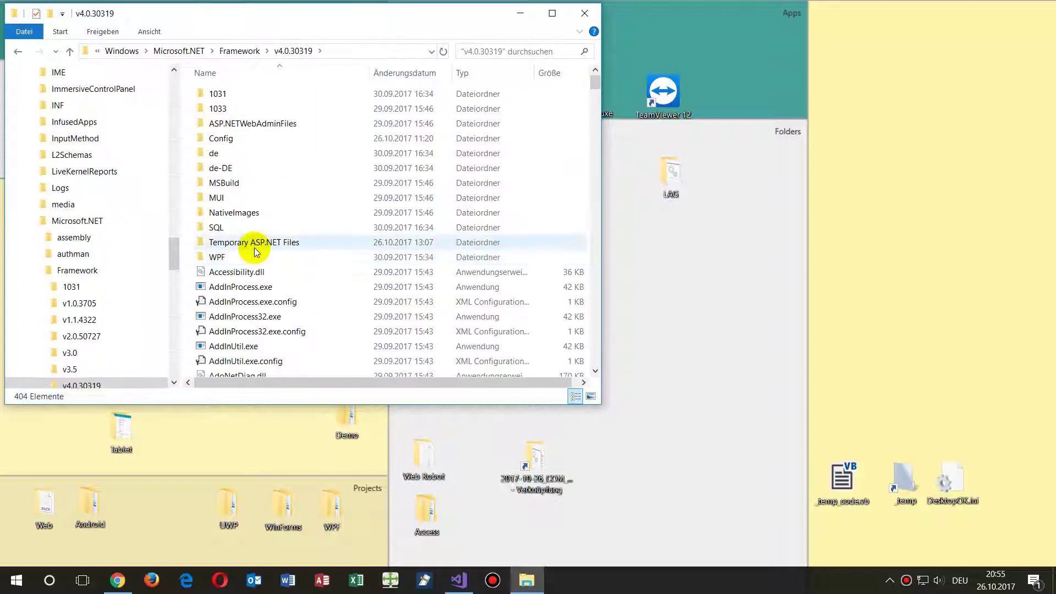
# - Locate RegAsm.exe in the v4.0.30319 folder and copy the folder's full path
pyautogui.scroll(-10, 264, 257)
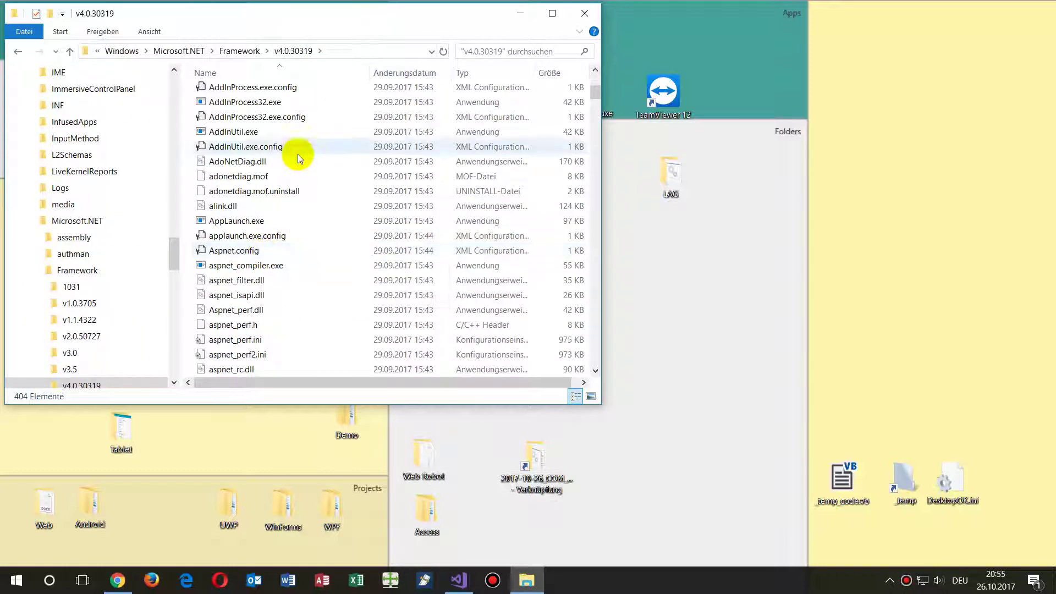
pyautogui.scroll(-20, 303, 166)
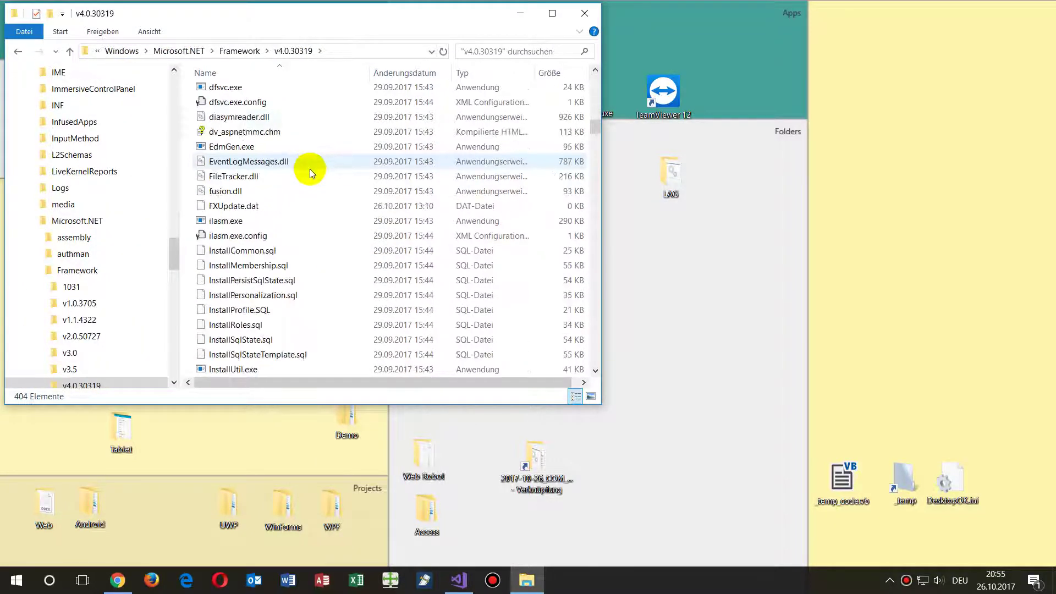
pyautogui.scroll(-20, 309, 175)
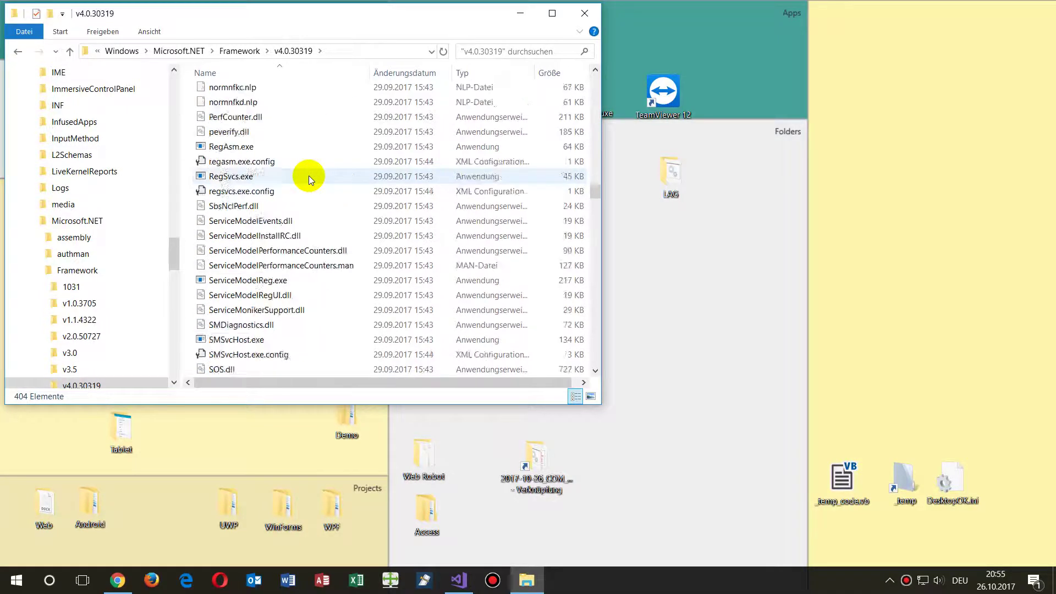
pyautogui.scroll(12, 310, 177)
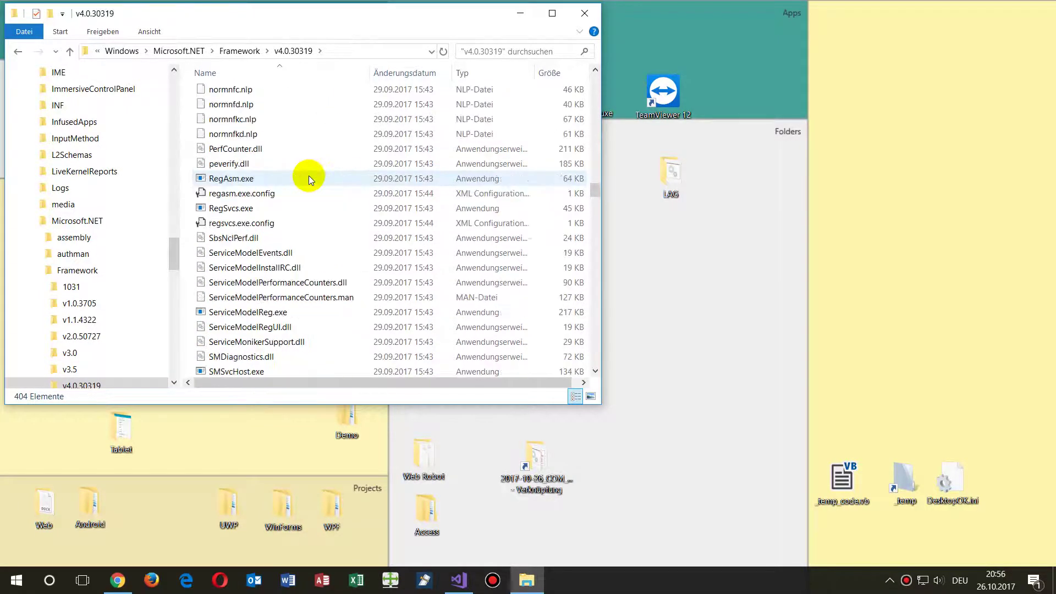
pyautogui.click(348, 51)
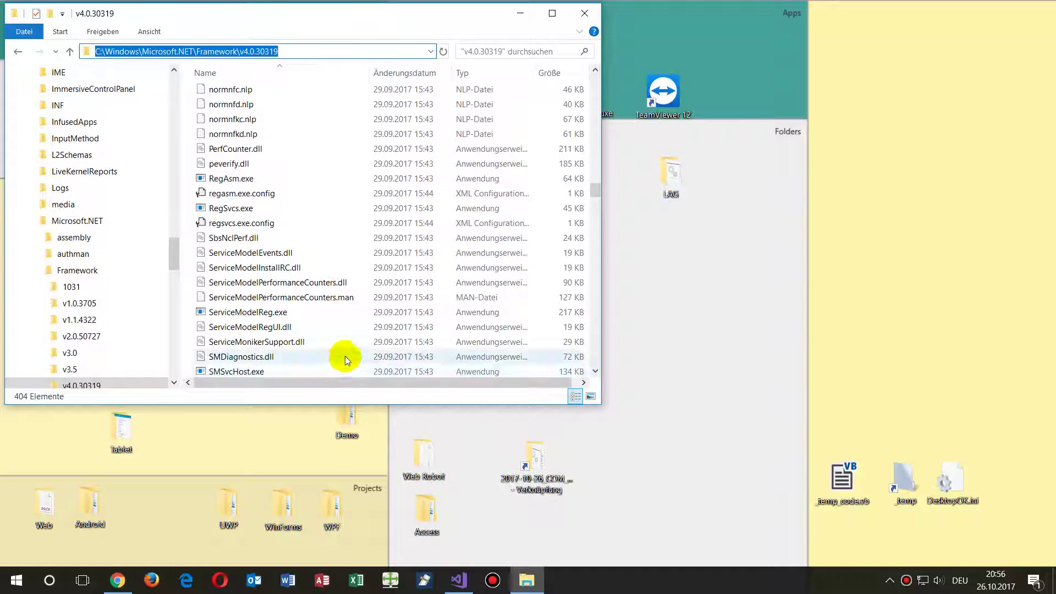
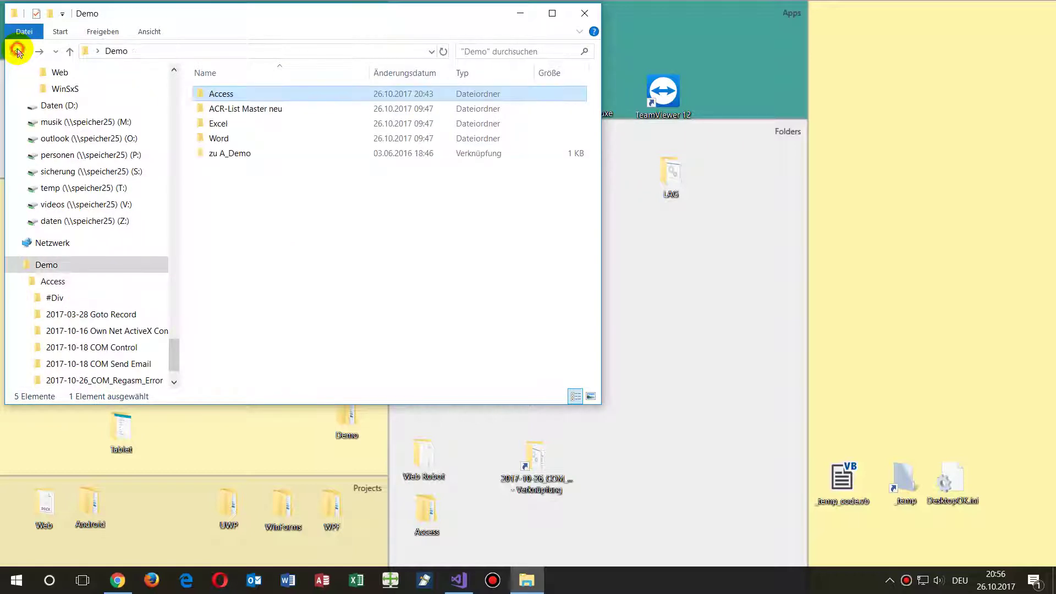
# - Return to the 2017-10-26_COM_Regasm_Error folder under Demo\Access and create a new Rich Text Format document in it
pyautogui.doubleClick(212, 96)
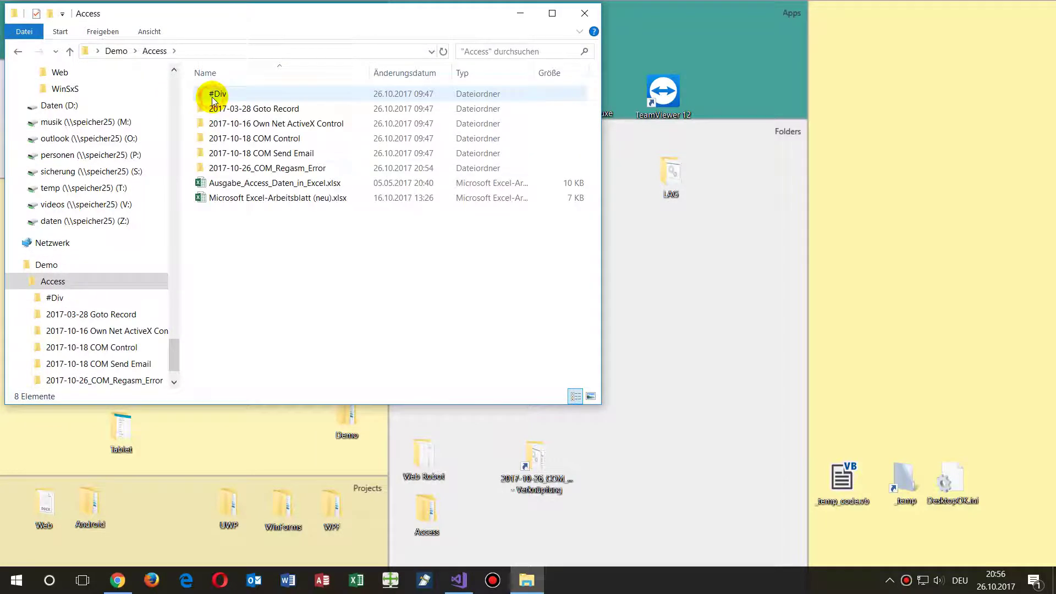
pyautogui.doubleClick(283, 168)
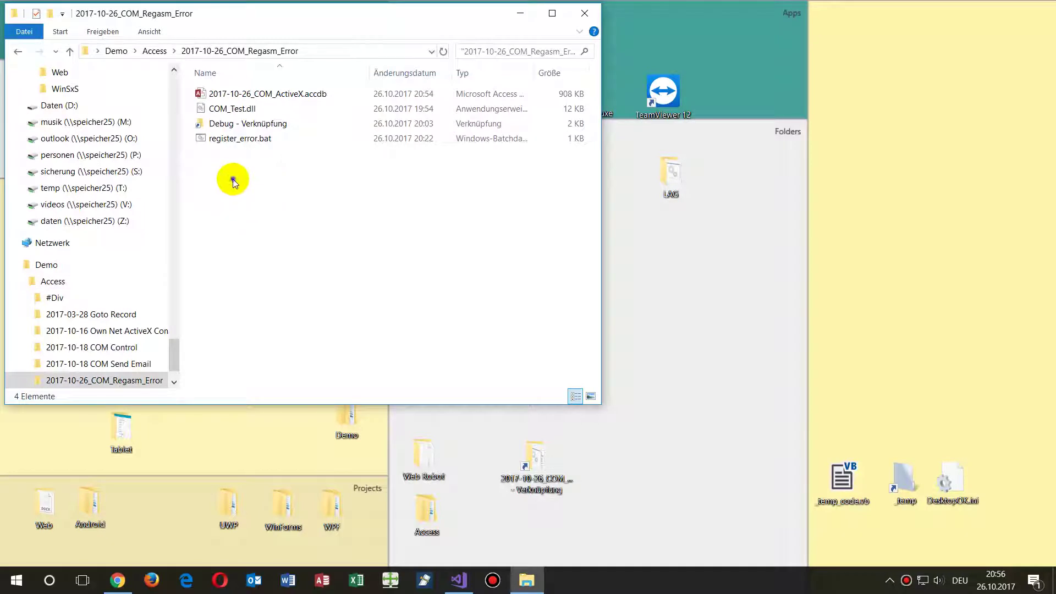
pyautogui.rightClick(233, 179)
pyautogui.moveTo(339, 363)
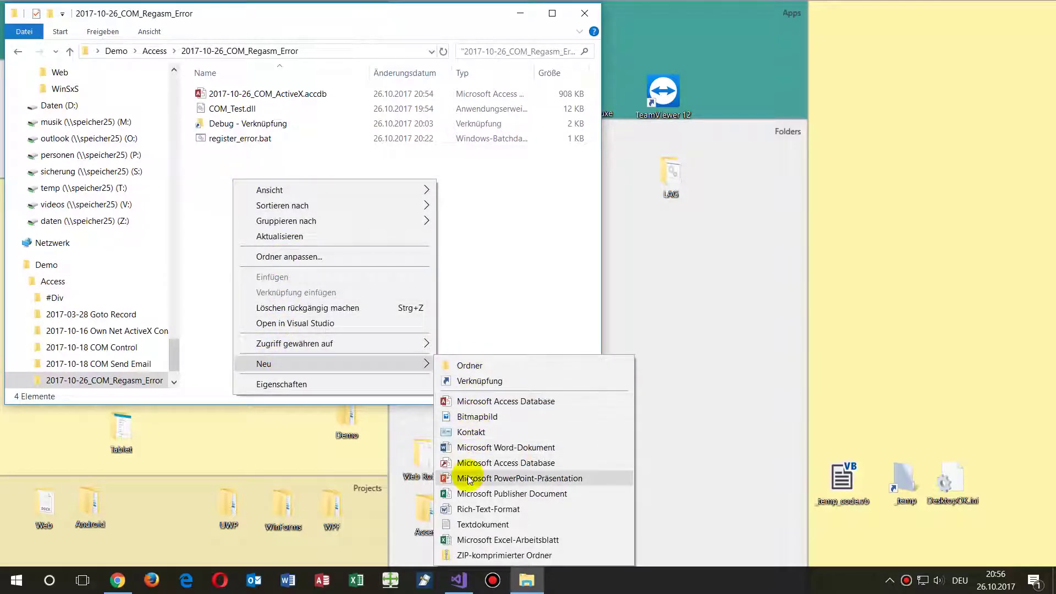
pyautogui.click(463, 510)
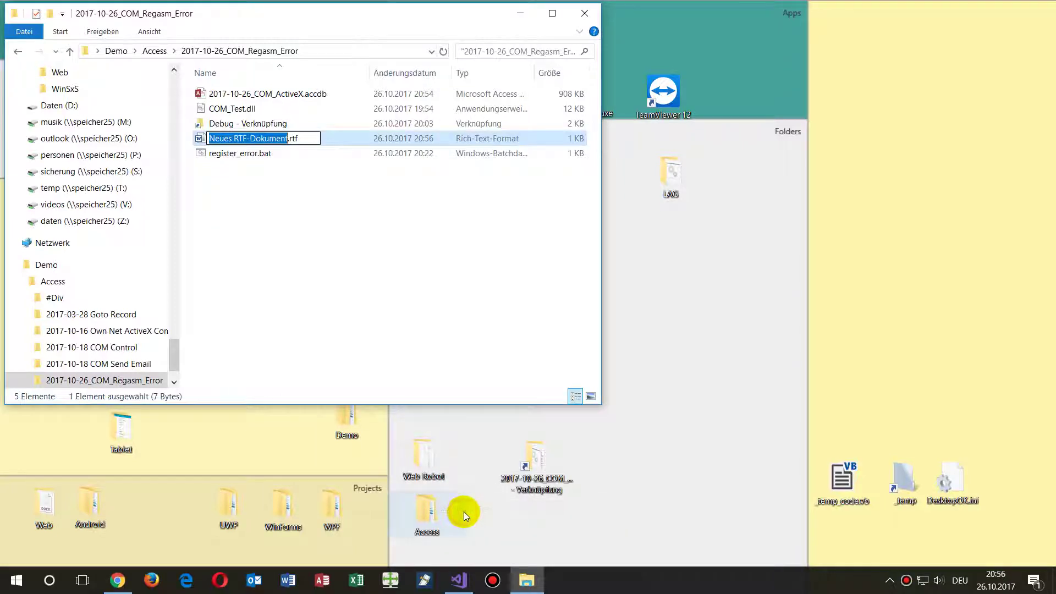
# - Rename the new RTF document as register.bat and accept the file extension change
pyautogui.press('Home')
pyautogui.hotkey('ctrl', 'shift', 'Right')
pyautogui.hotkey('ctrl', 'shift', 'Right')
pyautogui.hotkey('ctrl', 'shift', 'Right')
pyautogui.hotkey('ctrl', 'shift', 'Right')
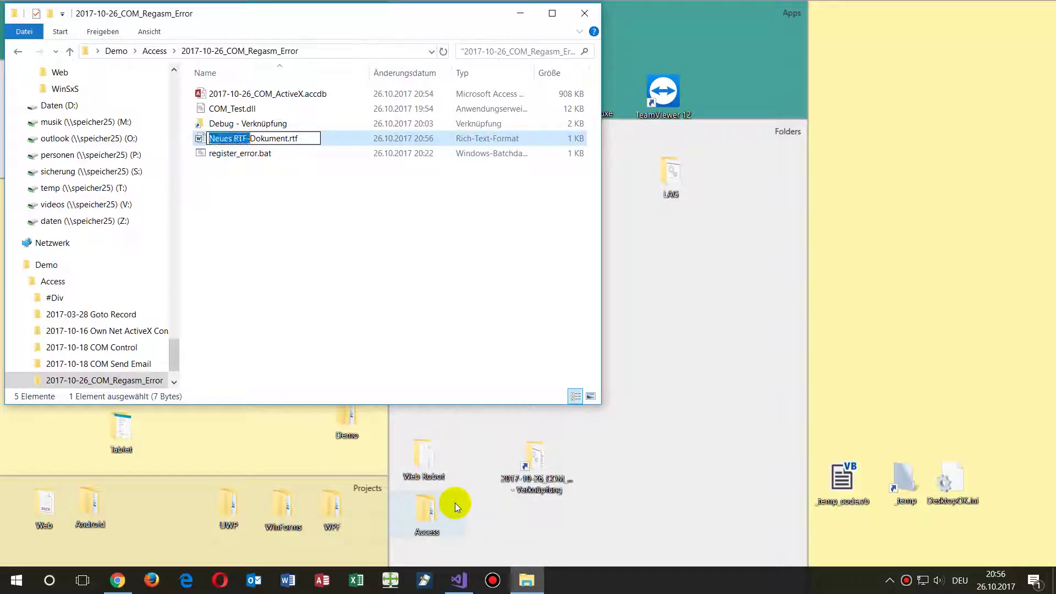
pyautogui.hotkey('ctrl', 'shift', 'Left')
pyautogui.hotkey('shift', 'Left')
pyautogui.write('register')
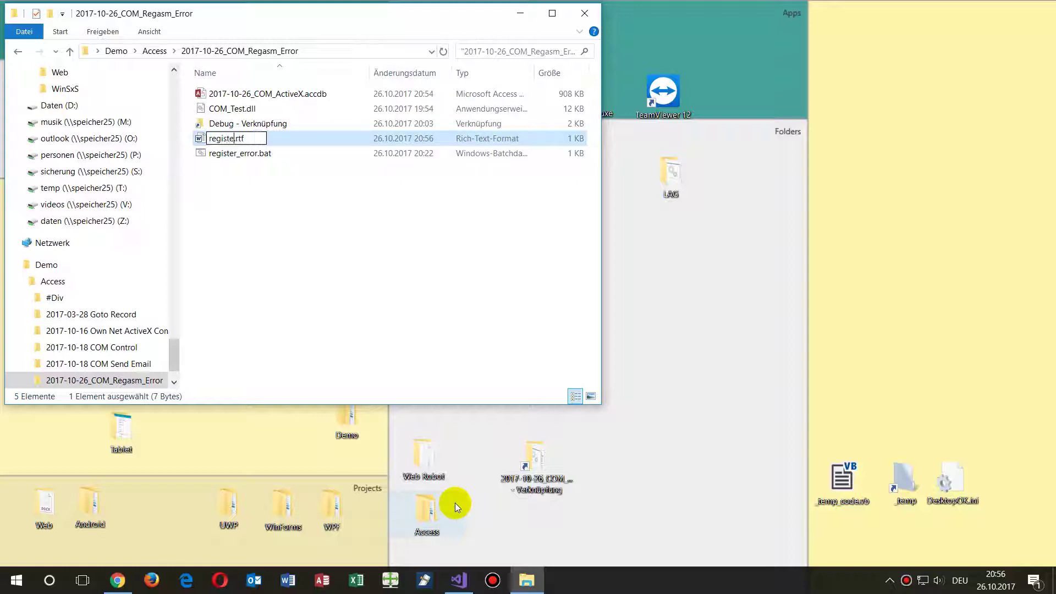
pyautogui.press('Delete')
pyautogui.press('Delete')
pyautogui.press('Delete')
pyautogui.write('bat')
pyautogui.press('Return')
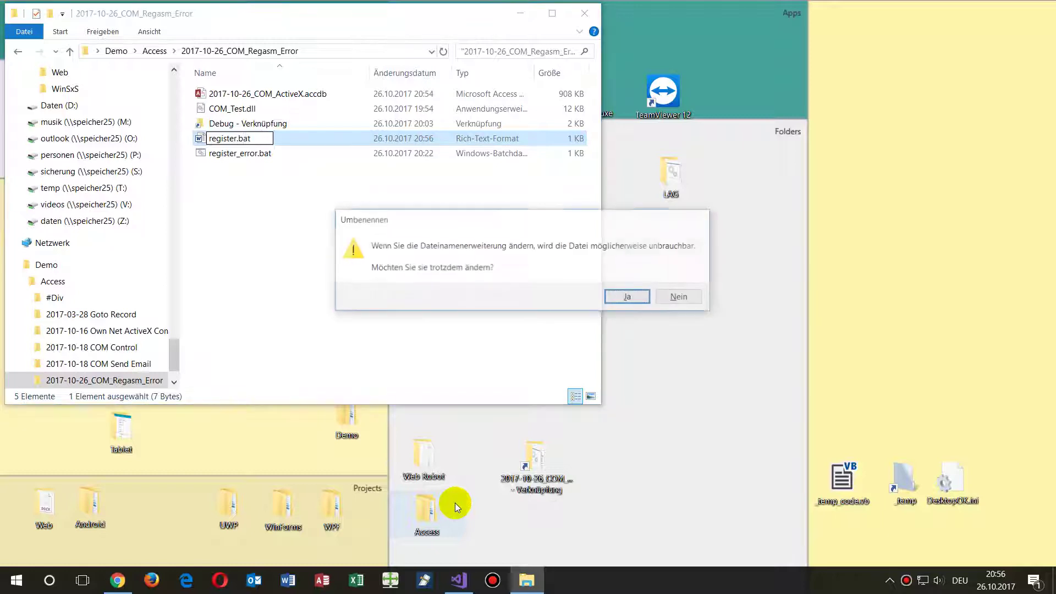
pyautogui.press('Return')
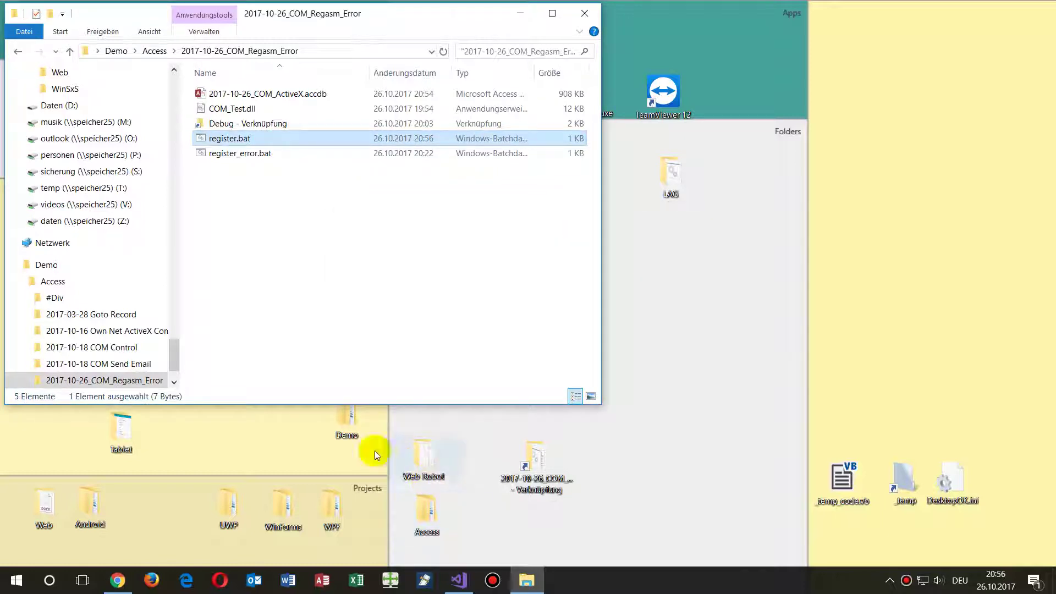
# - Open register.bat for editing and replace its entire content with the path C:\Windows\Microsoft.NET\Framework\v4.0.30319
pyautogui.rightClick(218, 144)
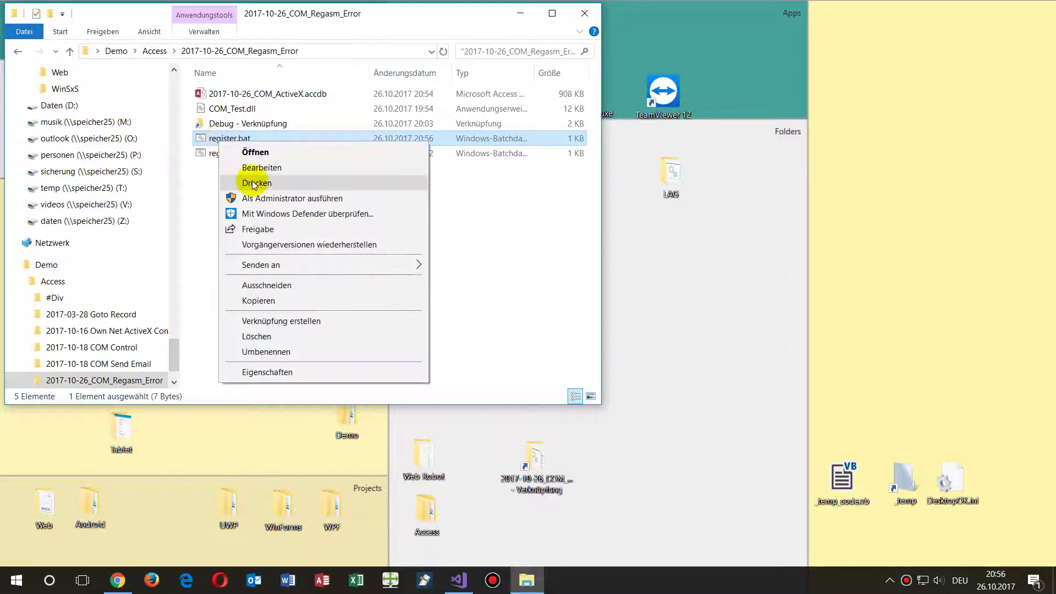
pyautogui.click(259, 165)
pyautogui.moveTo(213, 228); pyautogui.dragTo(118, 200)
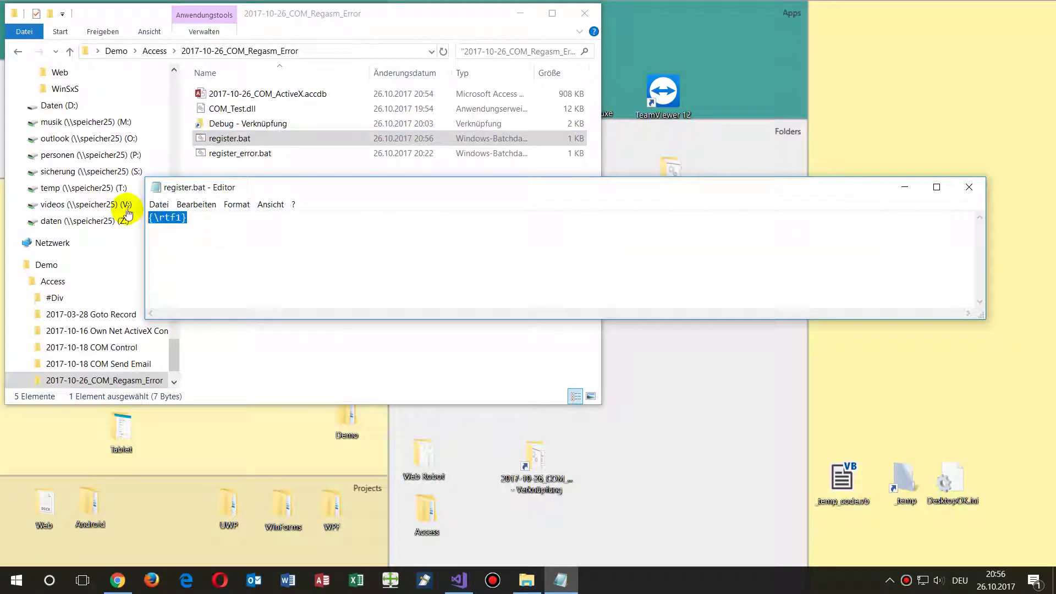
pyautogui.write('C:\\Windows\\Microsoft.NET\\Framework\\v4.0.30319')
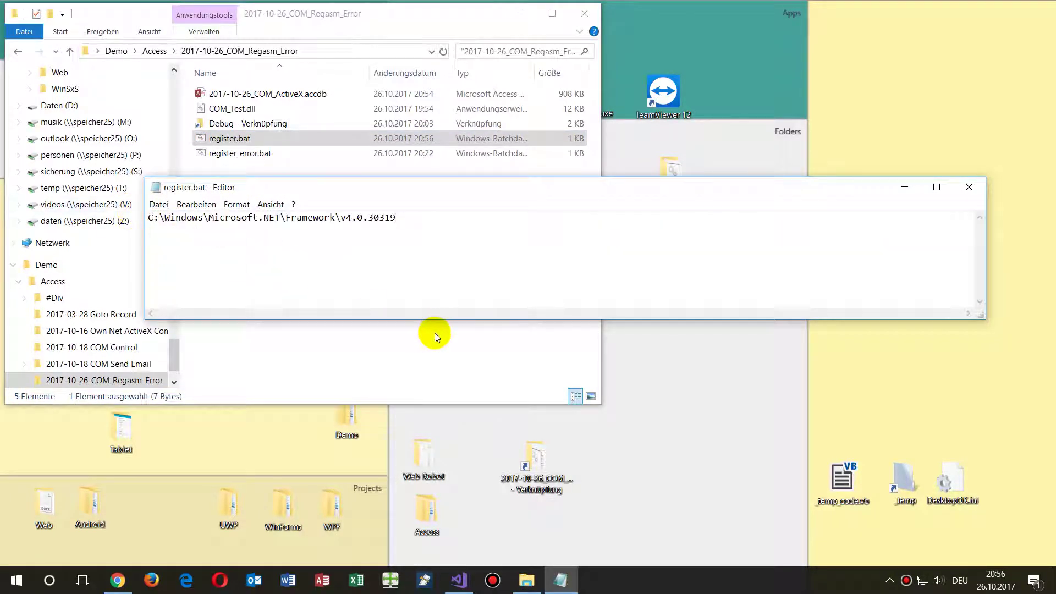
# - Append \regasm.exe and a trailing space to the framework path in register.bat
pyautogui.write('\\g')
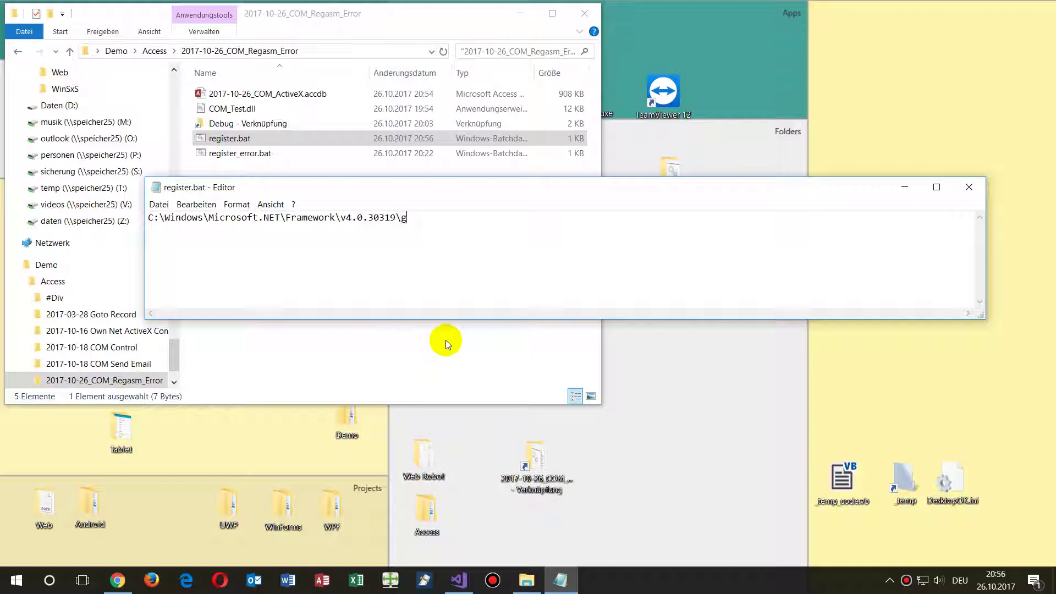
pyautogui.press('BackSpace')
pyautogui.write('regasm.exe')
# - Copy the 2017-10-26_COM_Regasm_Error folder's full path and append it to the register.bat command, followed by \COM_test.dll and the /tlb option
pyautogui.moveTo(302, 186); pyautogui.dragTo(271, 233)
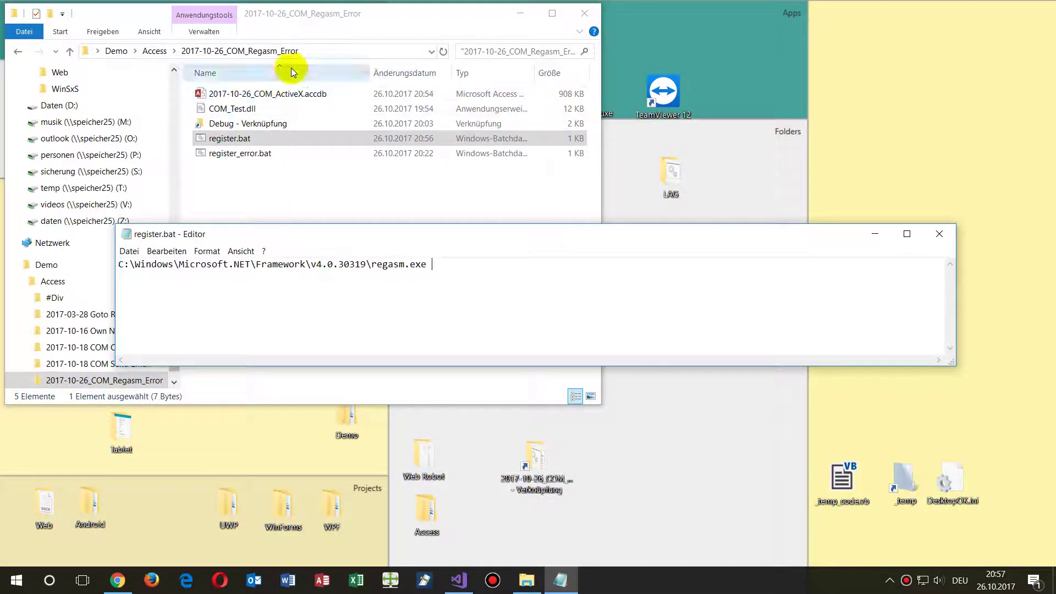
pyautogui.click(326, 50)
pyautogui.hotkey('ctrl', 'c')
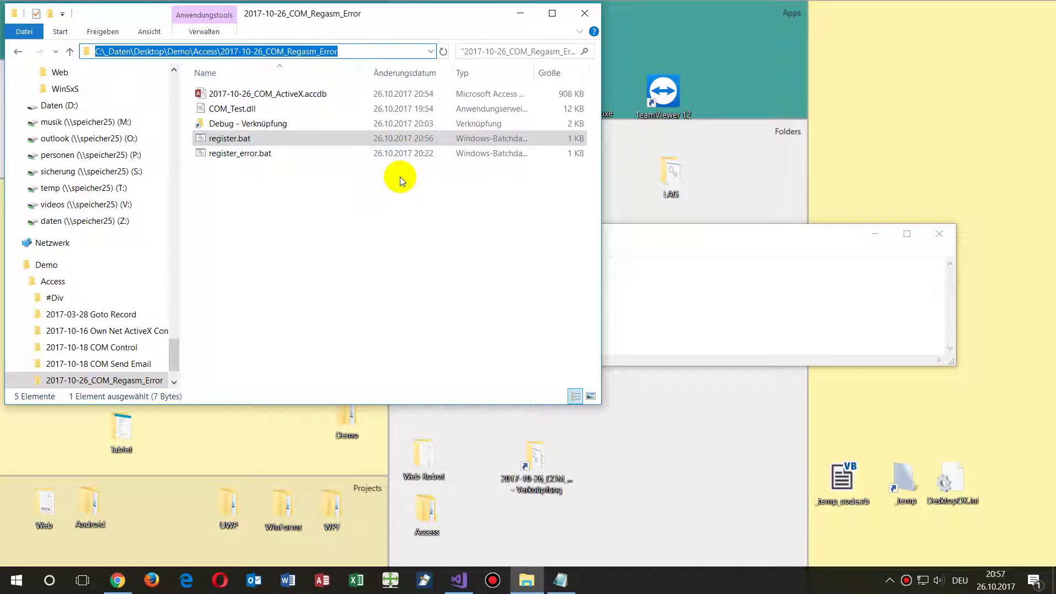
pyautogui.click(678, 229)
pyautogui.hotkey('ctrl', 'v')
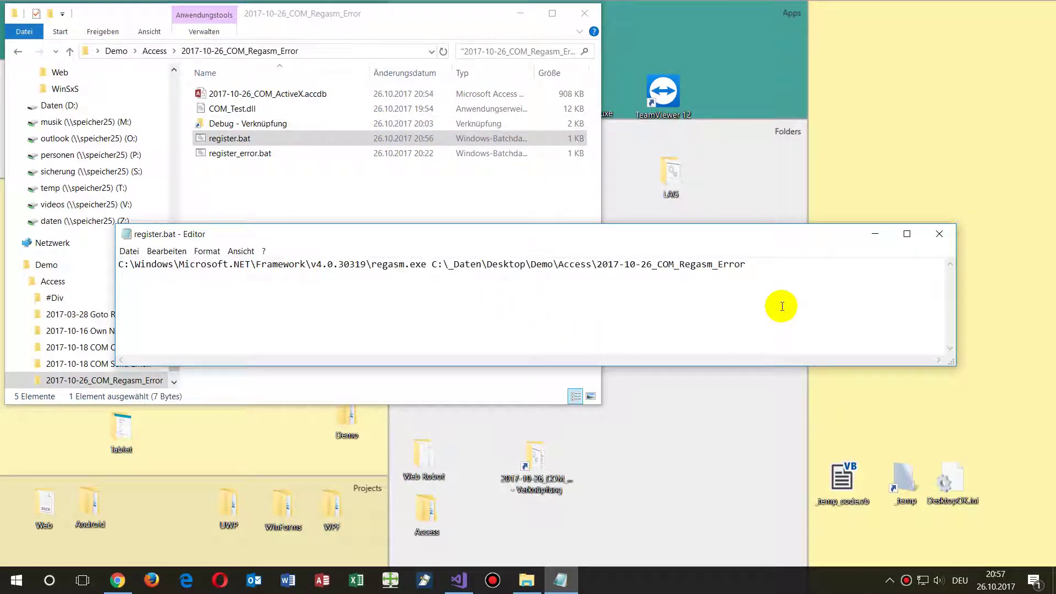
pyautogui.write('\\')
pyautogui.write('COM')
pyautogui.write('_test.d')
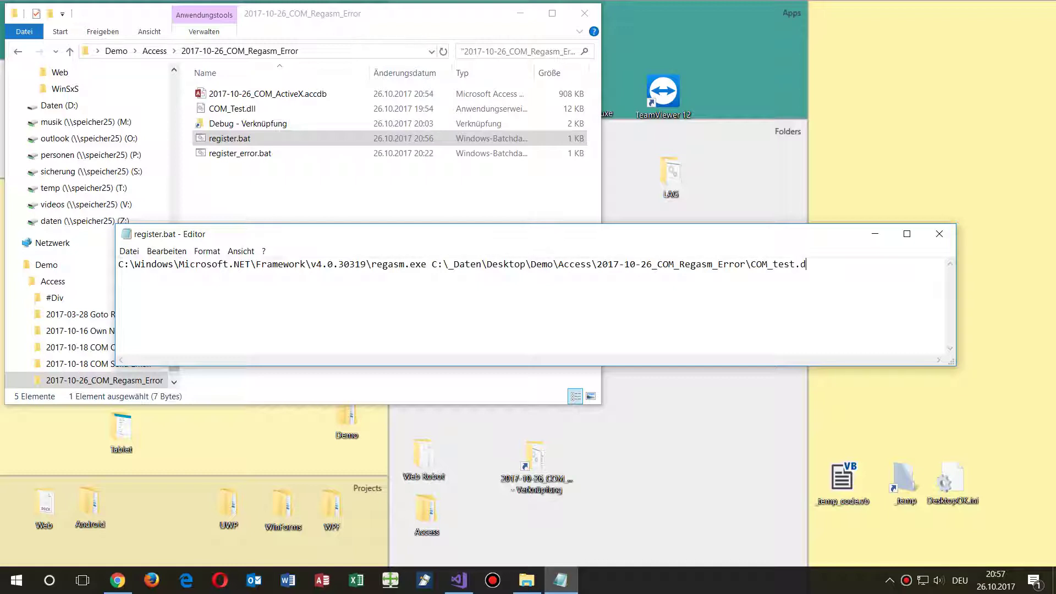
pyautogui.write('ll /tlb')
# - Add the /codebase option at the end of the command, then close register.bat and save the changes
pyautogui.write('/cod')
pyautogui.press('BackSpace')
pyautogui.press('BackSpace')
pyautogui.press('BackSpace')
pyautogui.press('BackSpace')
pyautogui.write('/codebase')
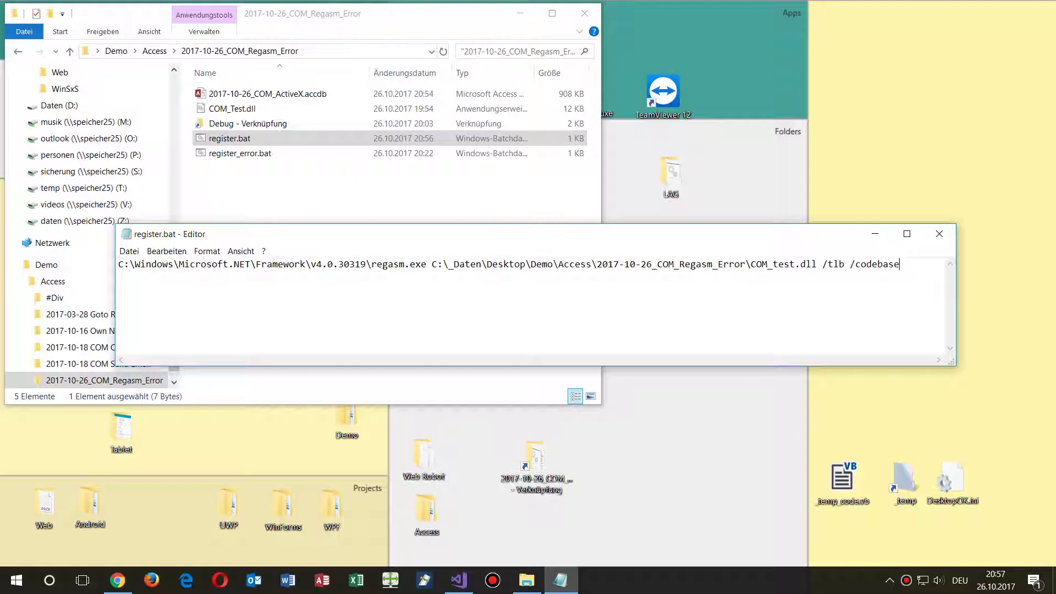
pyautogui.click(919, 260)
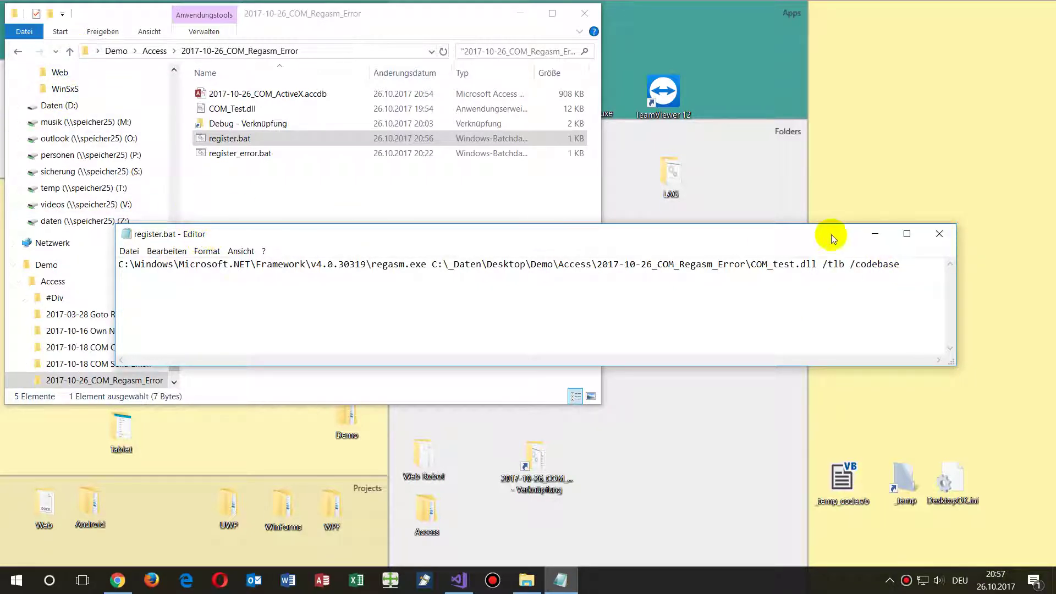
pyautogui.click(940, 234)
pyautogui.click(455, 307)
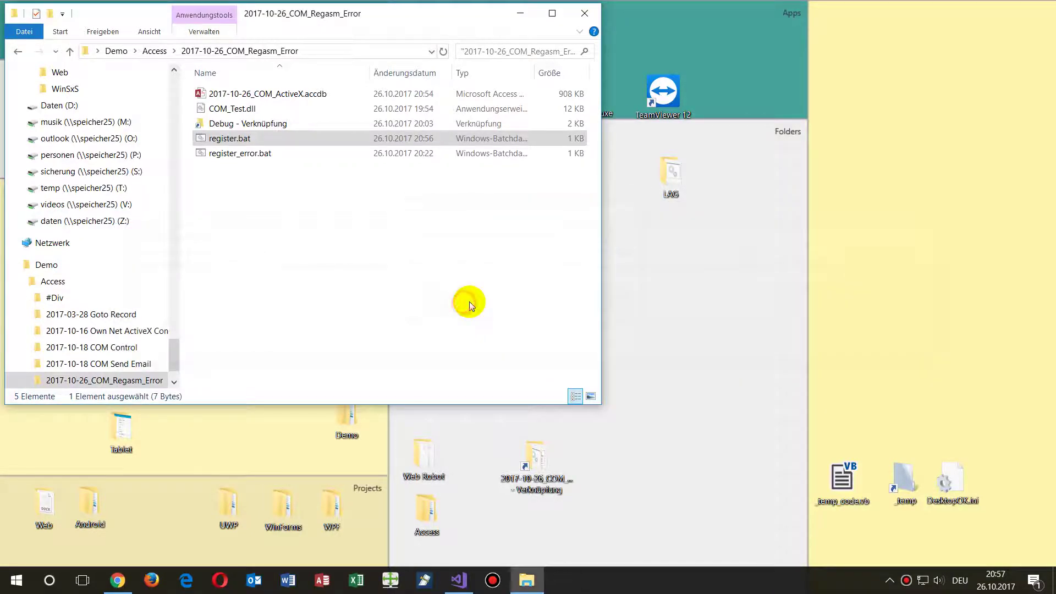
# - Reopen register.bat for editing, add a second line with pause, then close the file and save the changes
pyautogui.rightClick(257, 140)
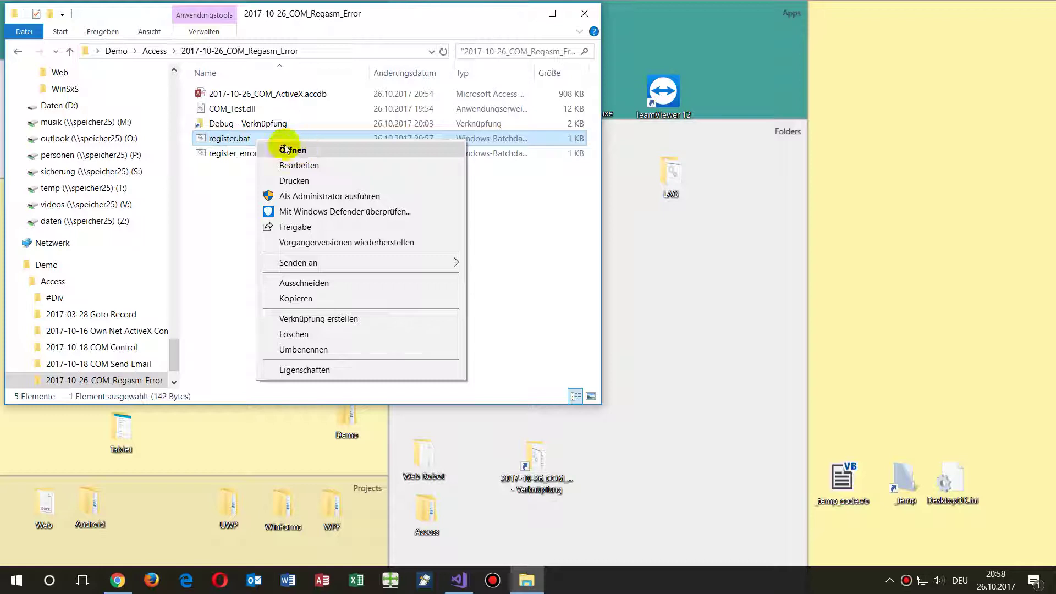
pyautogui.click(234, 142)
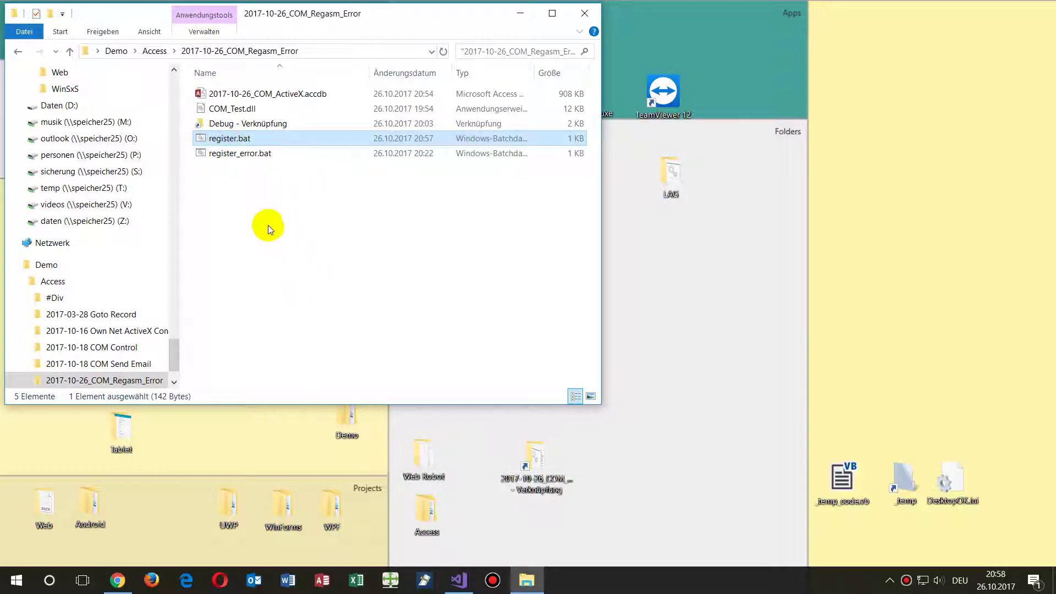
pyautogui.rightClick(259, 141)
pyautogui.click(297, 167)
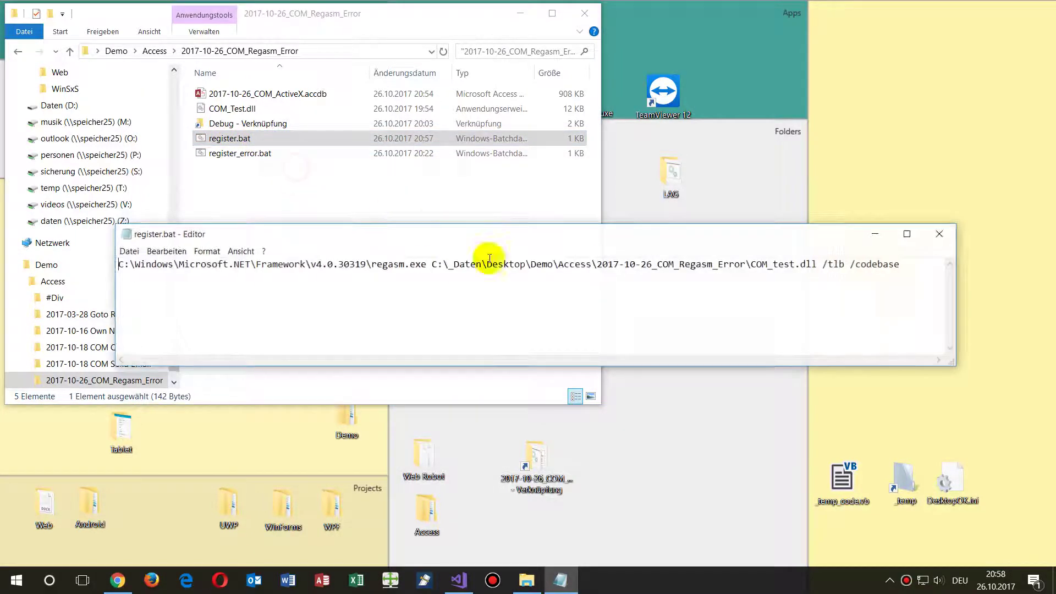
pyautogui.click(902, 265)
pyautogui.press('Return')
pyautogui.write('pause')
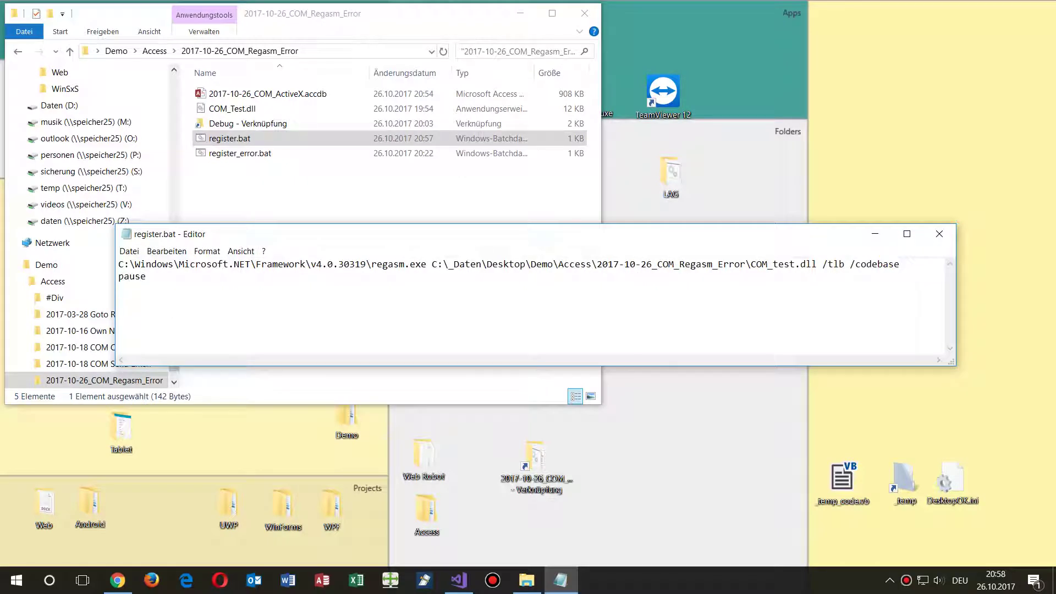
pyautogui.click(940, 234)
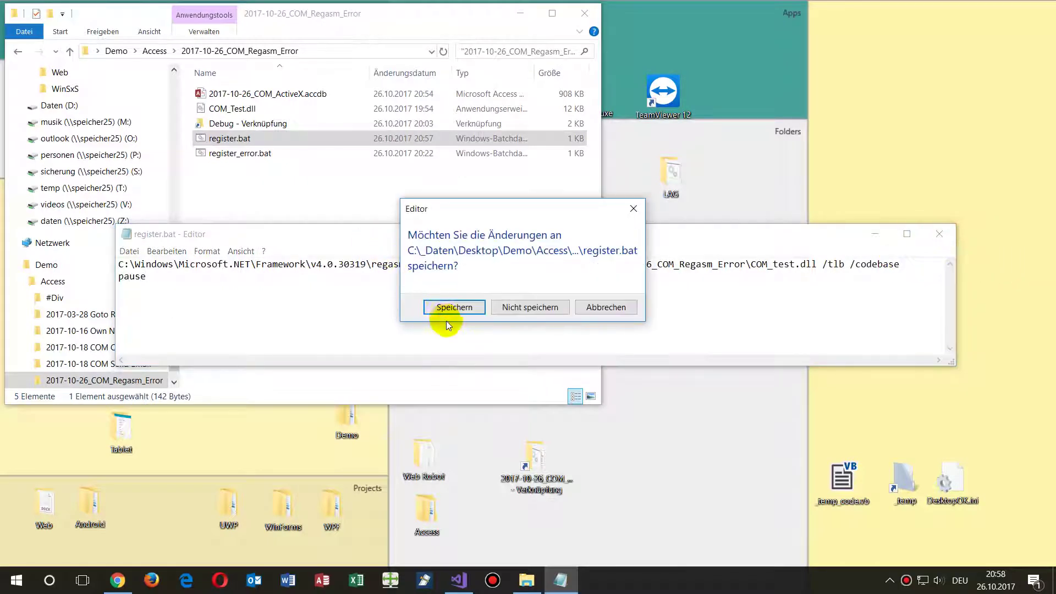
pyautogui.click(452, 308)
# - Try to run register.bat without administrator rights and close its console window
pyautogui.doubleClick(234, 139)
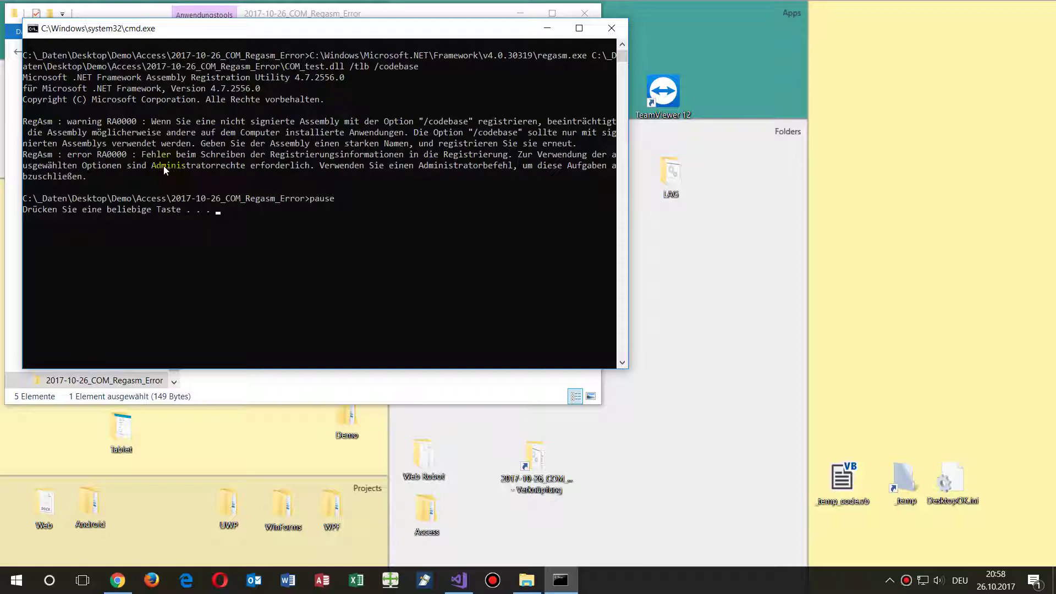
pyautogui.click(612, 28)
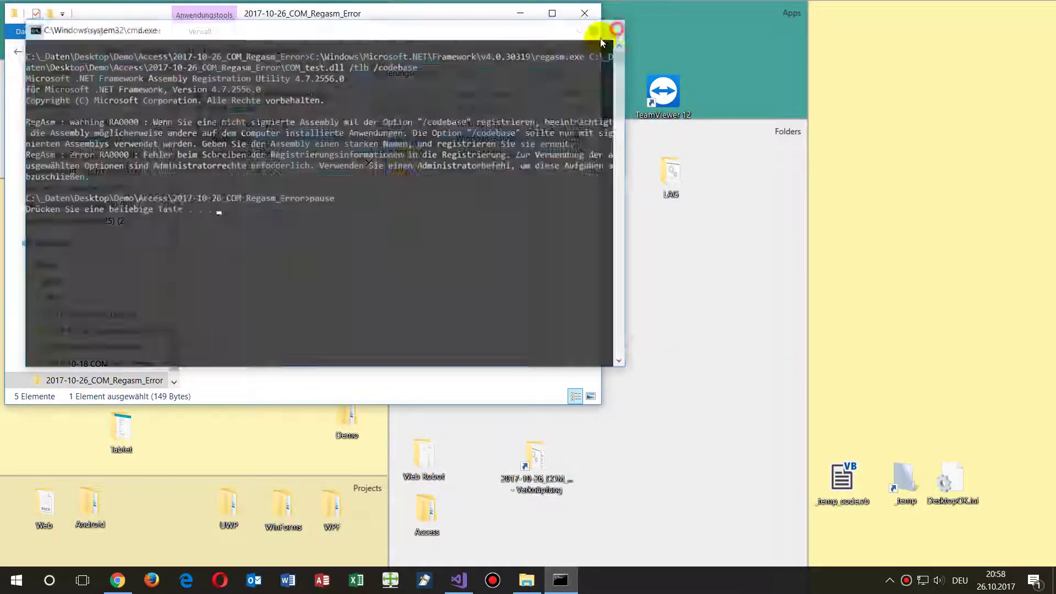
# - Run register.bat as administrator, close the console, and select the generated COM_test.tlb in the folder
pyautogui.rightClick(237, 142)
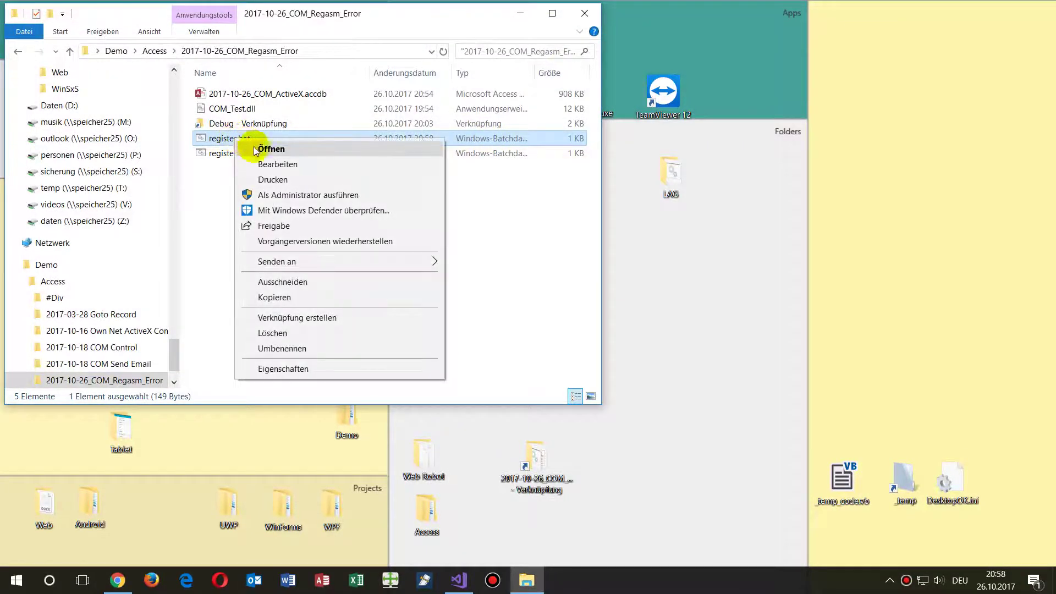
pyautogui.click(271, 194)
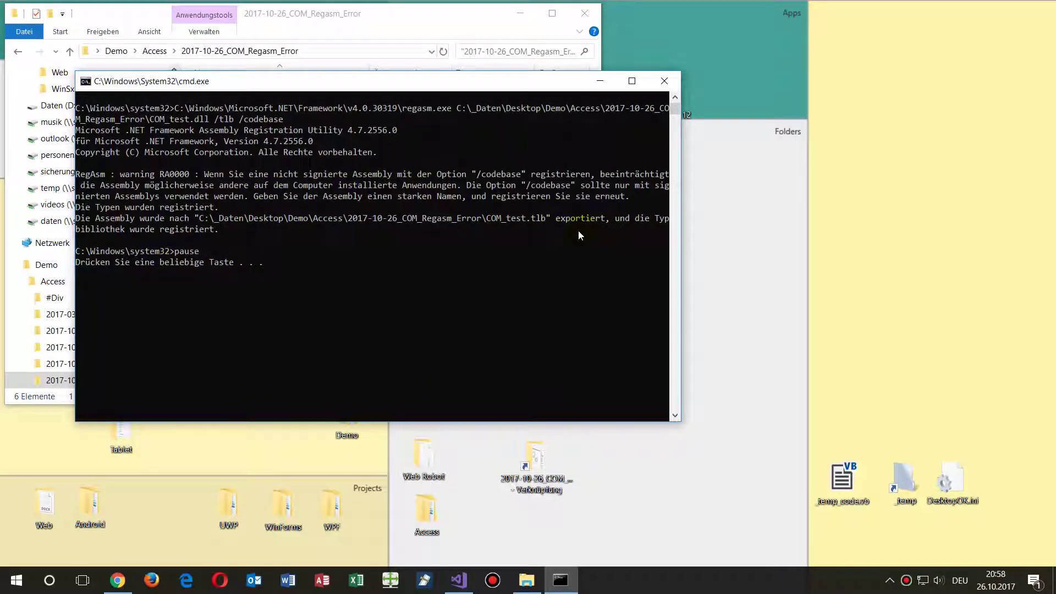
pyautogui.click(664, 82)
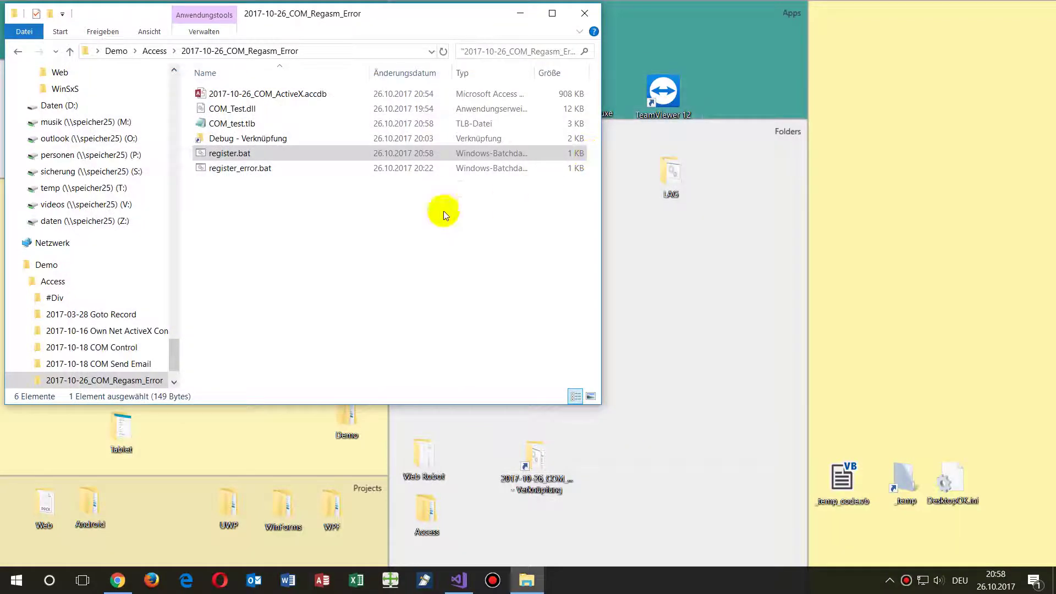
pyautogui.click(270, 127)
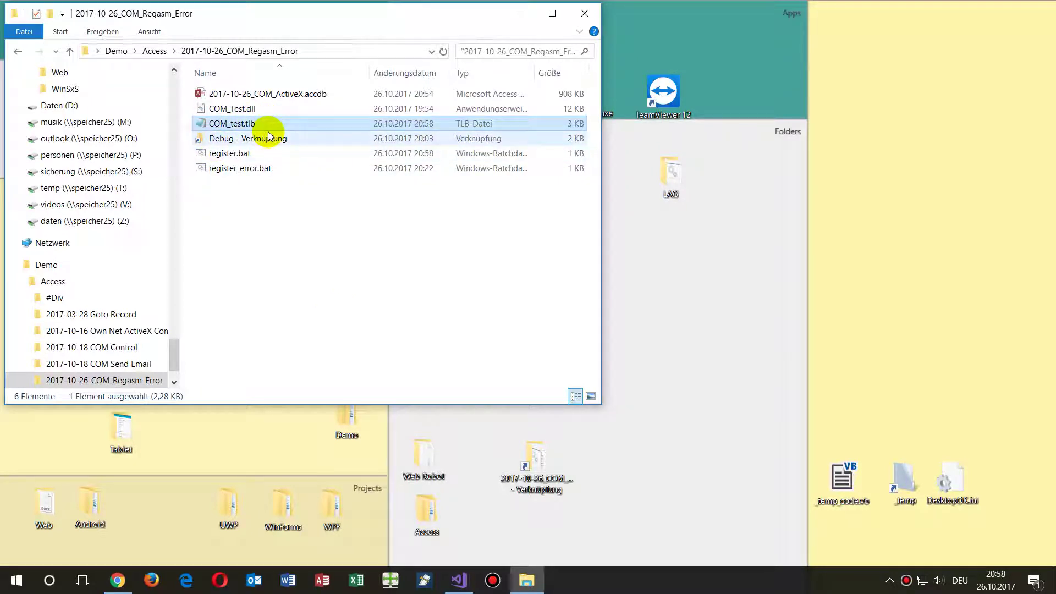
# - Open the 2017-10-26_COM_ActiveX.accdb database, show Formular1 in design view, and open the Test button's event code
pyautogui.doubleClick(278, 96)
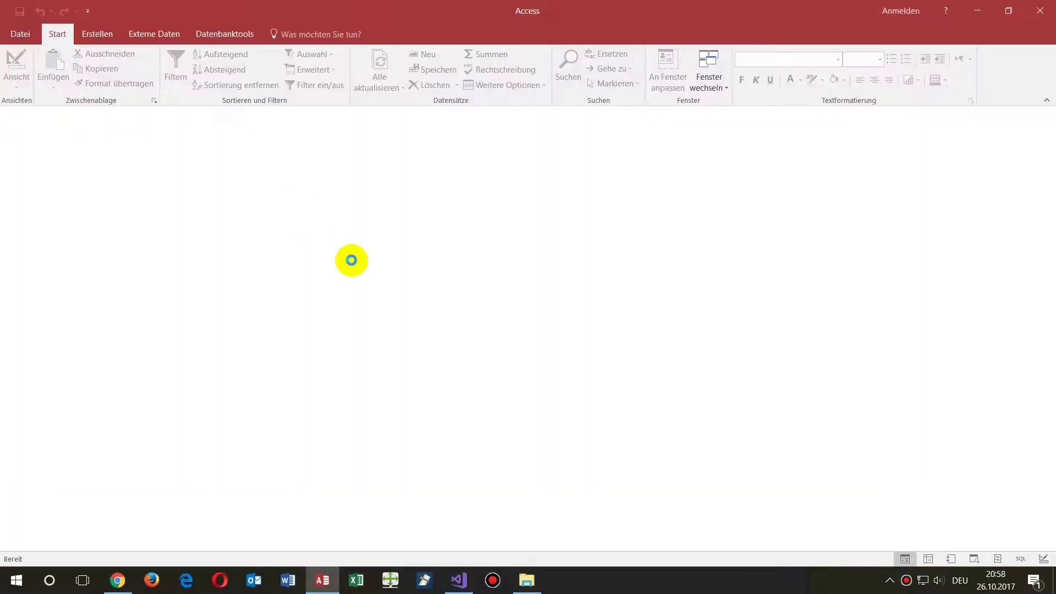
pyautogui.rightClick(269, 165)
pyautogui.click(300, 206)
pyautogui.rightClick(223, 196)
pyautogui.click(266, 149)
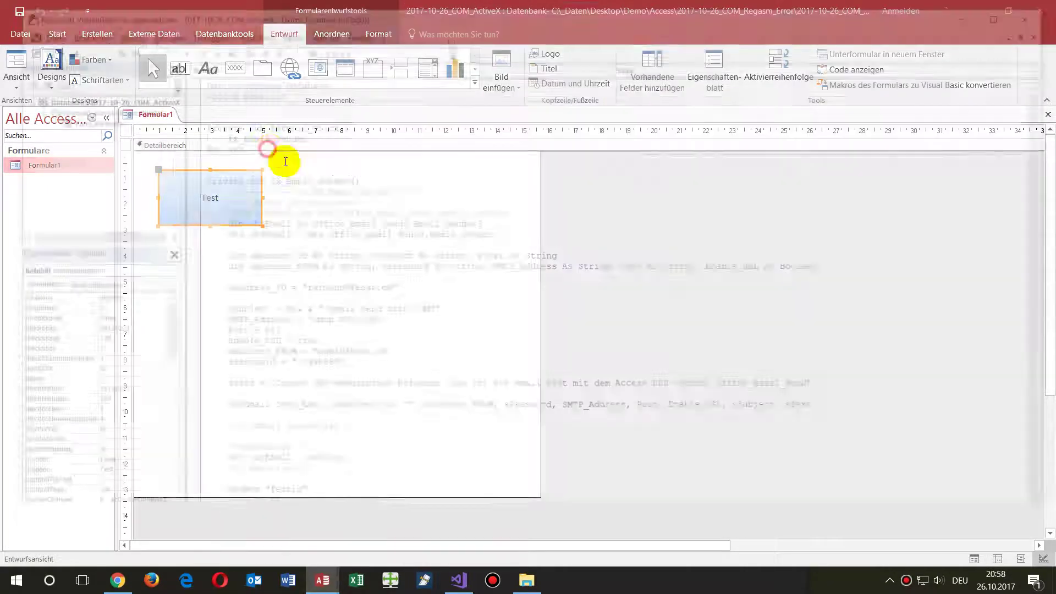
# - Open the VBA project's references and enable the Office_Email_Send3 library
pyautogui.click(285, 29)
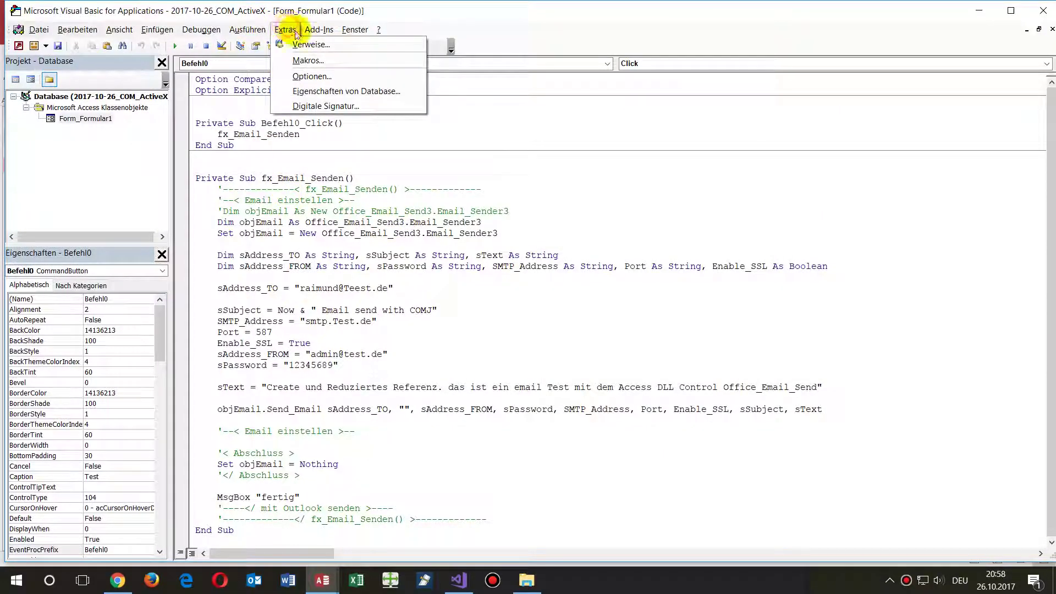
pyautogui.click(297, 44)
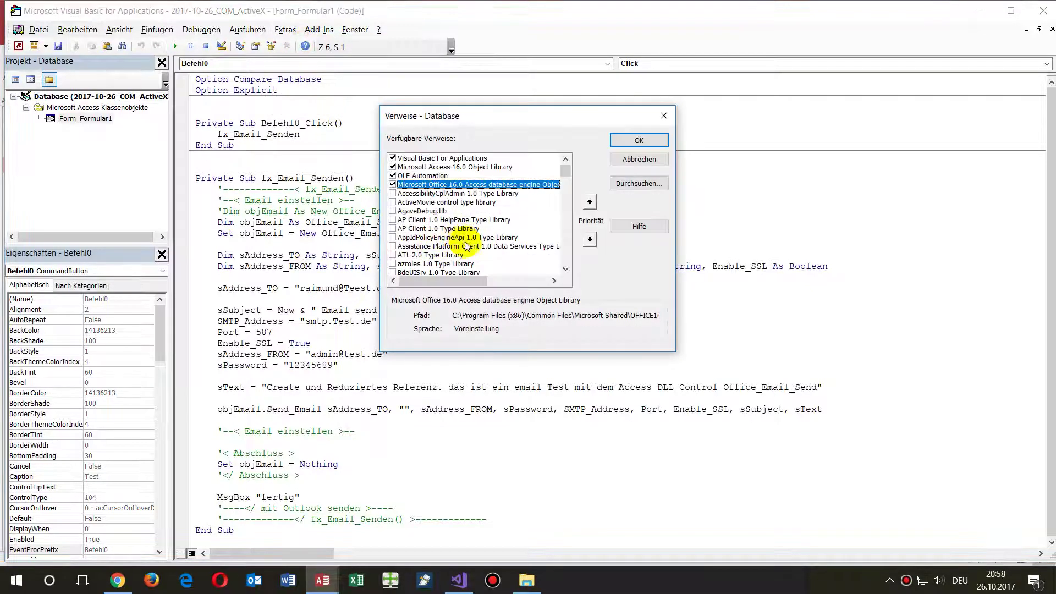
pyautogui.moveTo(566, 176); pyautogui.dragTo(567, 241)
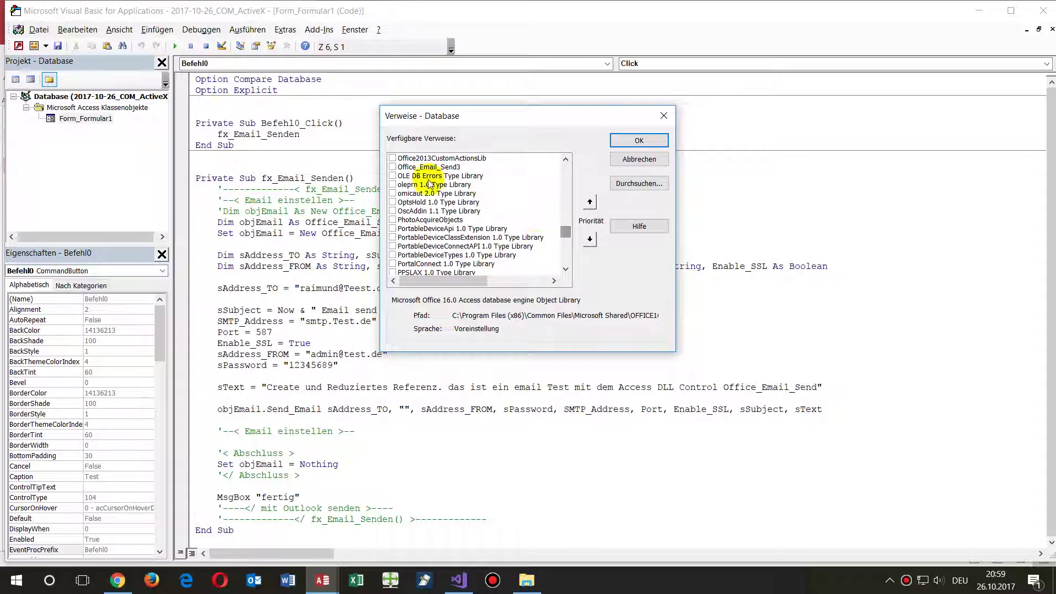
pyautogui.click(392, 166)
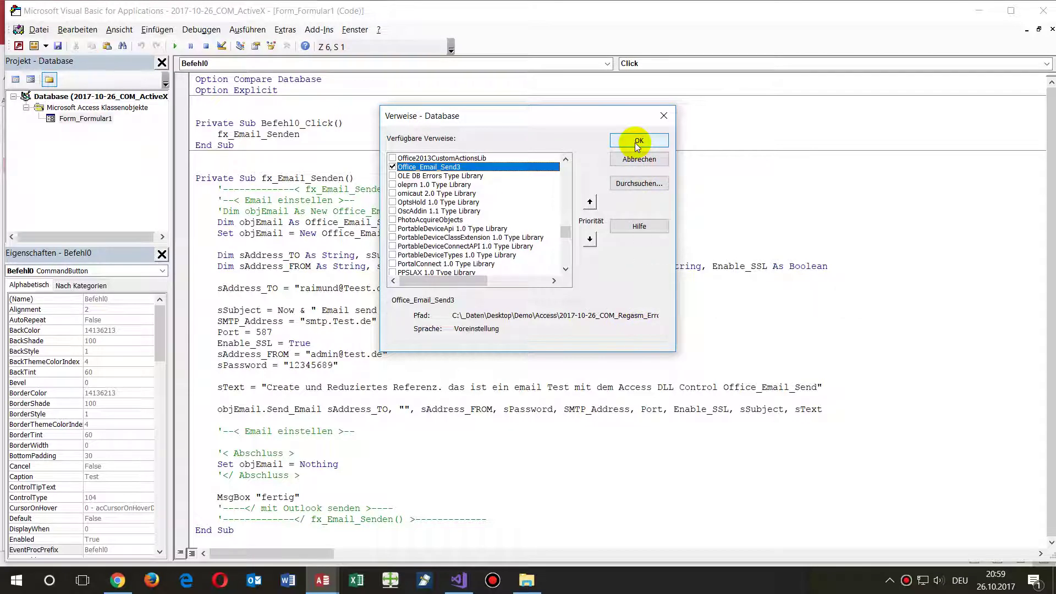
# - Browse for a reference library in the Desktop\Demo\Access\2017-10-26_COM_Regasm_Error folder
pyautogui.click(633, 183)
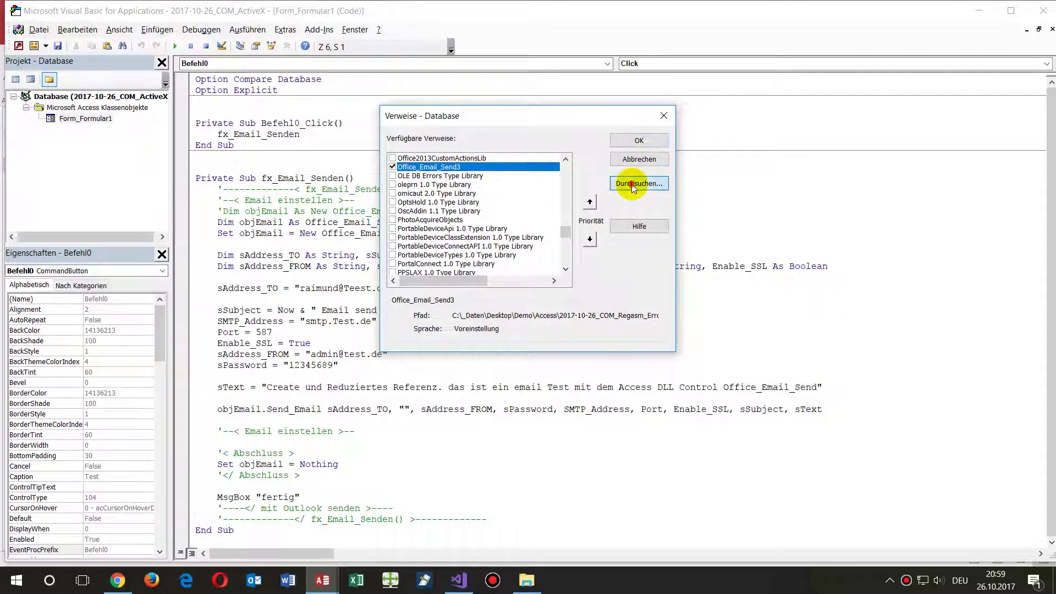
pyautogui.click(567, 252)
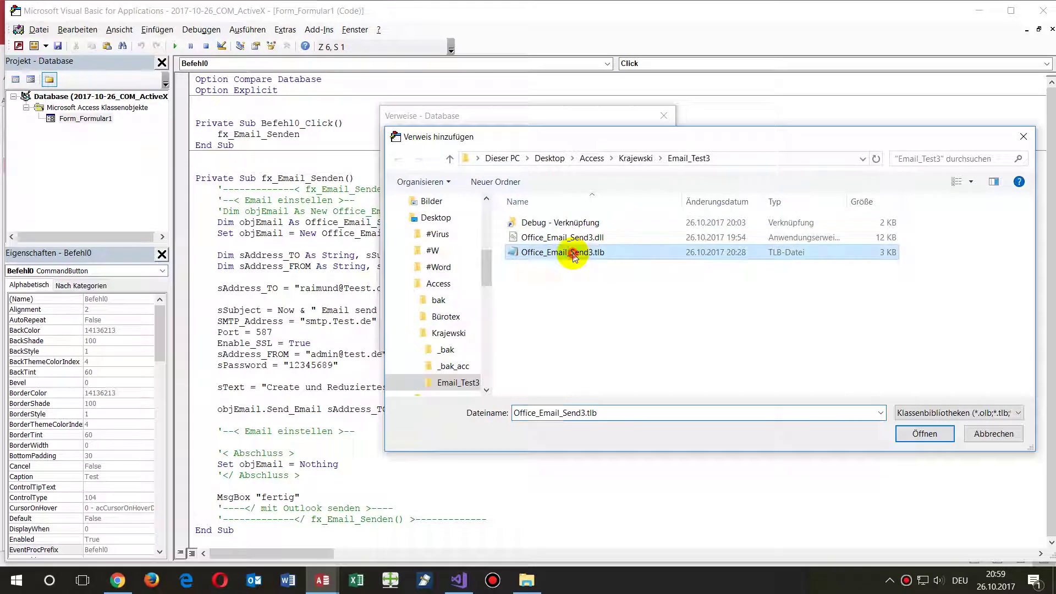
pyautogui.click(715, 159)
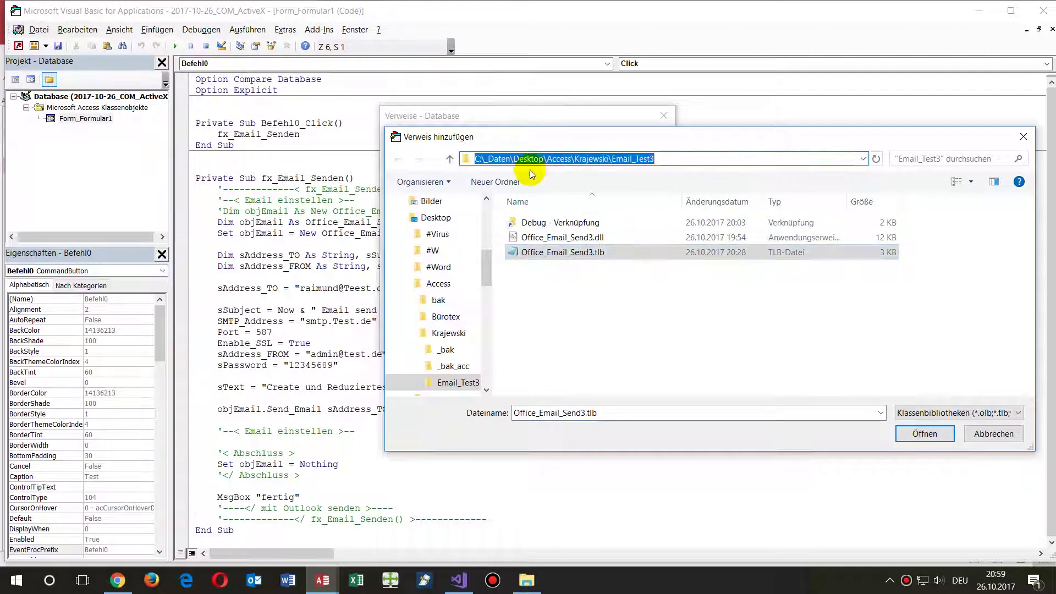
pyautogui.click(404, 284)
pyautogui.click(426, 217)
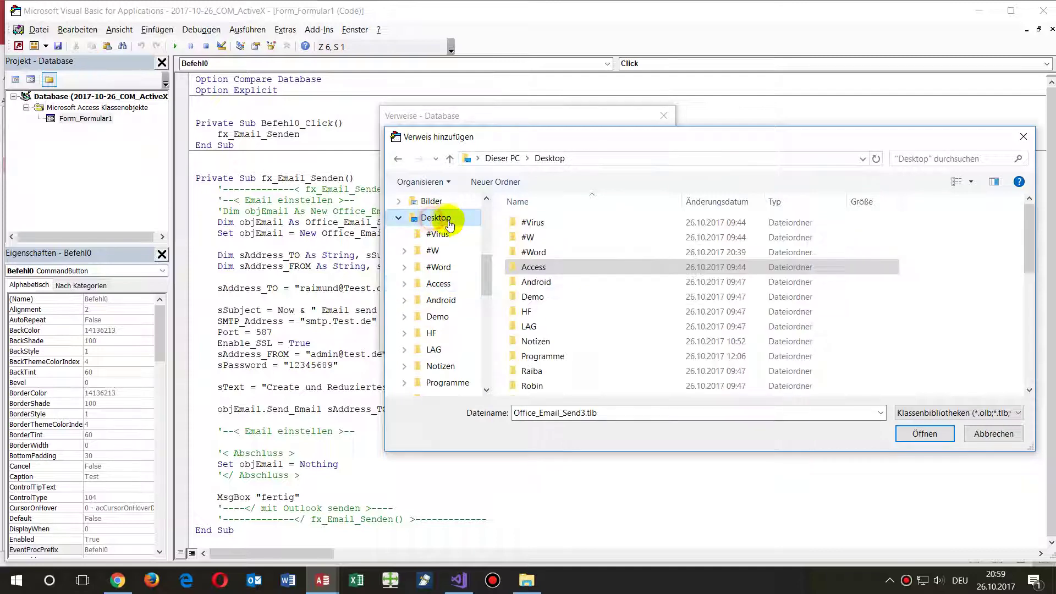
pyautogui.click(543, 300)
pyautogui.doubleClick(543, 300)
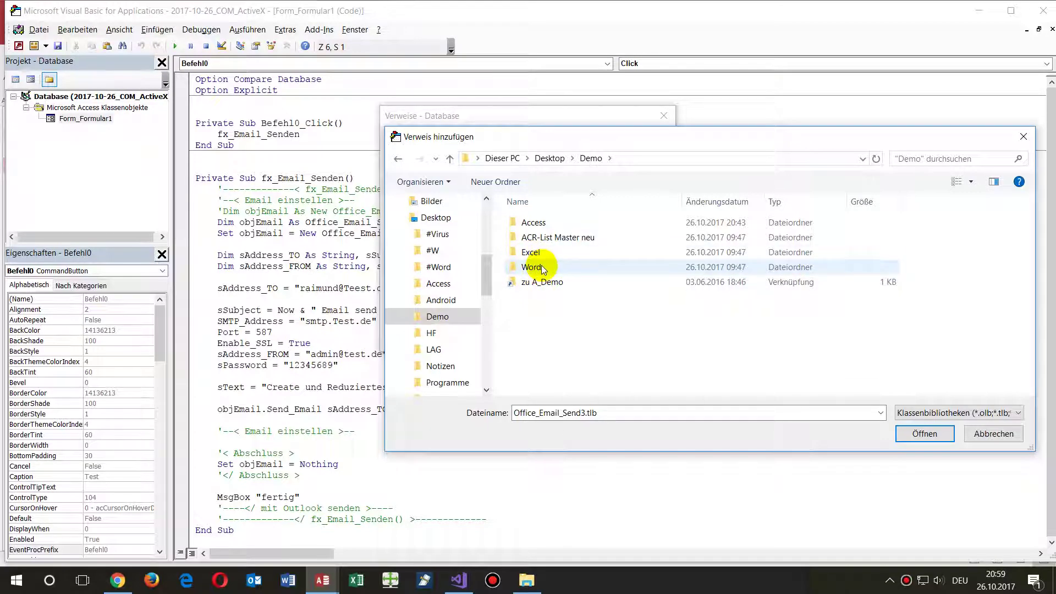
pyautogui.click(535, 223)
pyautogui.doubleClick(534, 224)
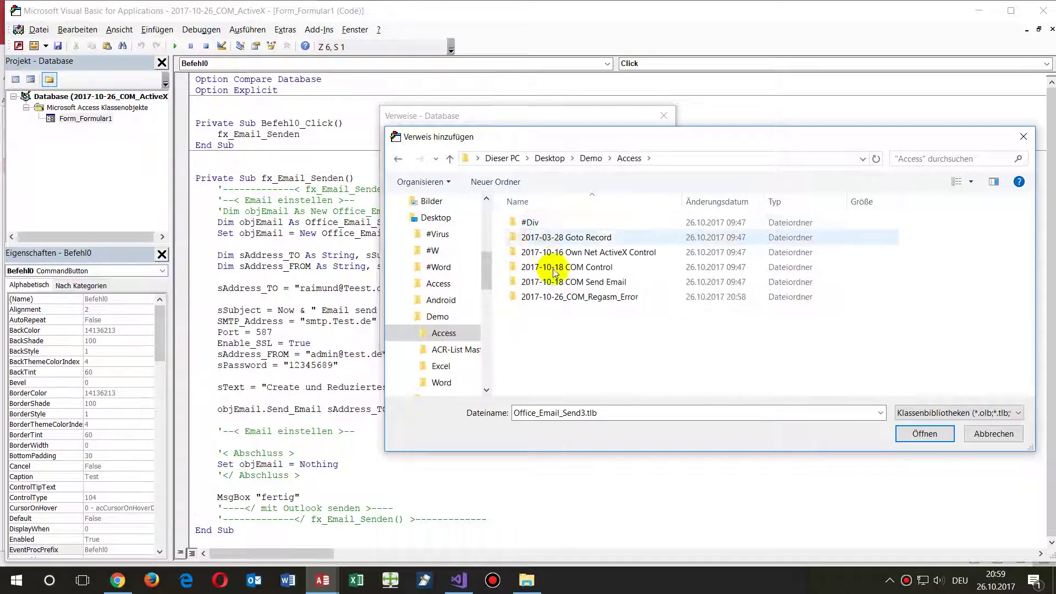
pyautogui.doubleClick(545, 282)
# - Choose COM_test.tlb as the reference library and confirm the project references
pyautogui.click(539, 240)
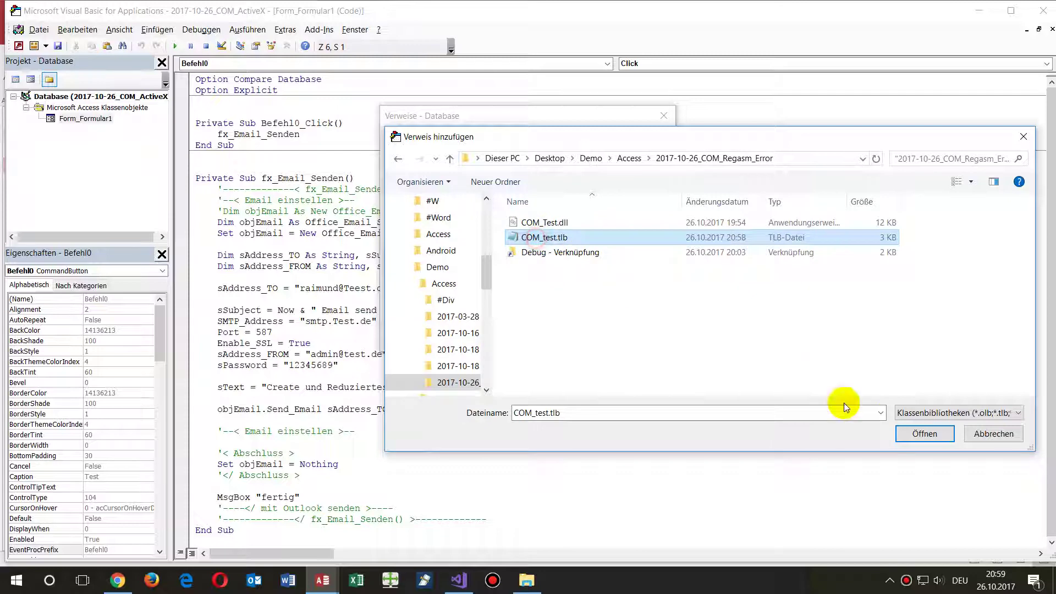
pyautogui.click(924, 433)
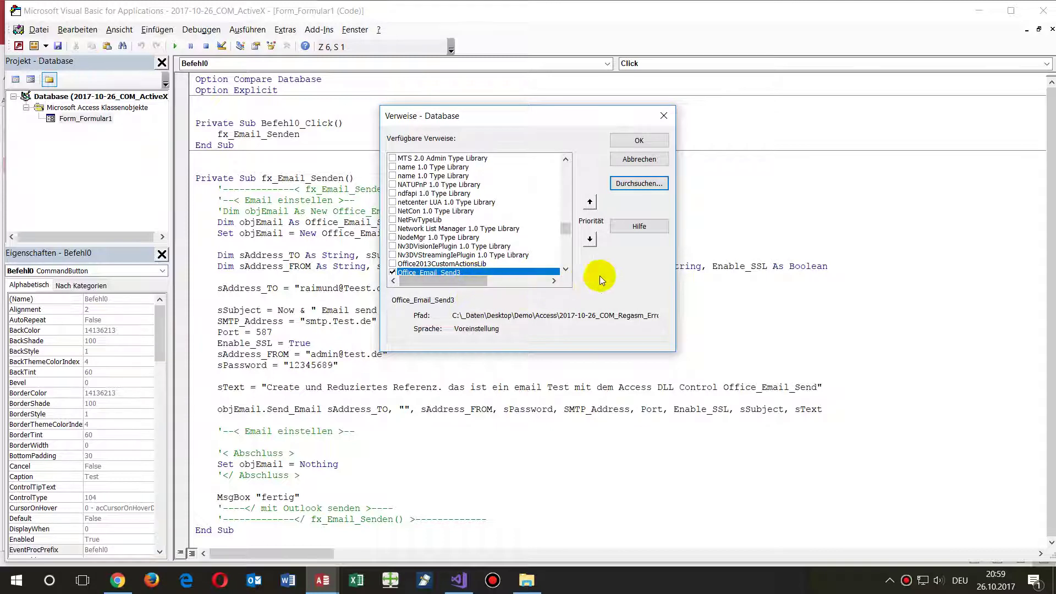
pyautogui.click(637, 144)
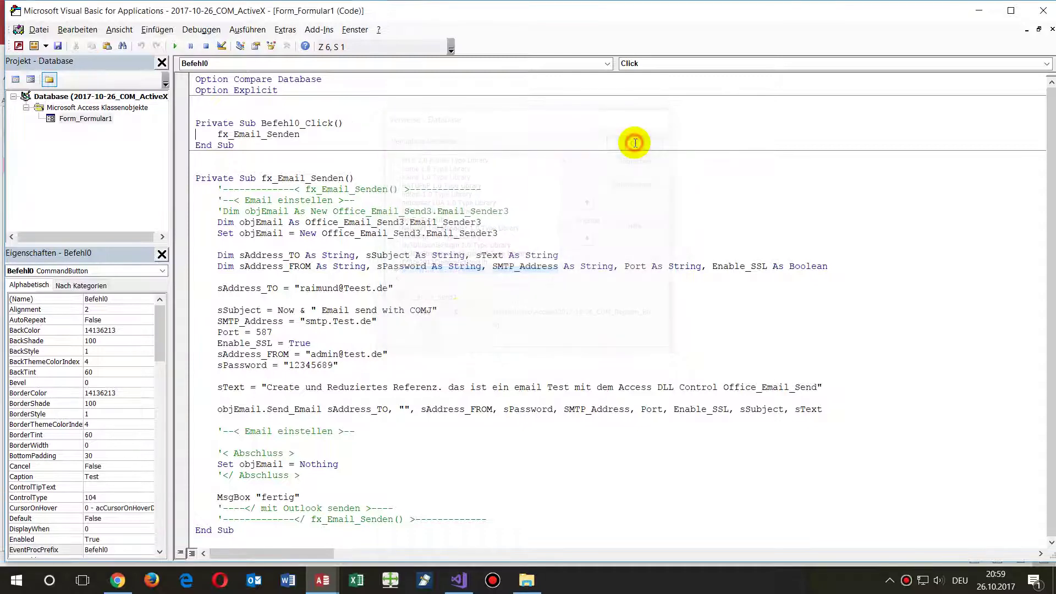
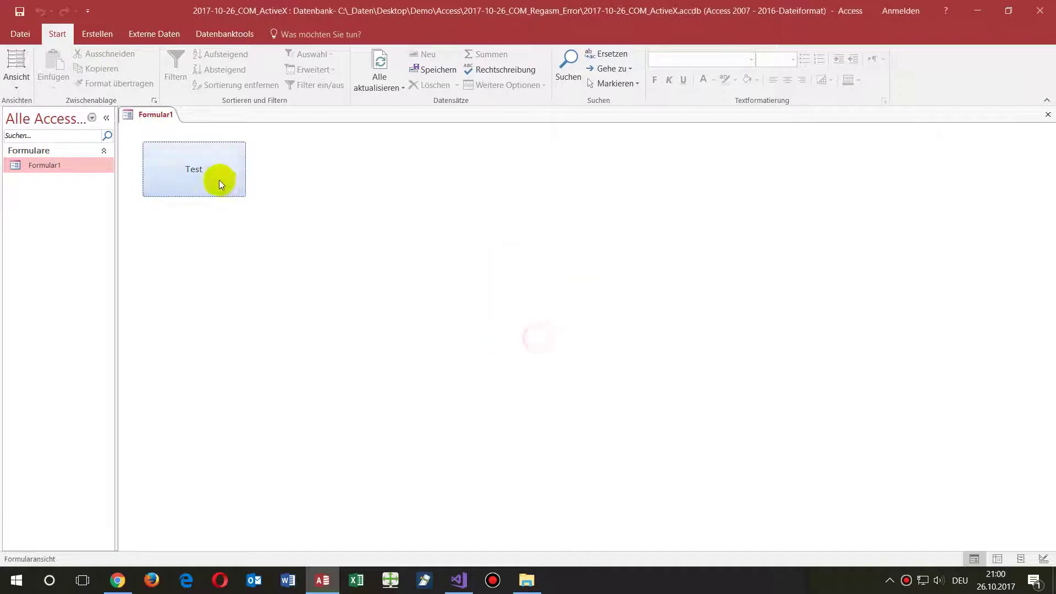
# - Switch Formular1 to design view, shrink its detail section to about 12.7 by 8 cm, and close the database with the changes saved
pyautogui.rightClick(295, 177)
pyautogui.click(346, 219)
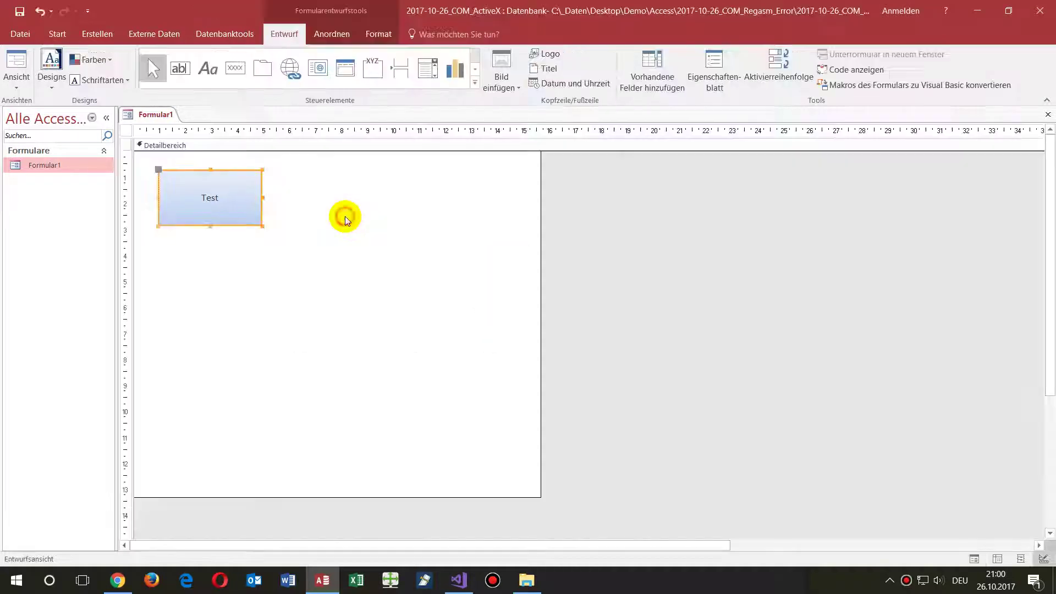
pyautogui.moveTo(541, 496); pyautogui.dragTo(465, 358)
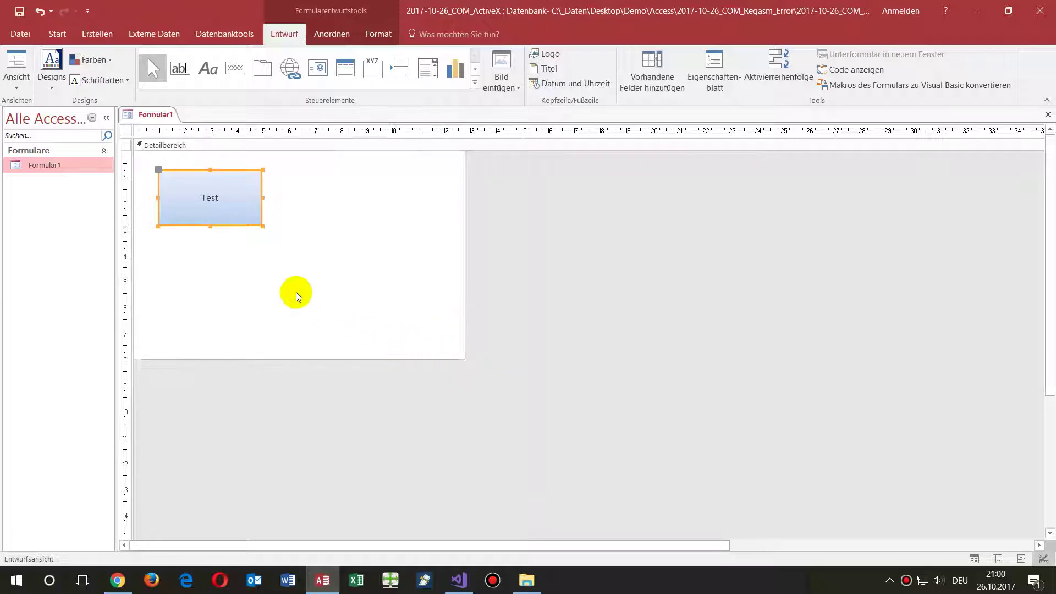
pyautogui.click(1043, 14)
pyautogui.click(455, 328)
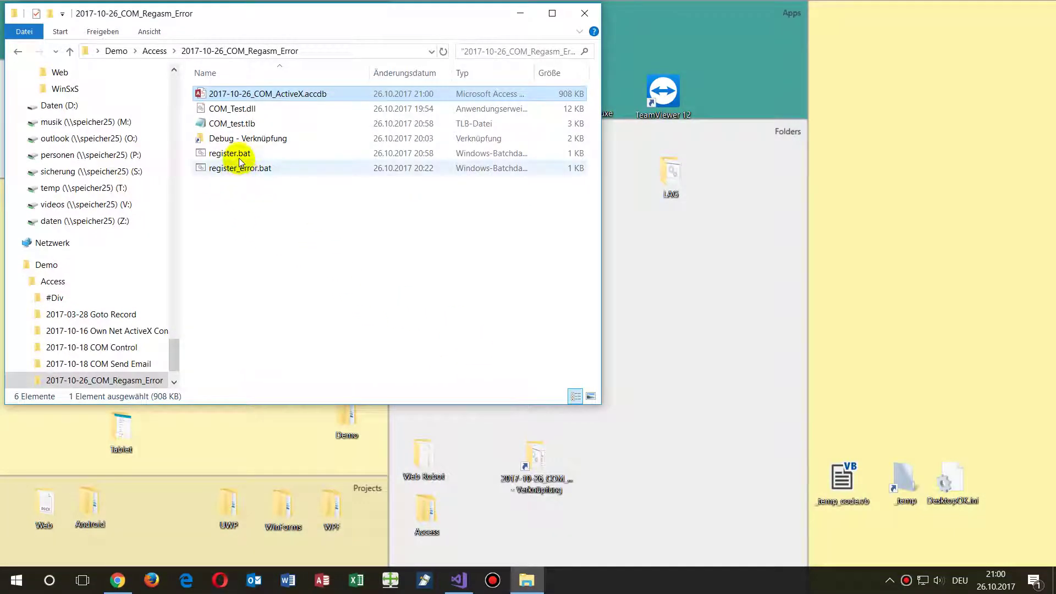
# - Edit register.bat to enclose the full COM_test.dll path in double quotes, and save the file
pyautogui.rightClick(243, 158)
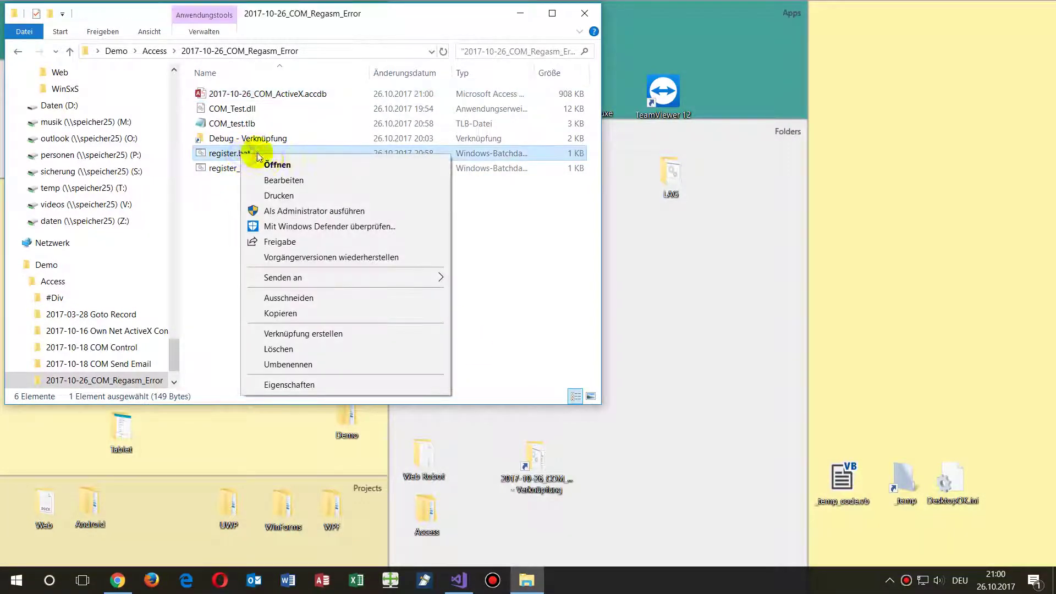
pyautogui.click(290, 179)
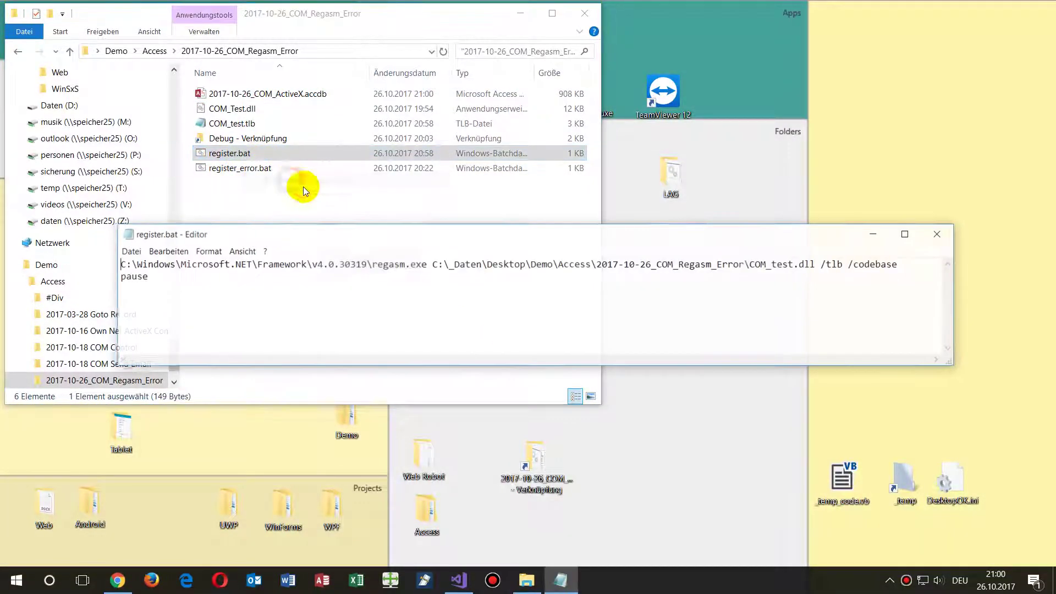
pyautogui.click(432, 264)
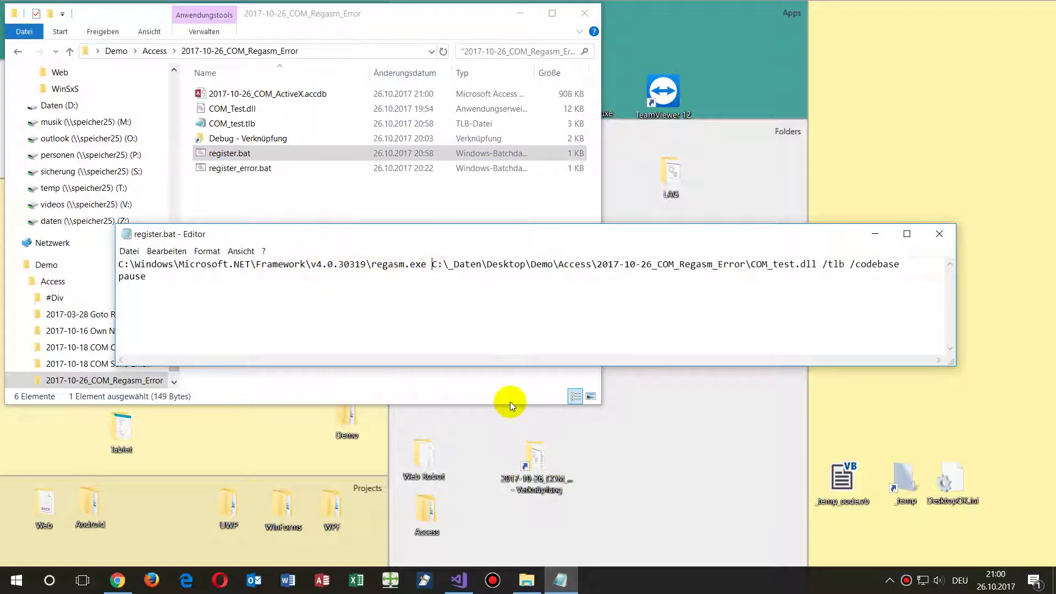
pyautogui.write('"')
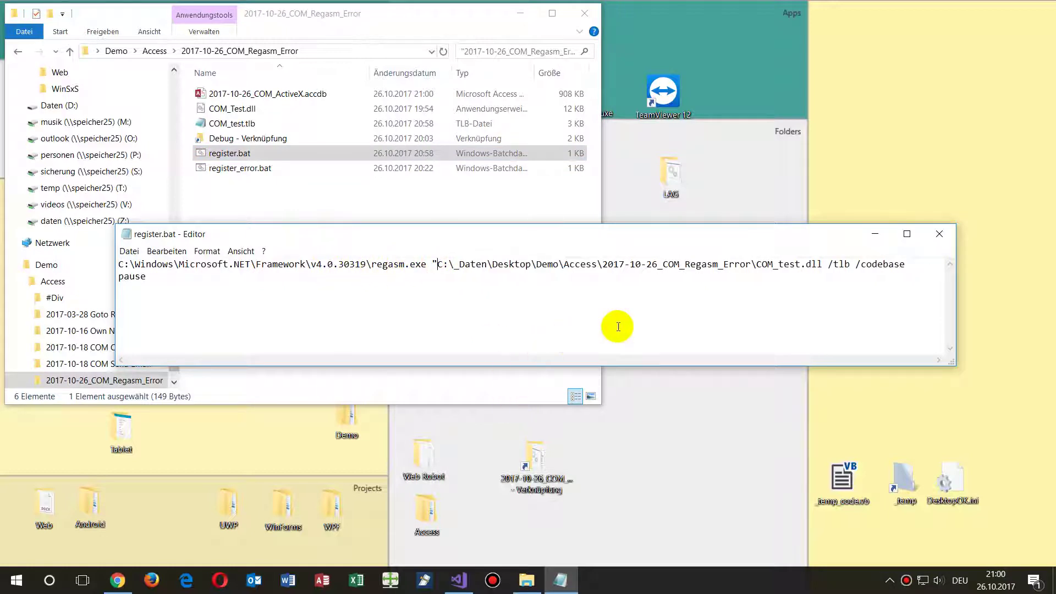
pyautogui.click(822, 264)
pyautogui.write('"')
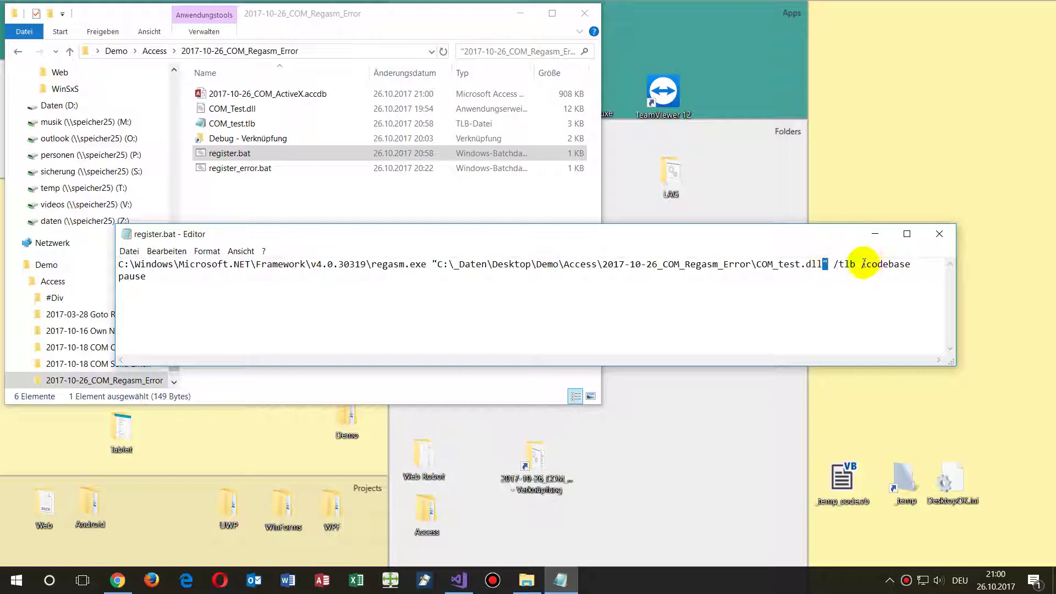
pyautogui.moveTo(861, 264); pyautogui.dragTo(917, 260)
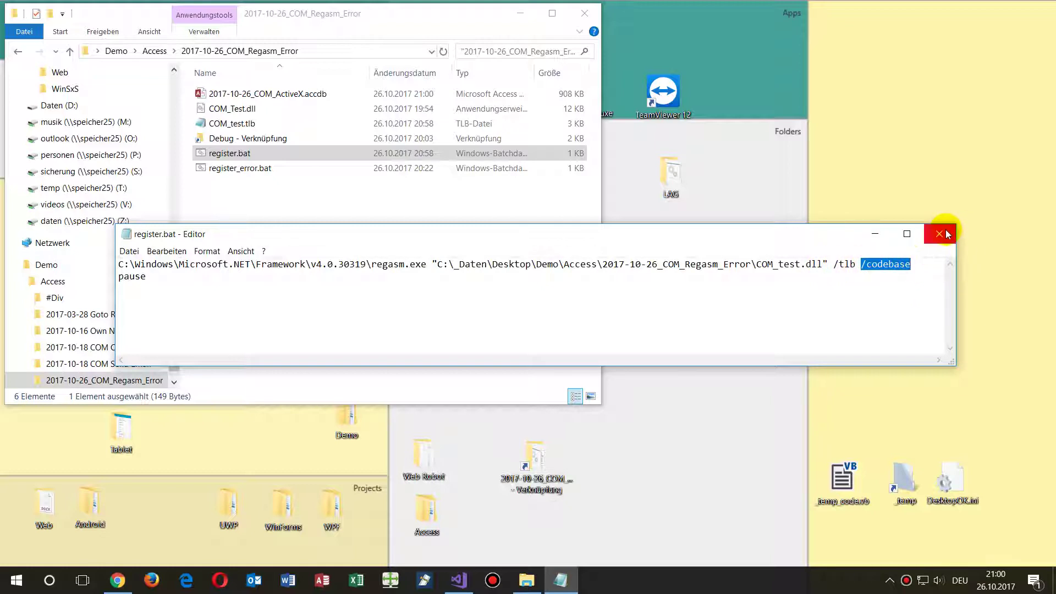
pyautogui.click(778, 264)
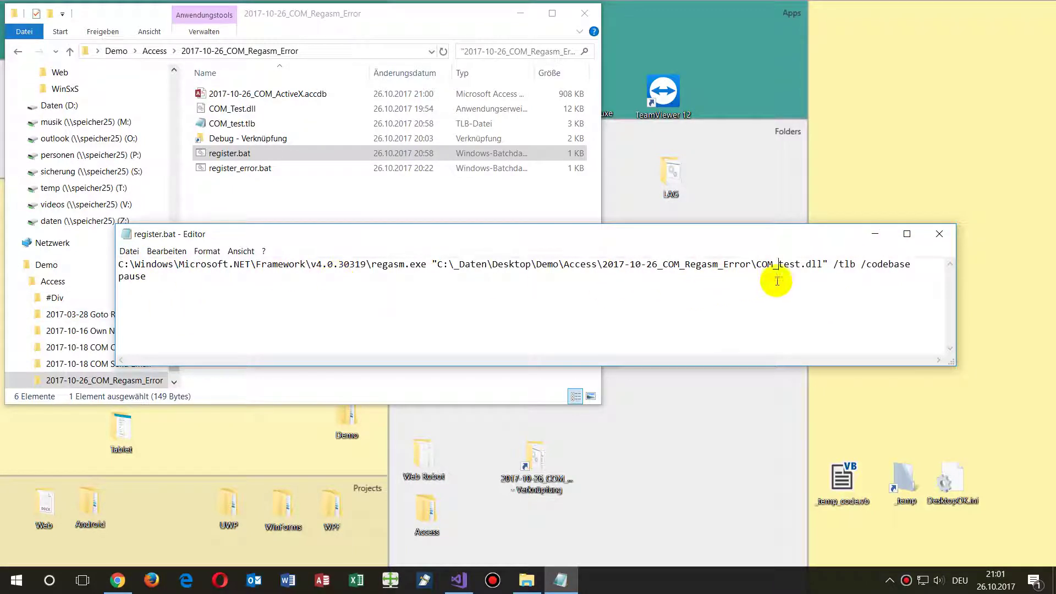
pyautogui.moveTo(825, 264); pyautogui.dragTo(115, 255)
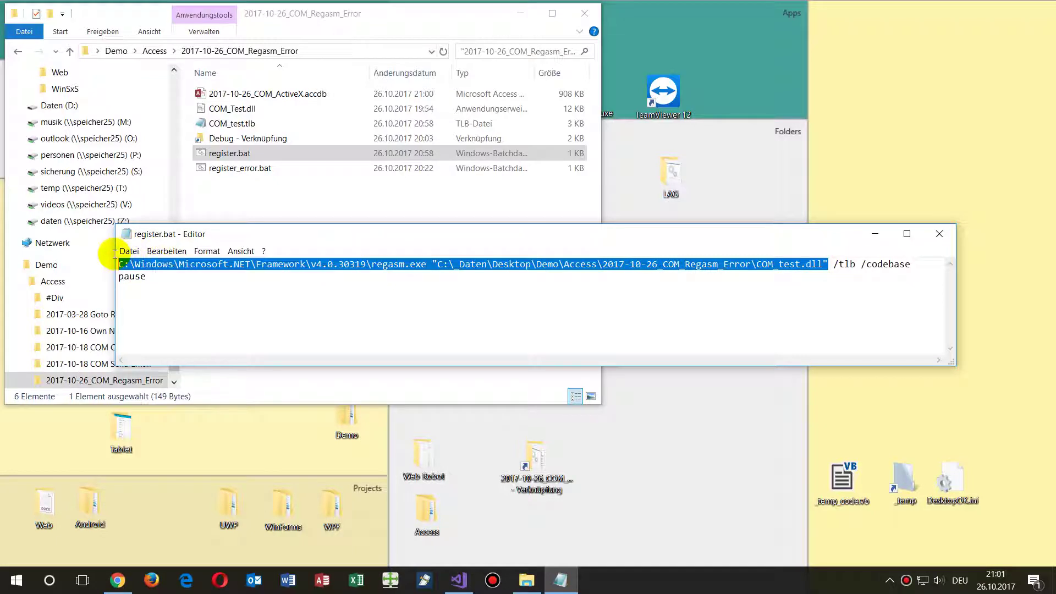
pyautogui.click(940, 233)
pyautogui.click(443, 308)
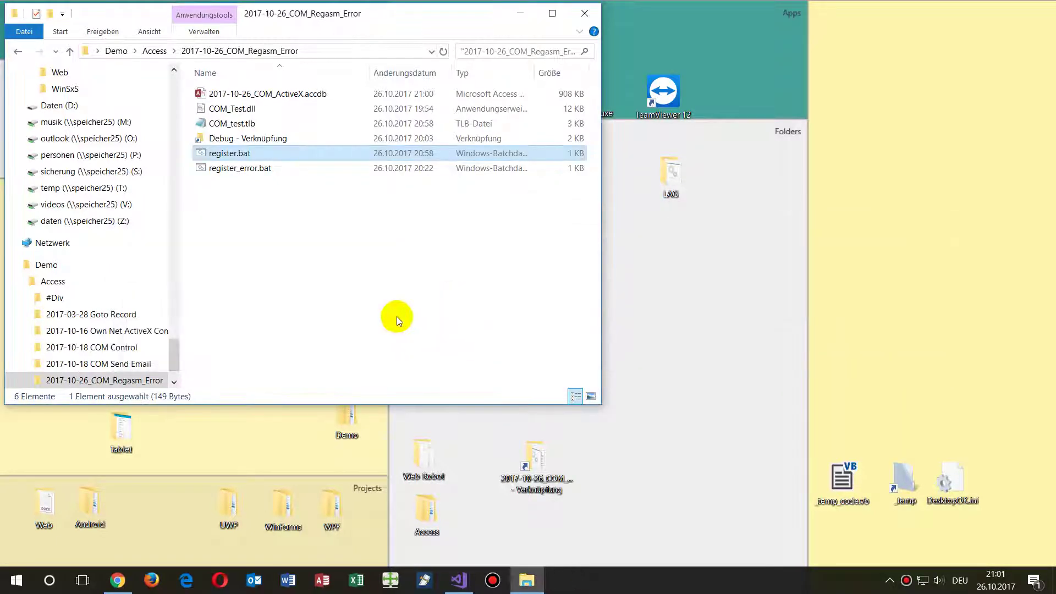
# - Duplicate register.bat in the same folder and rename the copy to unregister.bat
pyautogui.rightClick(236, 169)
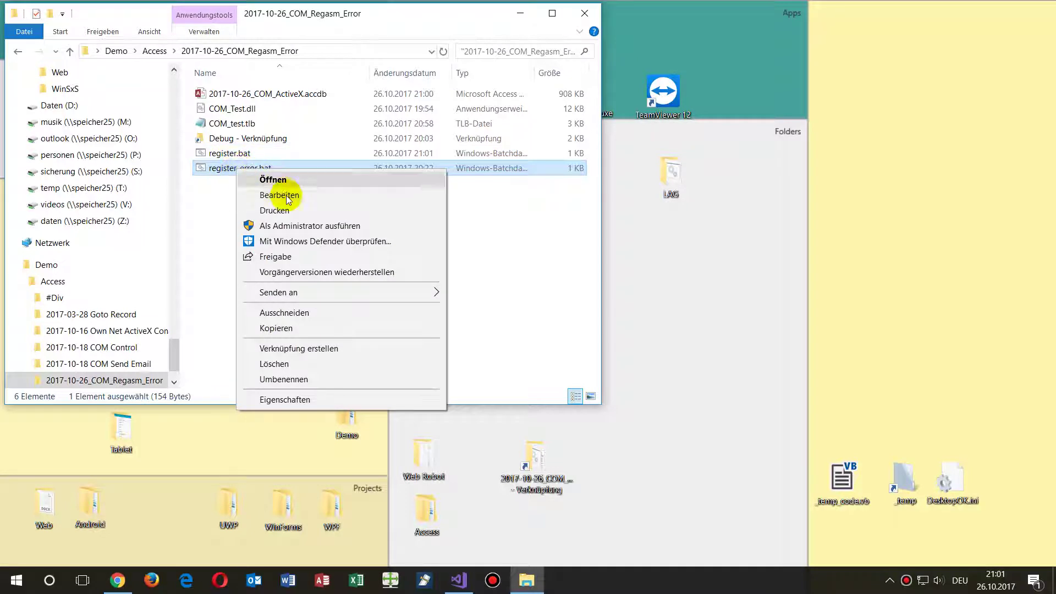
pyautogui.click(222, 158)
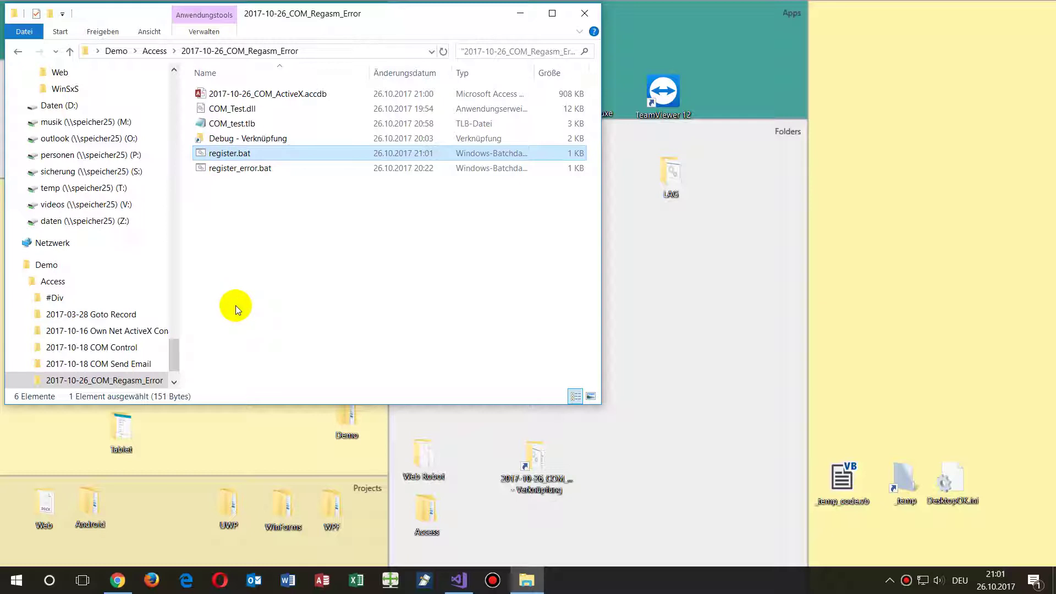
pyautogui.hotkey('ctrl', 'v')
pyautogui.rightClick(250, 152)
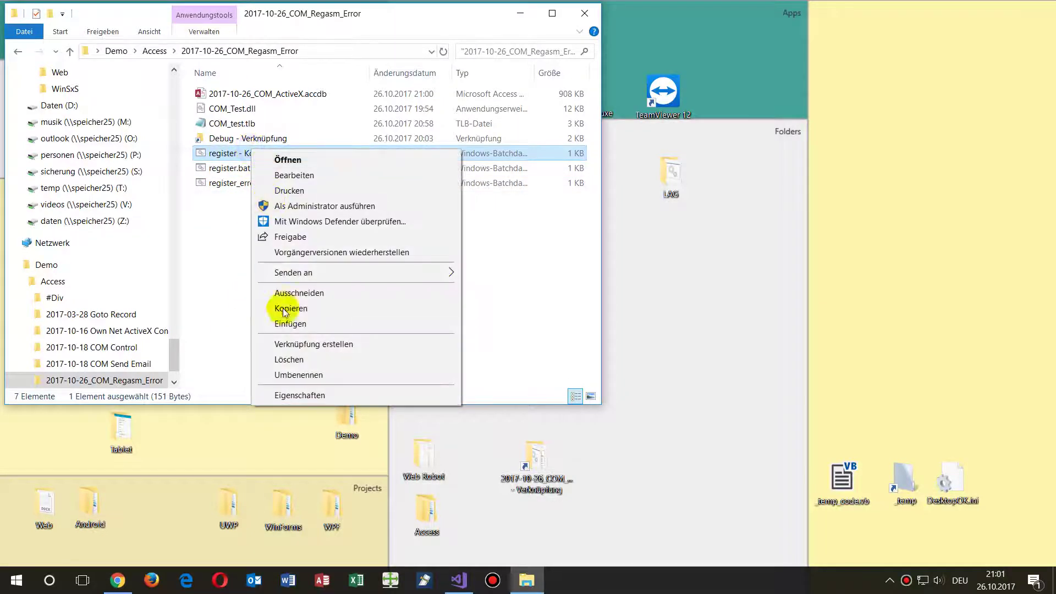
pyautogui.click(278, 374)
pyautogui.click(237, 154)
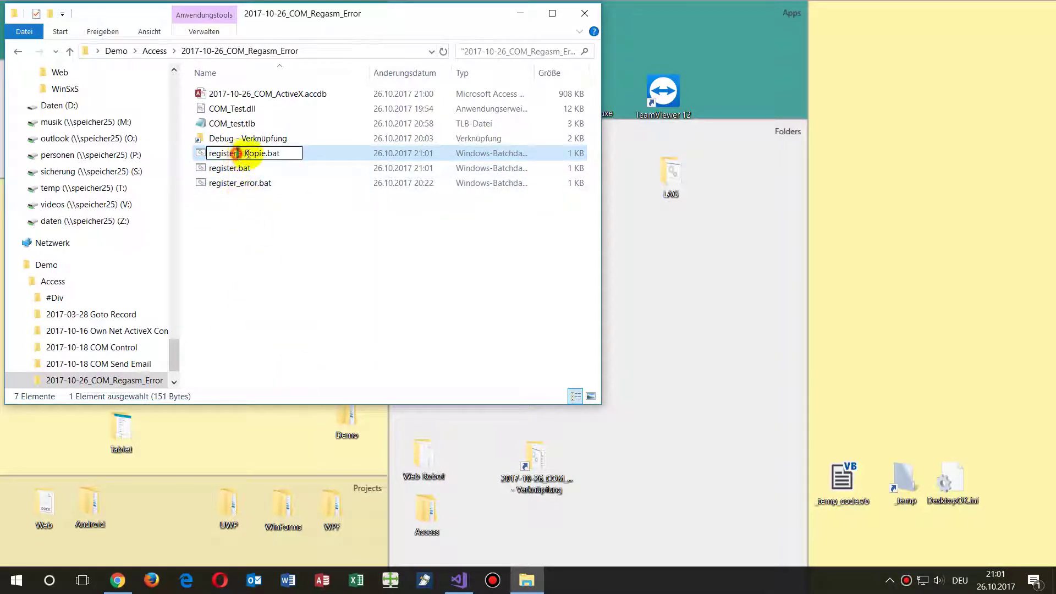
pyautogui.moveTo(237, 154); pyautogui.dragTo(266, 154)
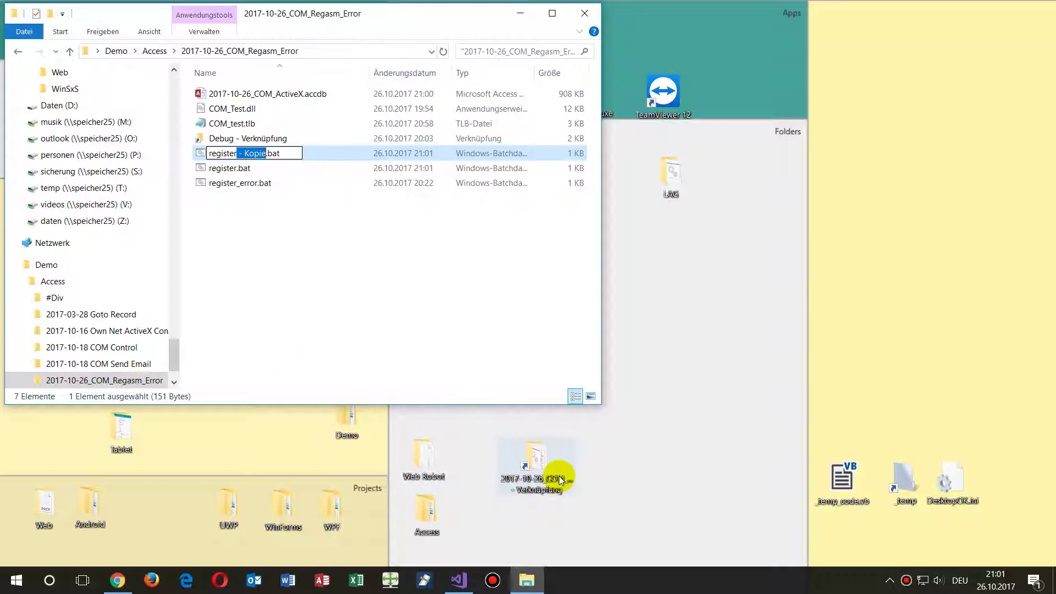
pyautogui.press('Delete')
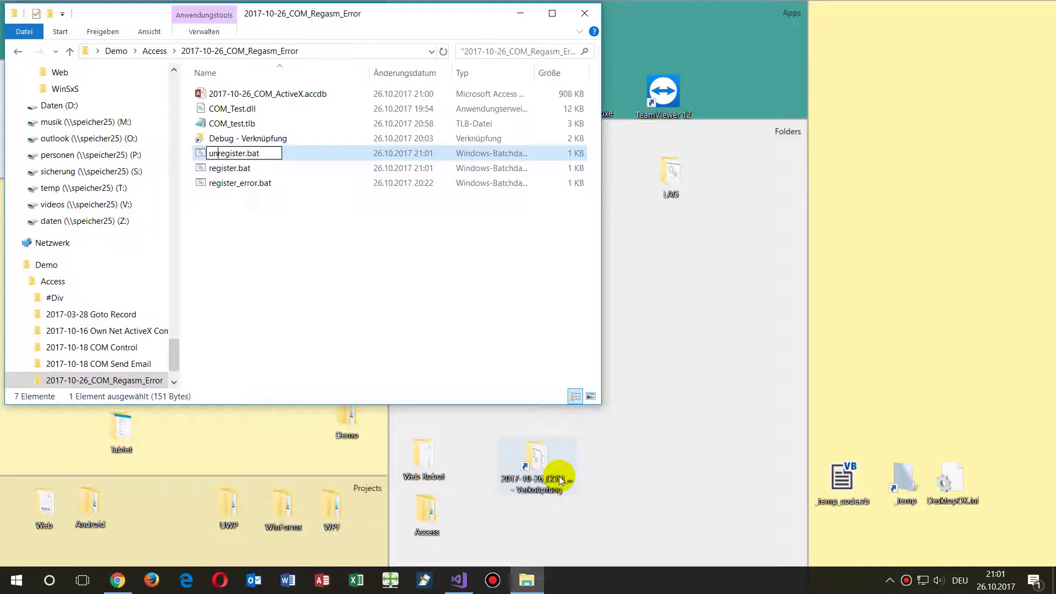
pyautogui.write('un')
pyautogui.press('Return')
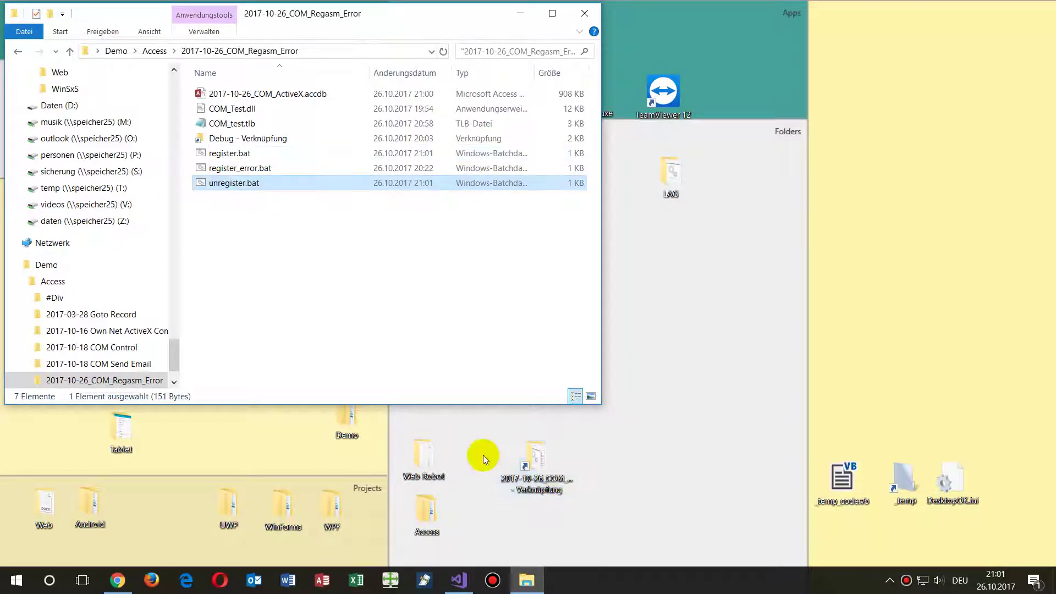
# - Edit unregister.bat to add /u before the quoted DLL path and remove /tlb /codebase, and save the file
pyautogui.rightClick(241, 186)
pyautogui.click(269, 210)
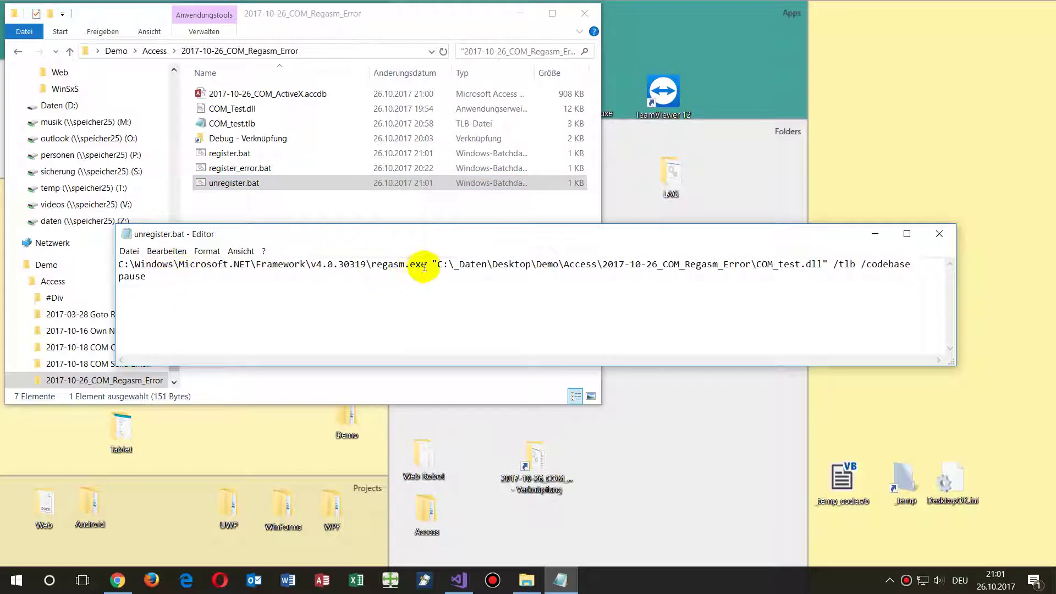
pyautogui.write('/')
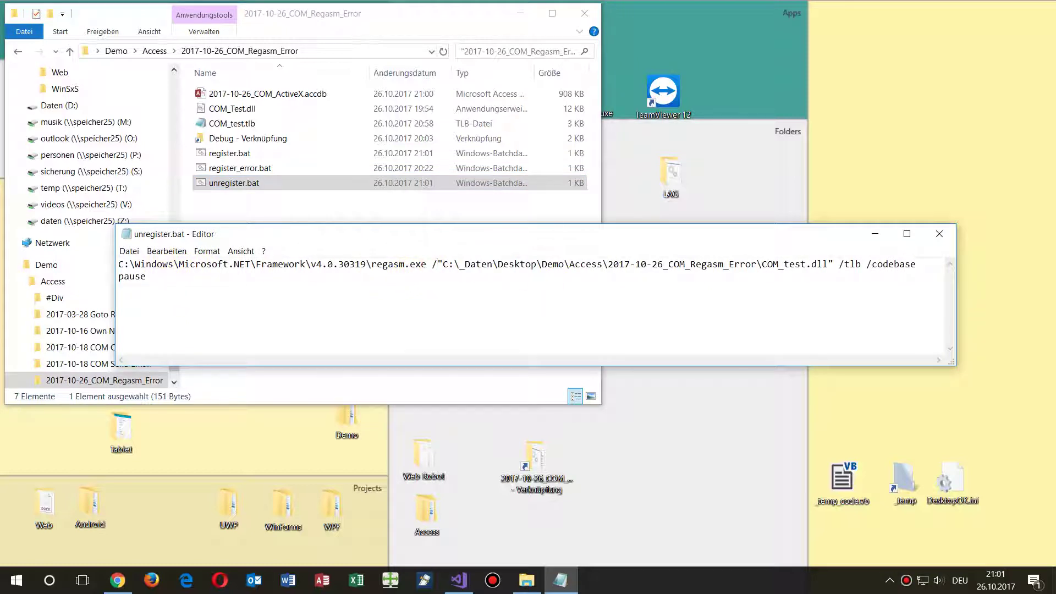
pyautogui.write('u')
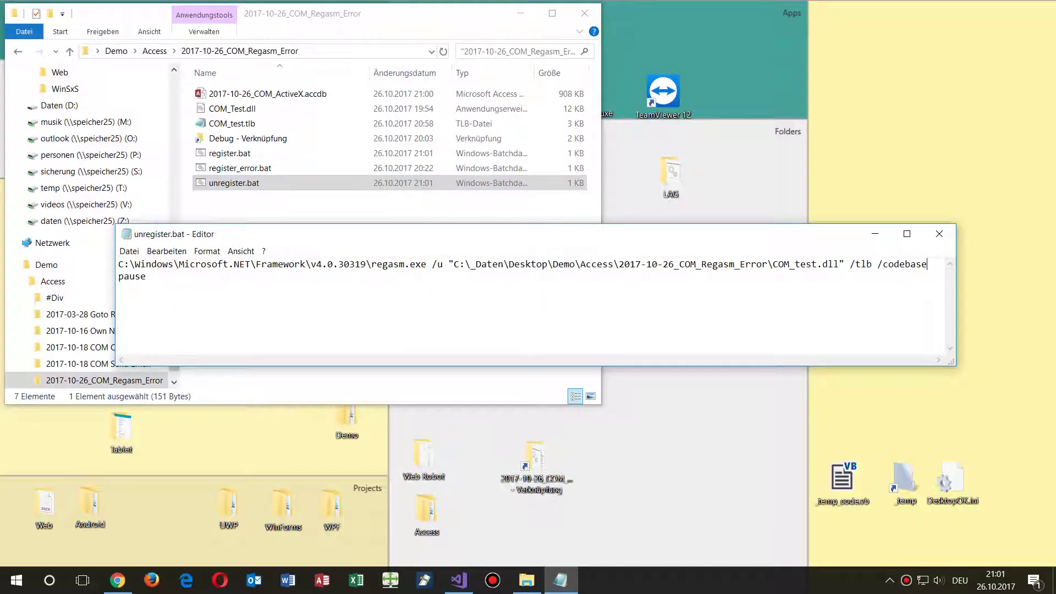
pyautogui.hotkey('ctrl', 'shift', 'Left')
pyautogui.hotkey('ctrl', 'shift', 'Left')
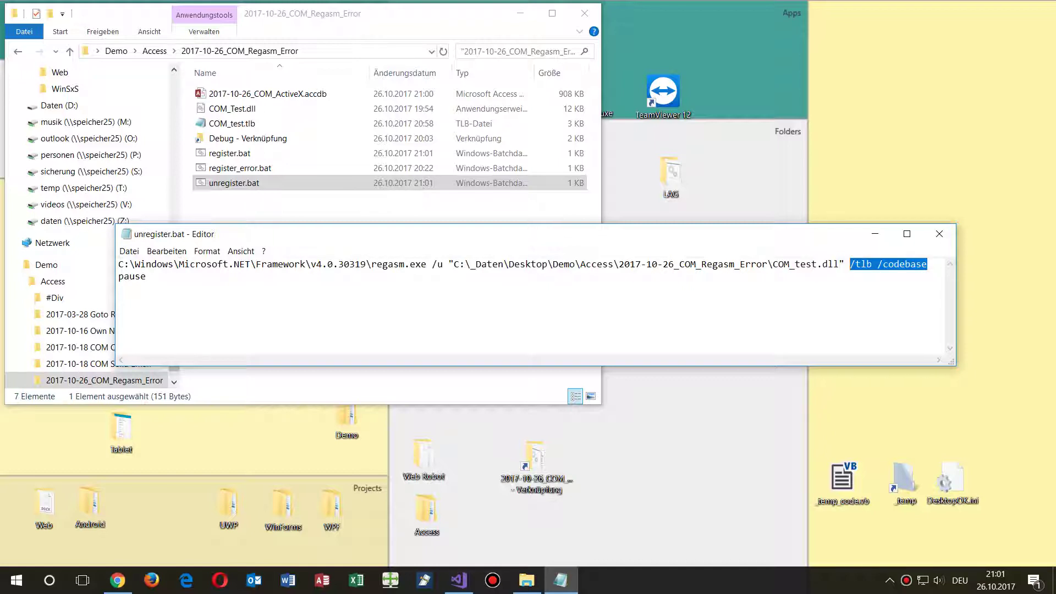
pyautogui.press('BackSpace')
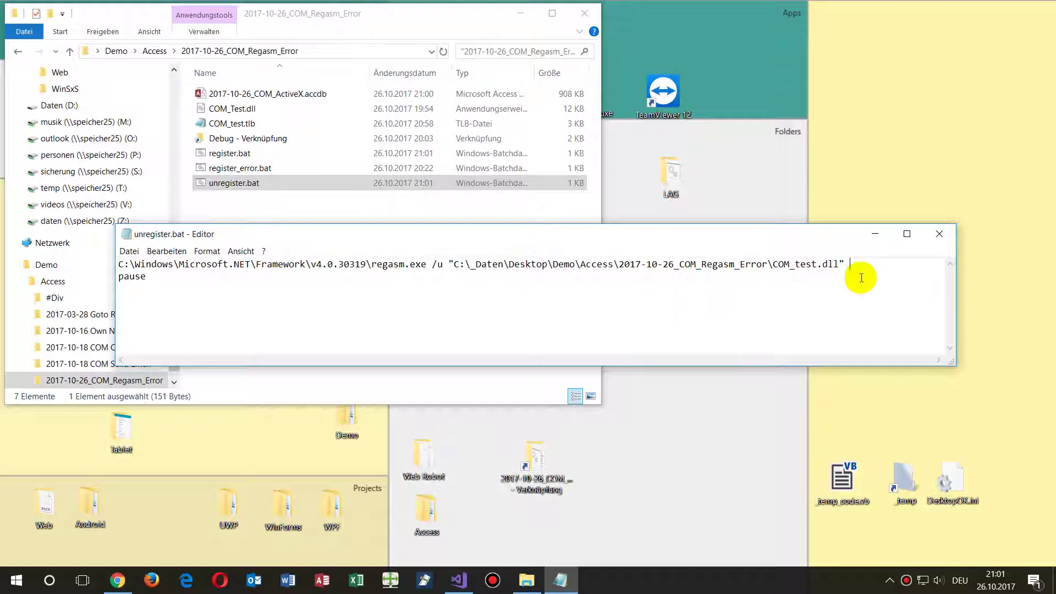
pyautogui.click(940, 236)
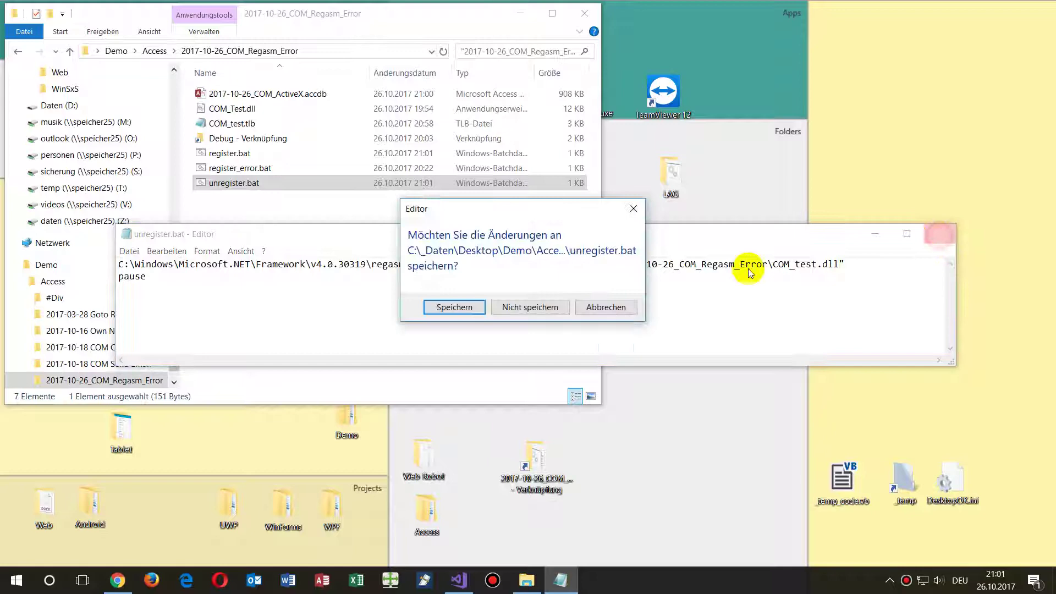
pyautogui.click(465, 307)
# - Run unregister.bat as administrator to unregister COM_test.dll, and close the console window
pyautogui.rightClick(232, 184)
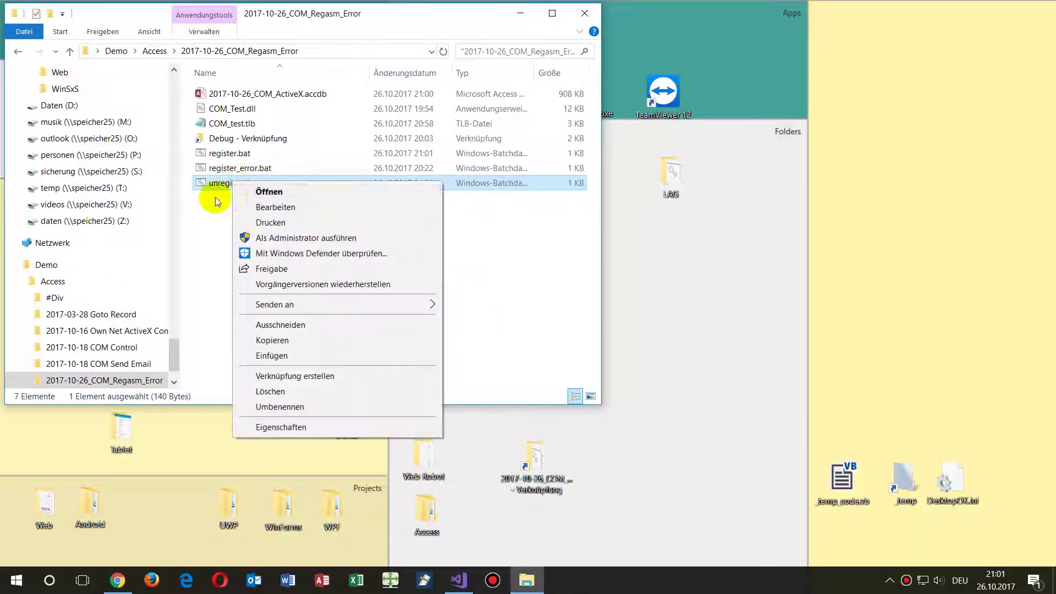
pyautogui.click(277, 239)
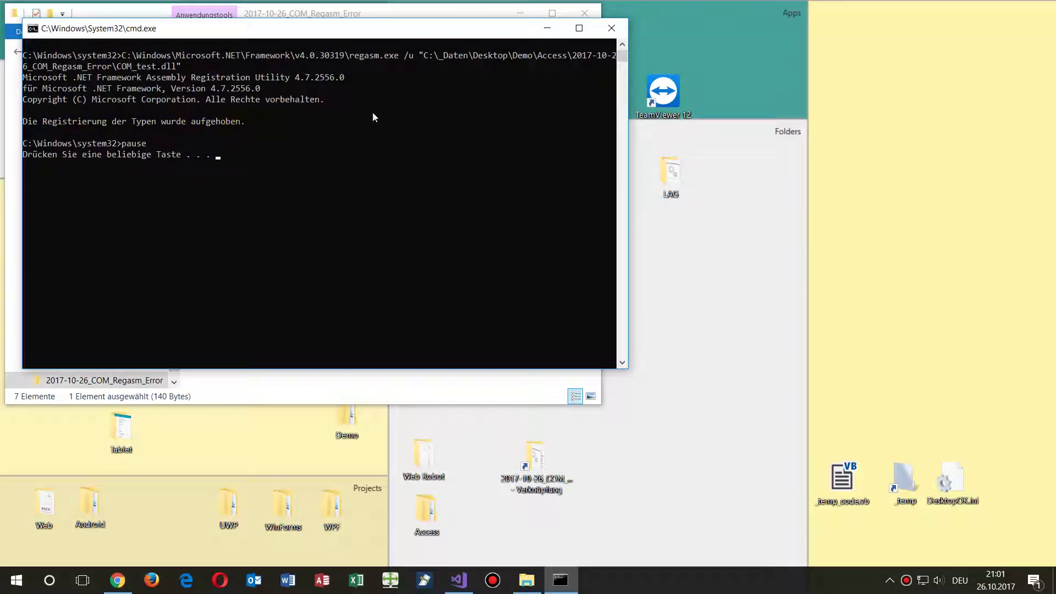
pyautogui.click(611, 28)
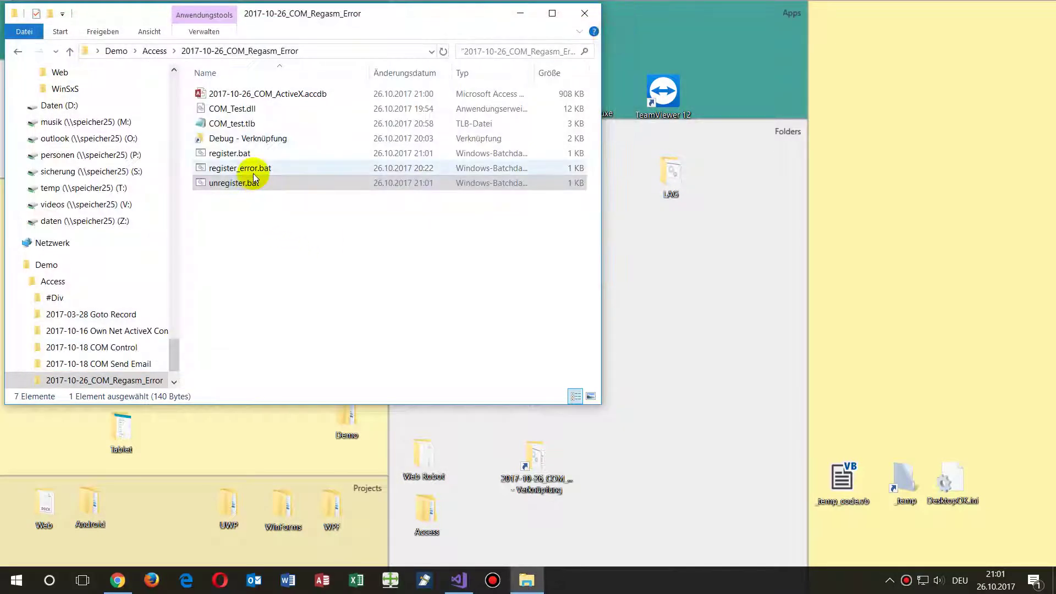
# - Open register.bat for editing, examine the quoted DLL path and the /tlb and /codebase options, and close it
pyautogui.click(263, 180)
pyautogui.rightClick(256, 173)
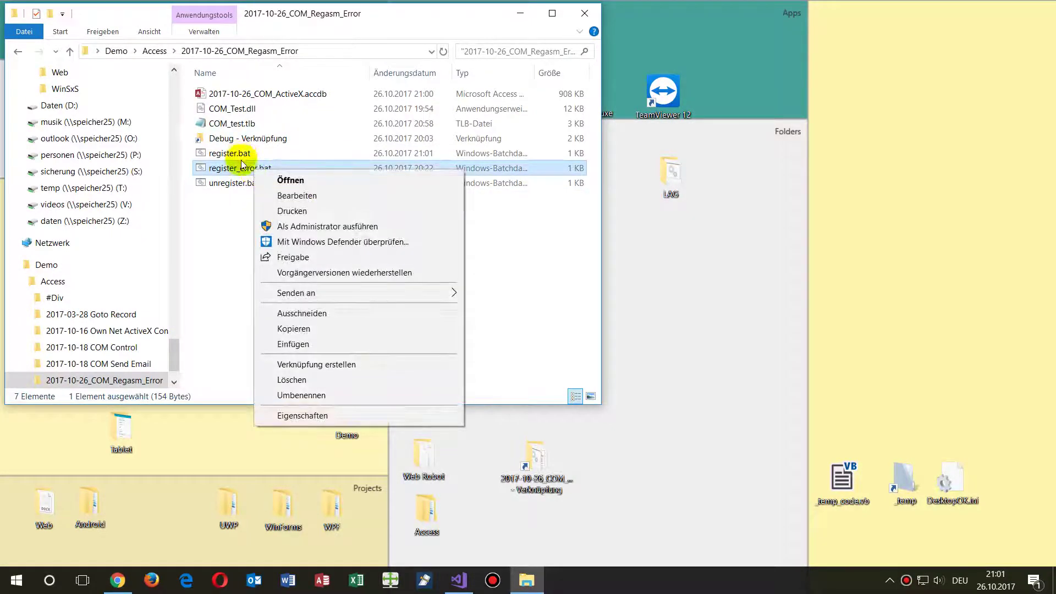
pyautogui.click(241, 156)
pyautogui.rightClick(242, 155)
pyautogui.click(278, 165)
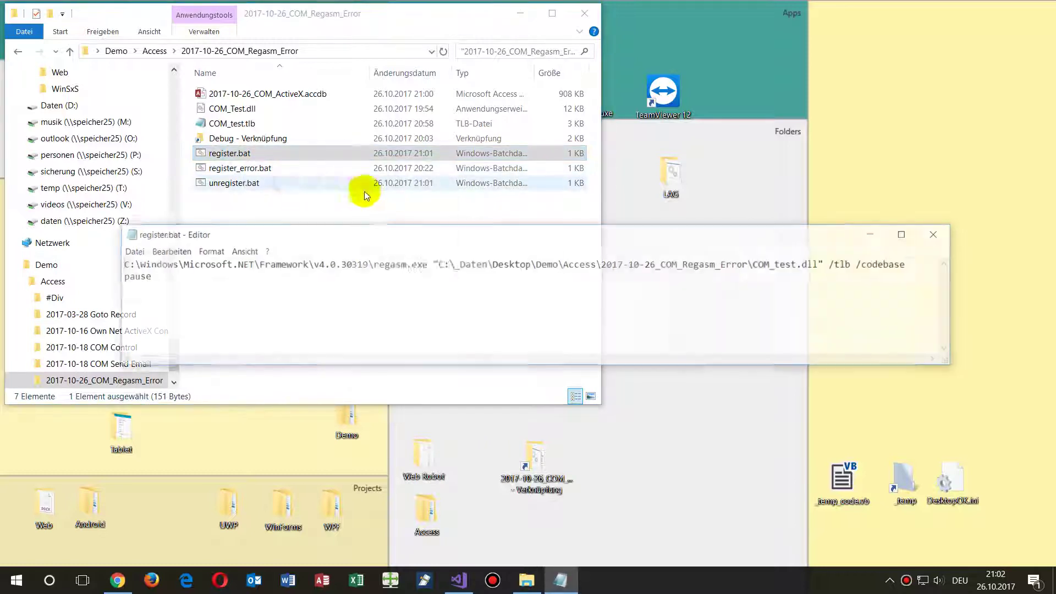
pyautogui.click(435, 264)
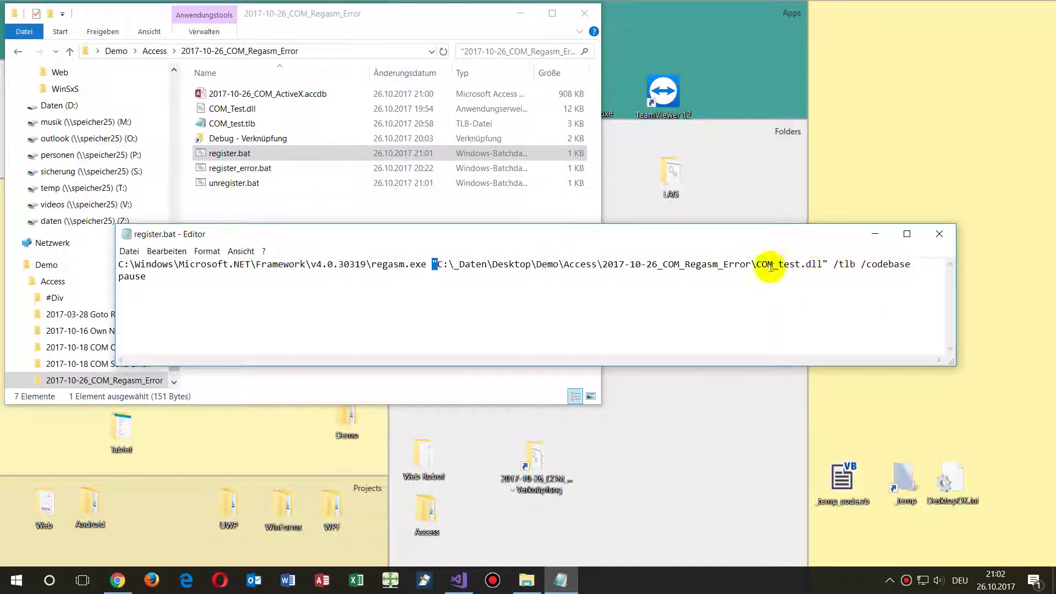
pyautogui.moveTo(866, 264); pyautogui.dragTo(912, 260)
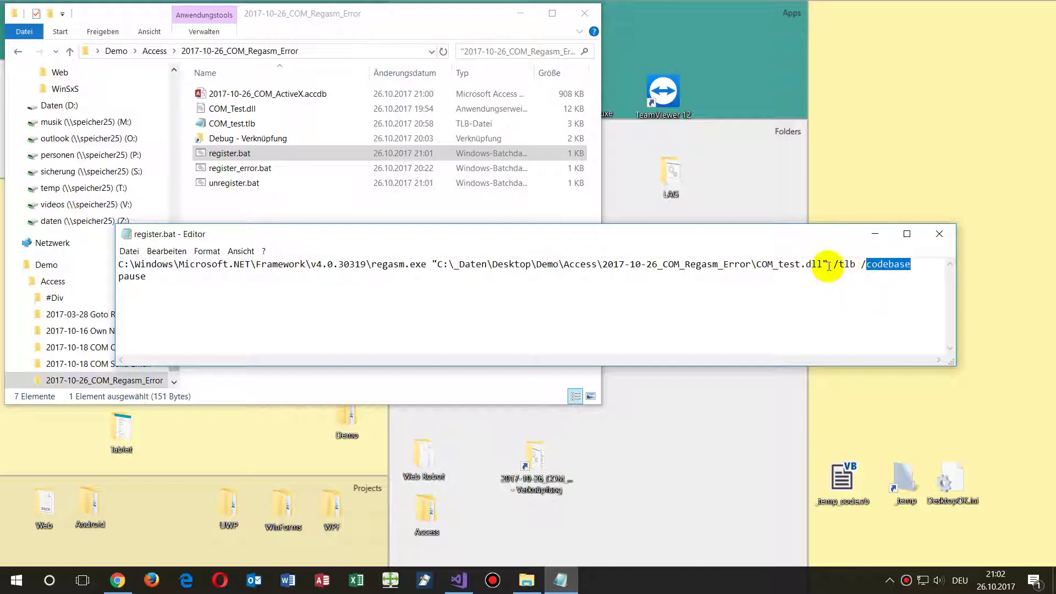
pyautogui.moveTo(834, 264); pyautogui.dragTo(859, 264)
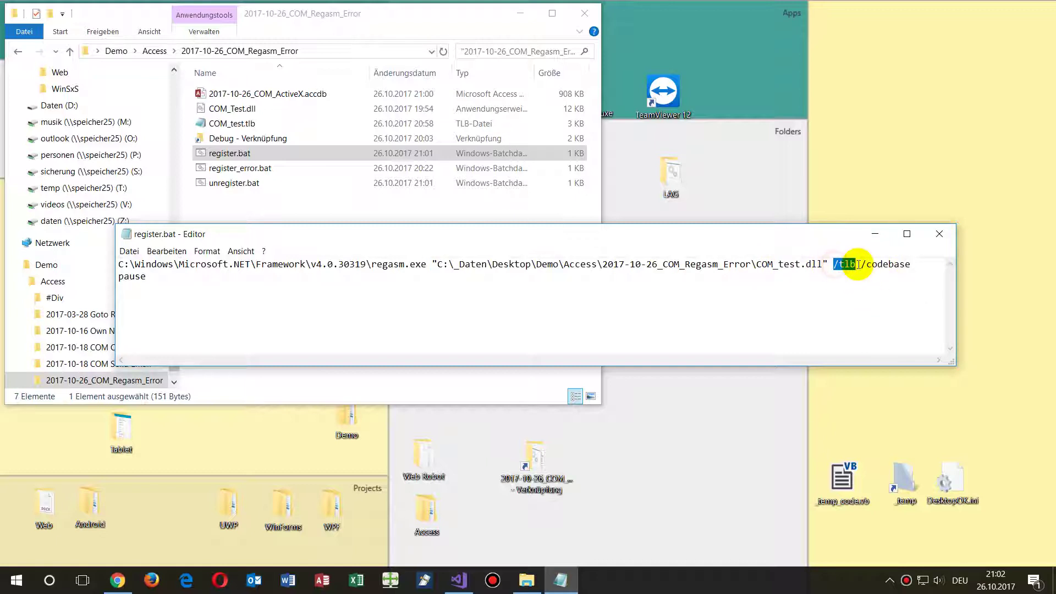
pyautogui.click(938, 233)
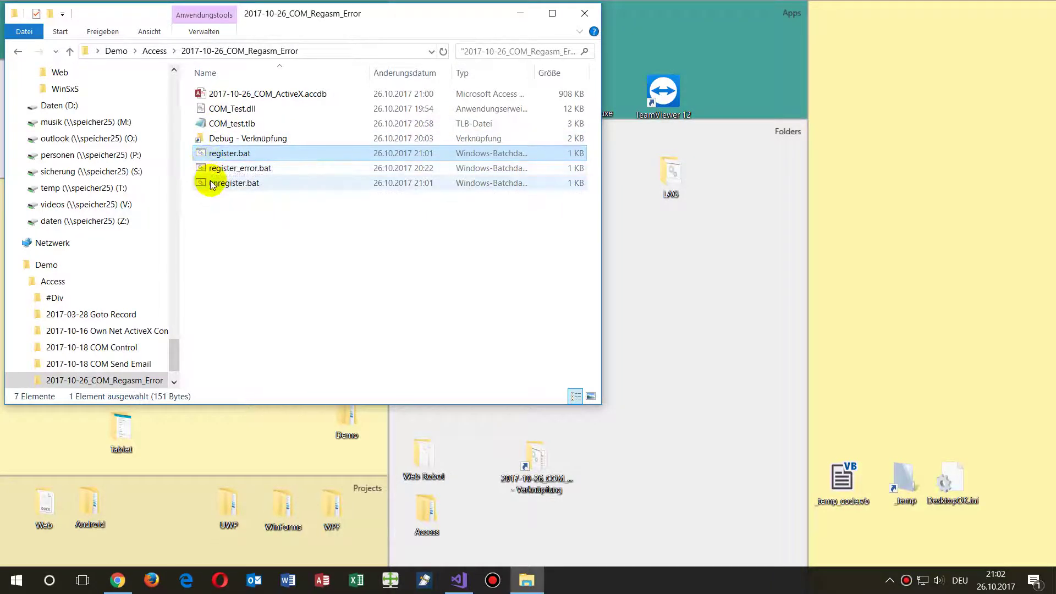
# - Run register.bat as administrator to register COM_test.dll with its type library, and close the console window
pyautogui.rightClick(229, 154)
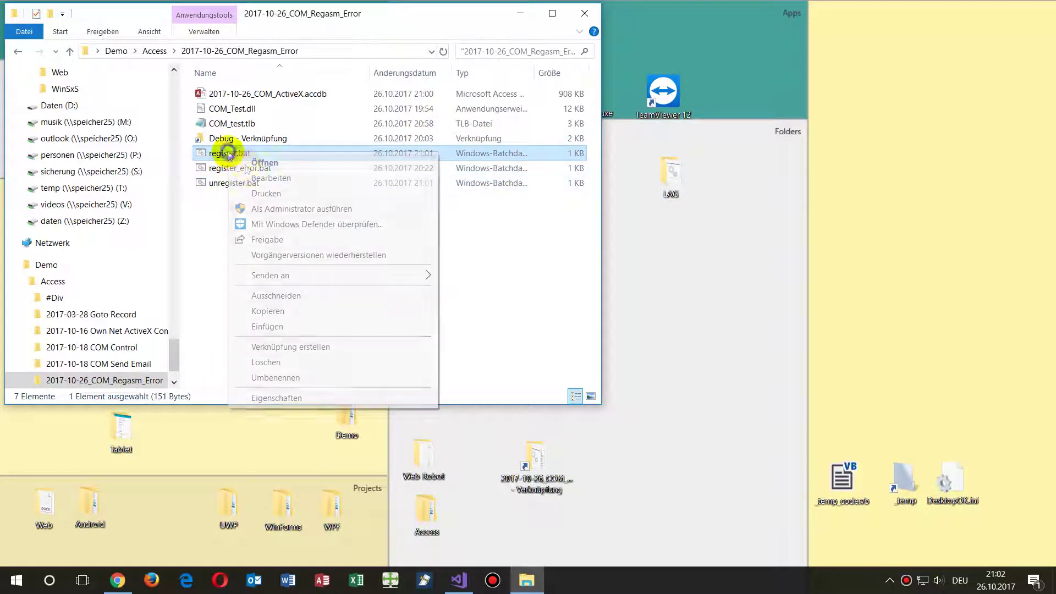
pyautogui.click(304, 210)
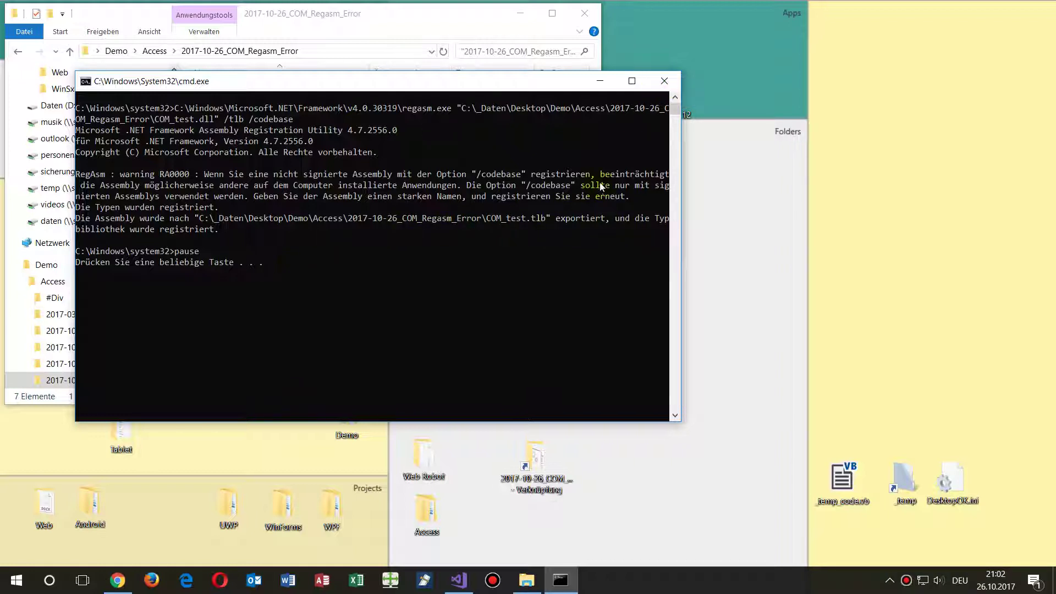
pyautogui.click(665, 84)
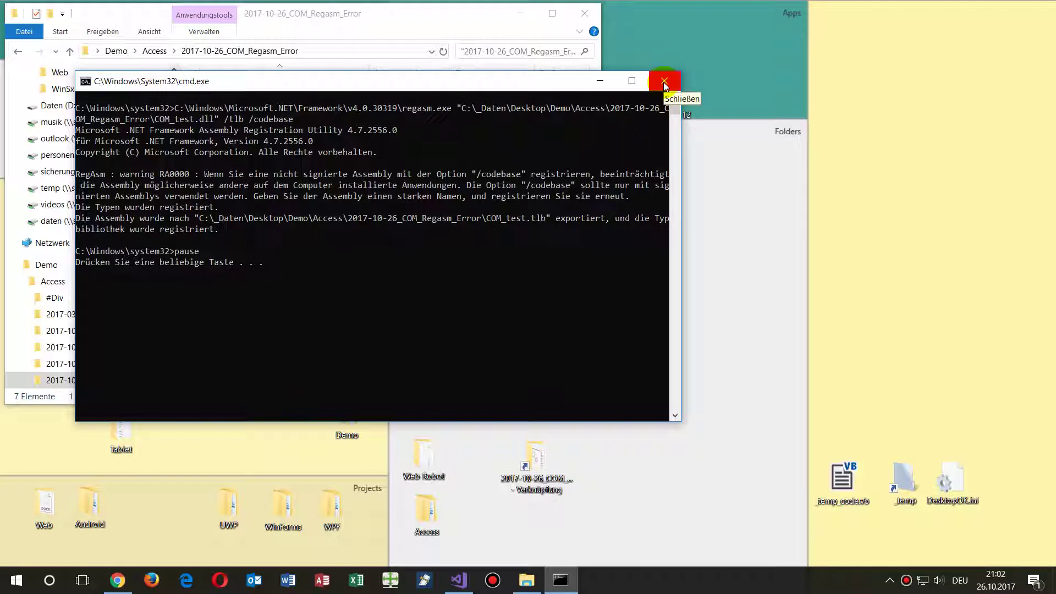
pyautogui.click(665, 82)
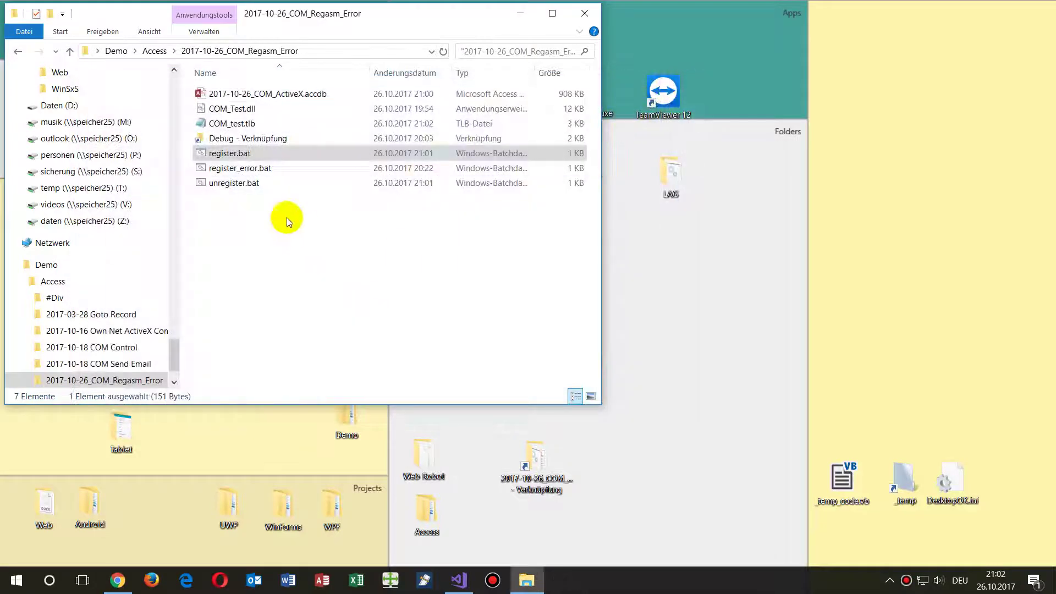
# - Open 2017-10-26_COM_ActiveX.accdb, switch Formular1 to design view, and open the Test button's click event code
pyautogui.doubleClick(232, 94)
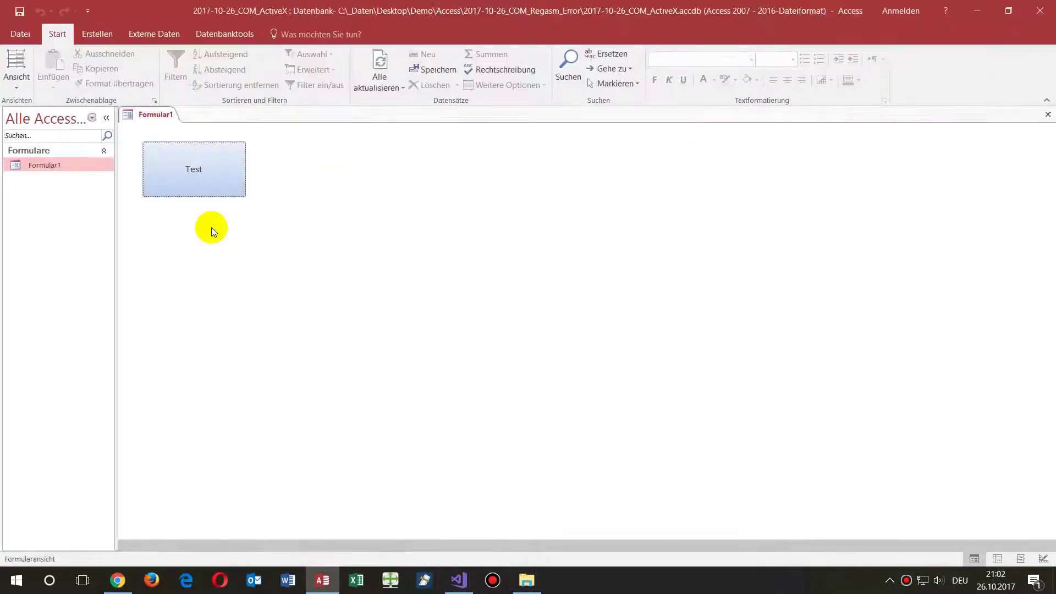
pyautogui.rightClick(283, 185)
pyautogui.click(333, 226)
pyautogui.rightClick(230, 198)
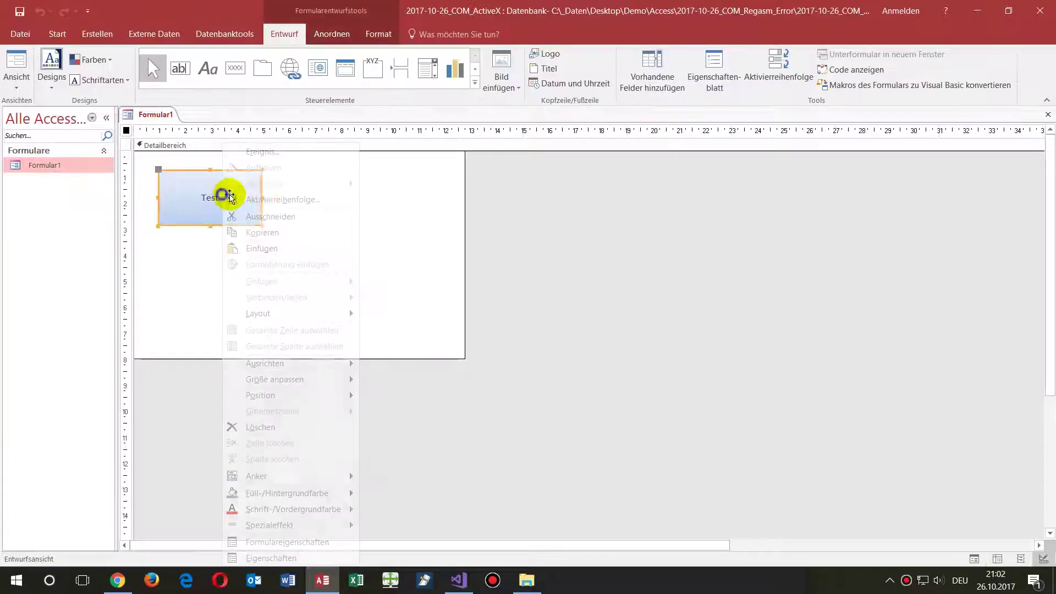
pyautogui.click(270, 152)
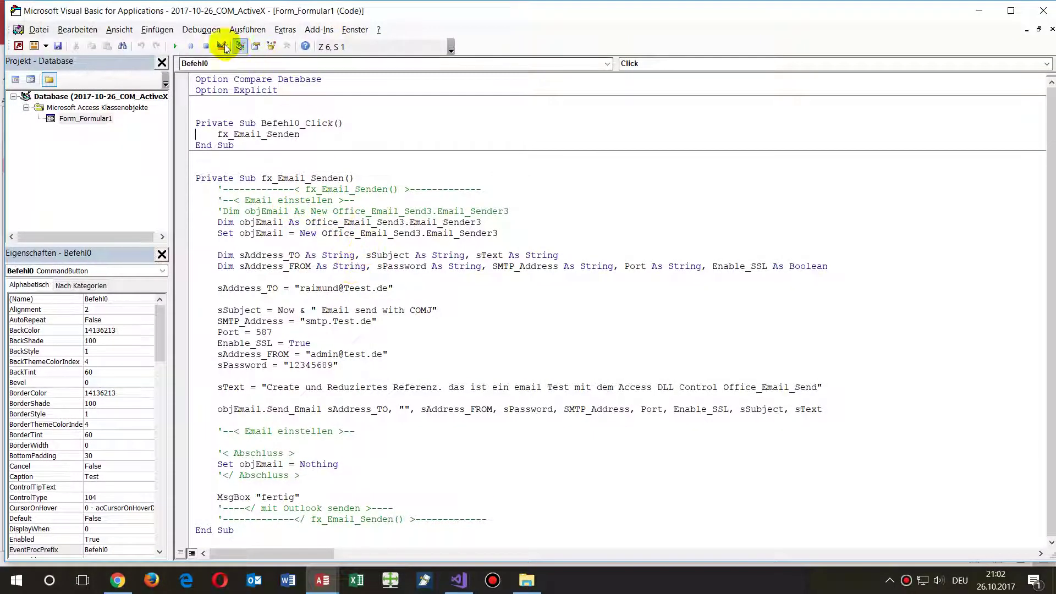
# - Examine the Office_Email_Send3 reference and its path in the VBA project's references, keeping it enabled
pyautogui.click(206, 31)
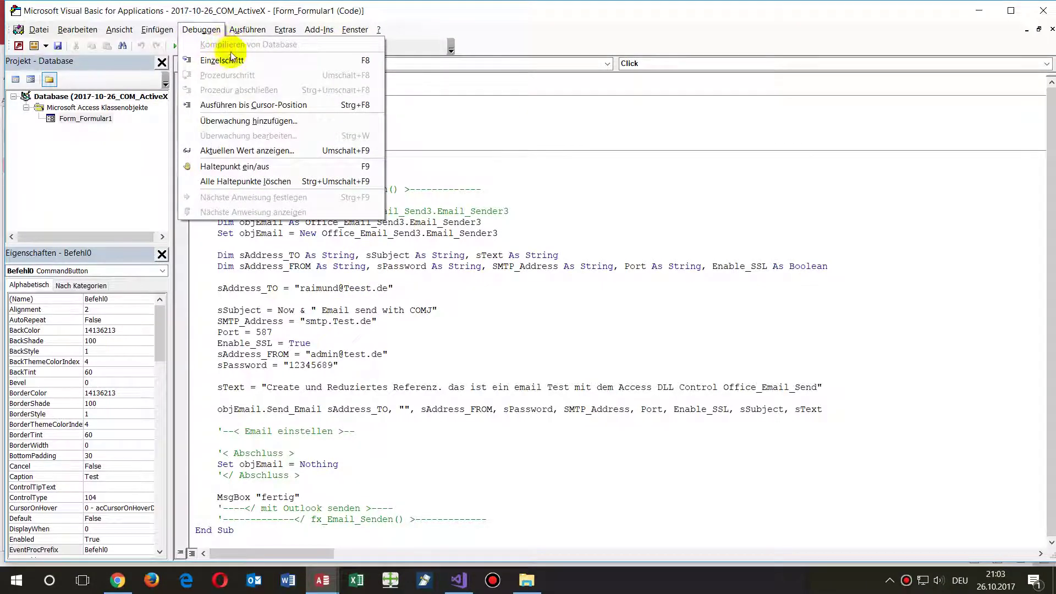
pyautogui.moveTo(285, 29)
pyautogui.click(305, 44)
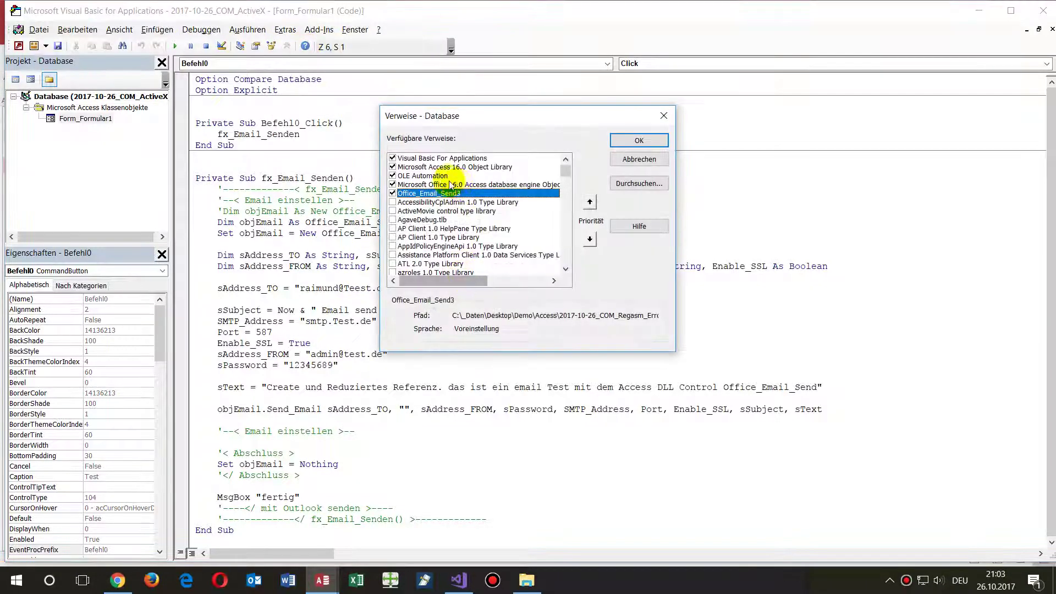
pyautogui.click(393, 193)
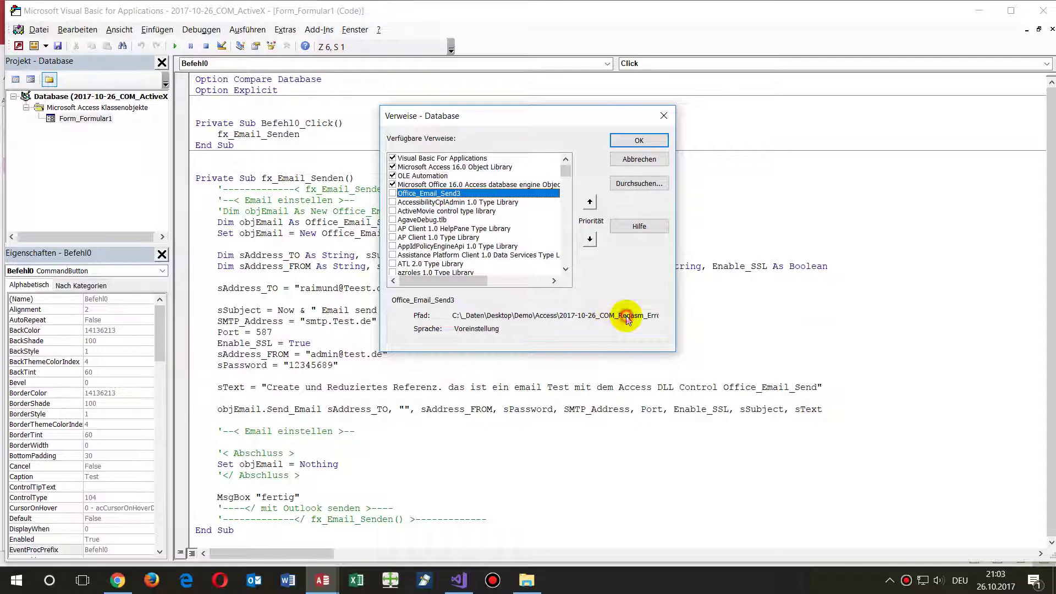
pyautogui.click(392, 193)
pyautogui.click(623, 143)
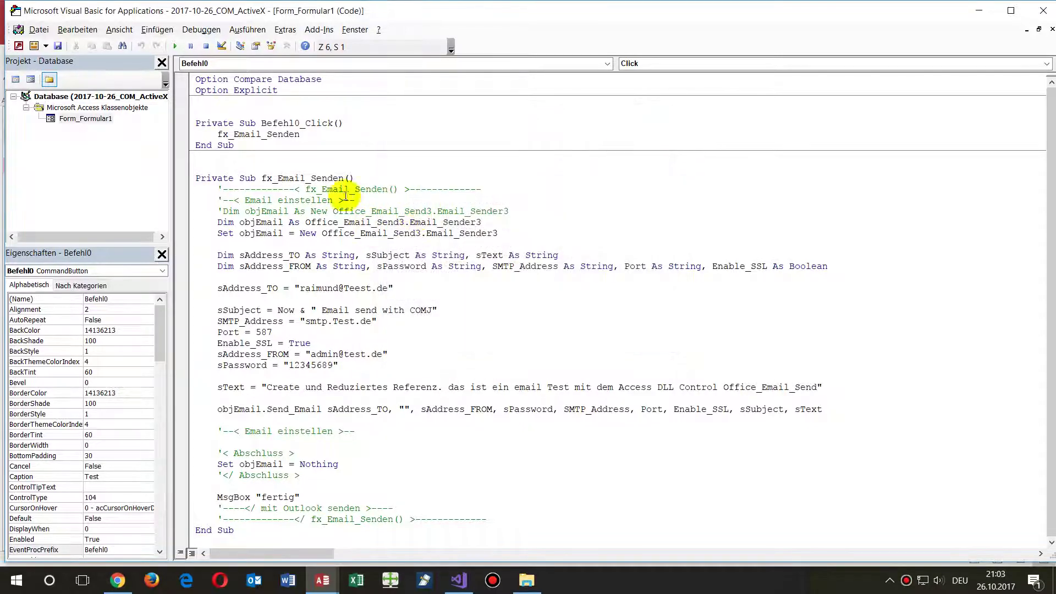
pyautogui.click(201, 30)
pyautogui.click(759, 184)
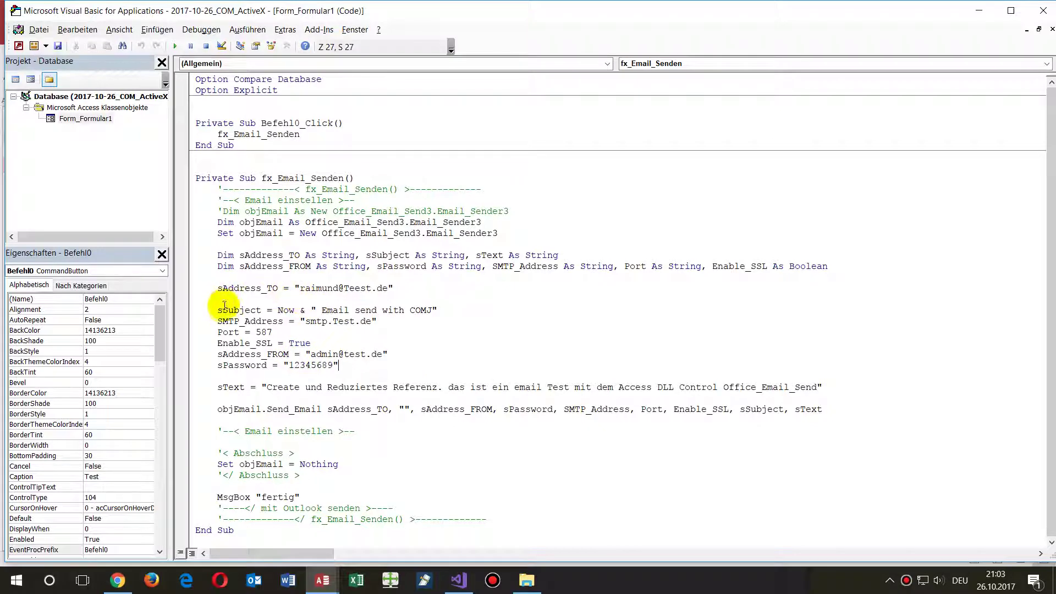
# - Show and dock the VBA editing tools, and comment out the block from sAddress_TO to sPassword in fx_Email_Senden
pyautogui.moveTo(215, 310); pyautogui.dragTo(380, 372)
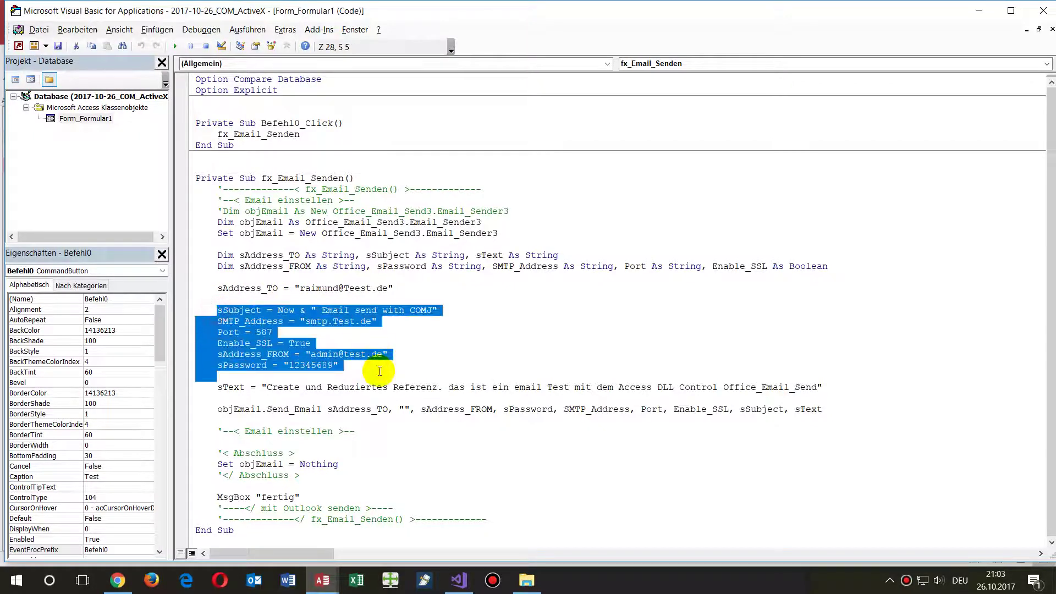
pyautogui.click(255, 287)
pyautogui.moveTo(218, 288); pyautogui.dragTo(371, 363)
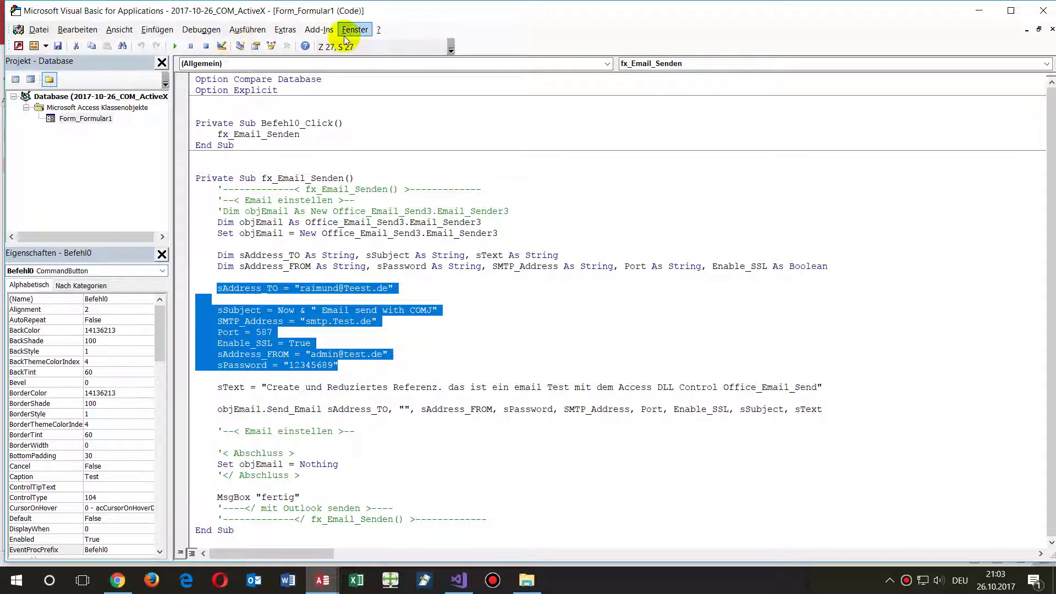
pyautogui.rightClick(384, 40)
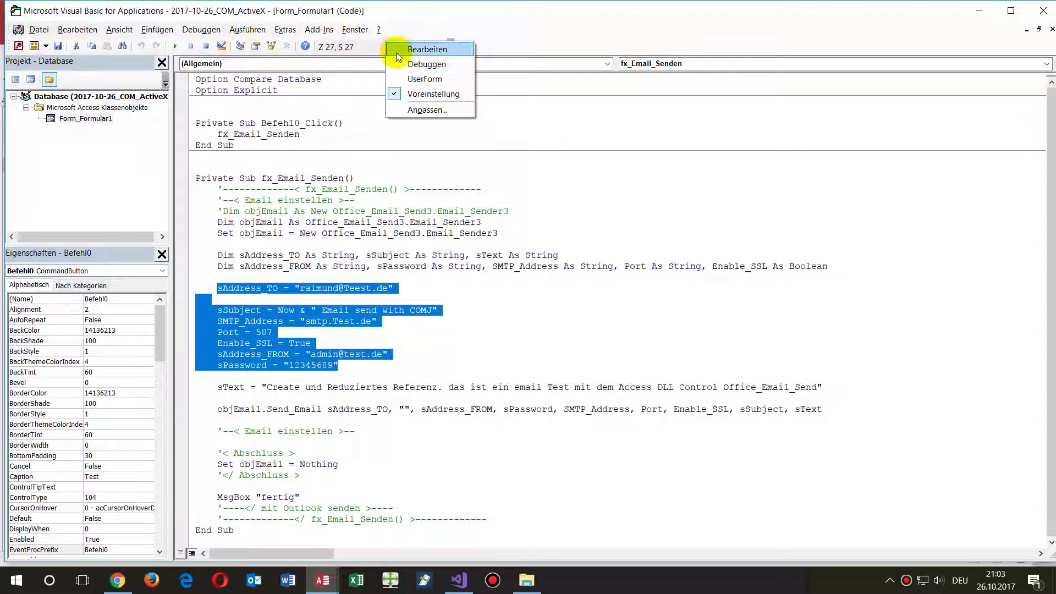
pyautogui.click(397, 50)
pyautogui.moveTo(121, 109); pyautogui.dragTo(525, 41)
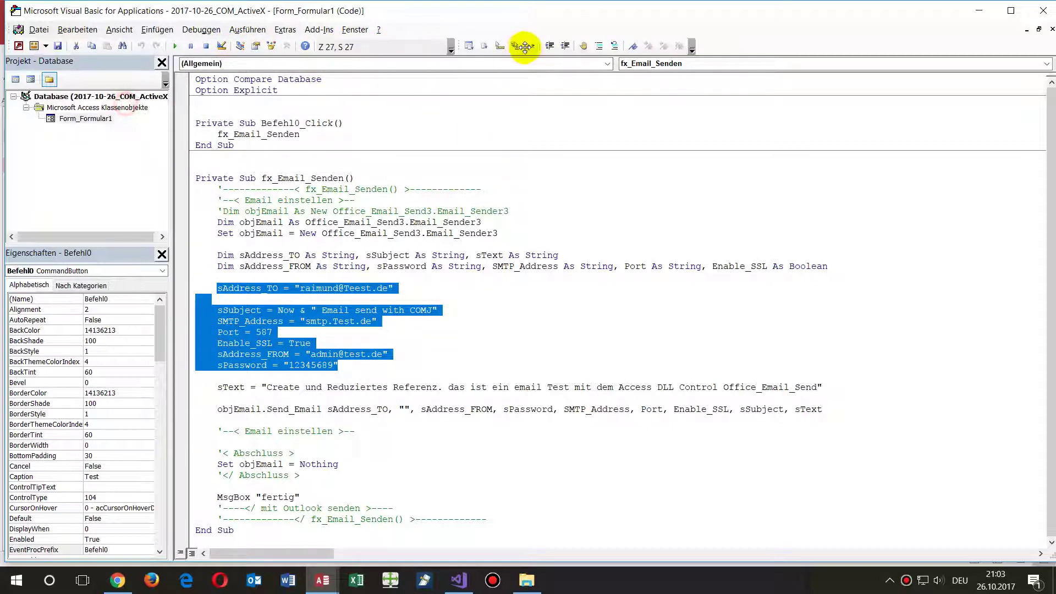
pyautogui.click(596, 49)
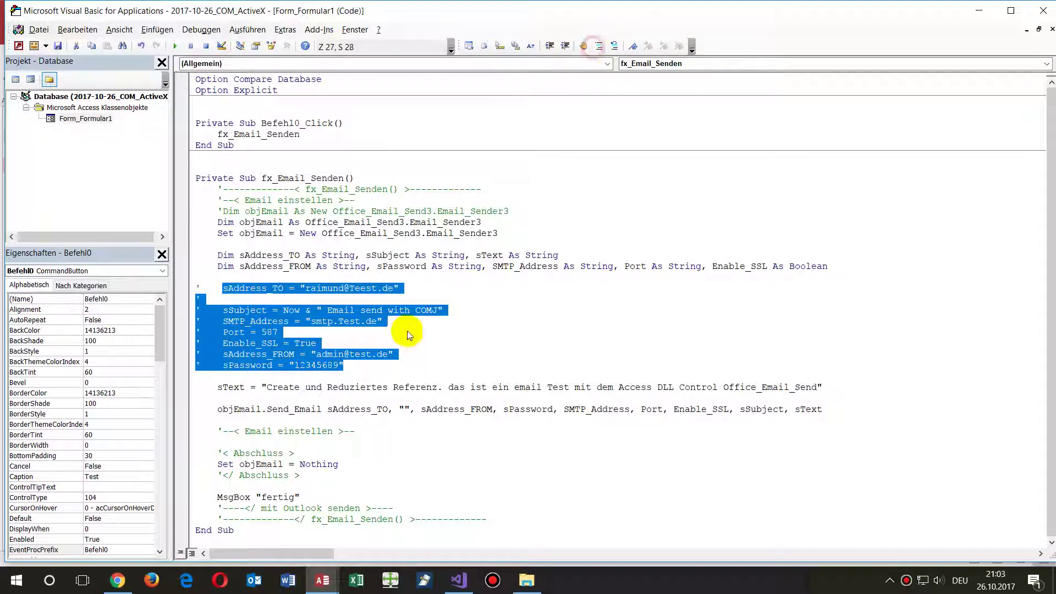
pyautogui.click(401, 342)
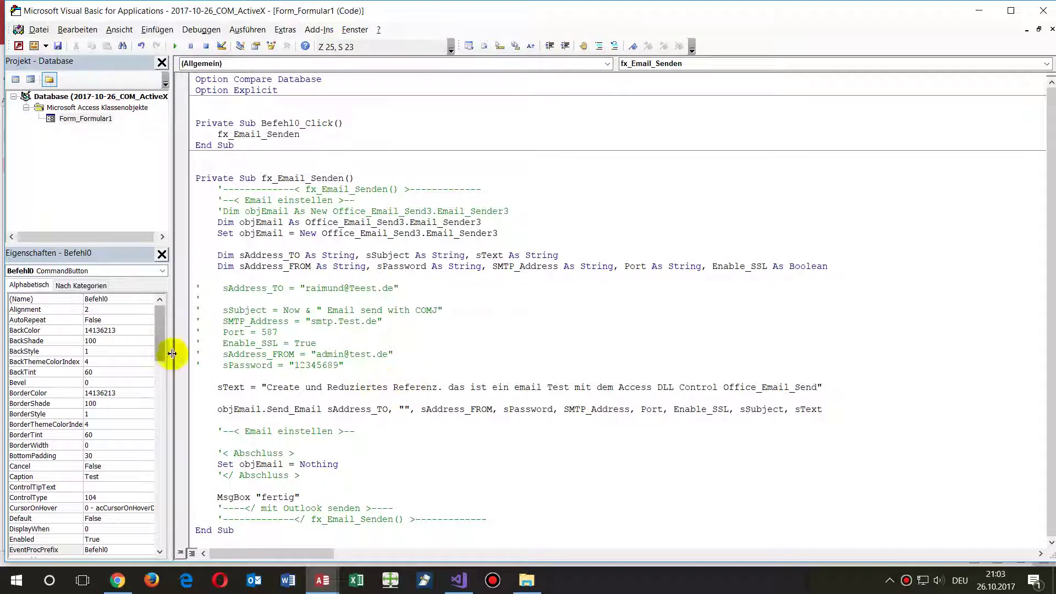
# - Comment out the objEmail.Send_Email line in fx_Email_Senden and close the code editor
pyautogui.click(218, 409)
pyautogui.write("'")
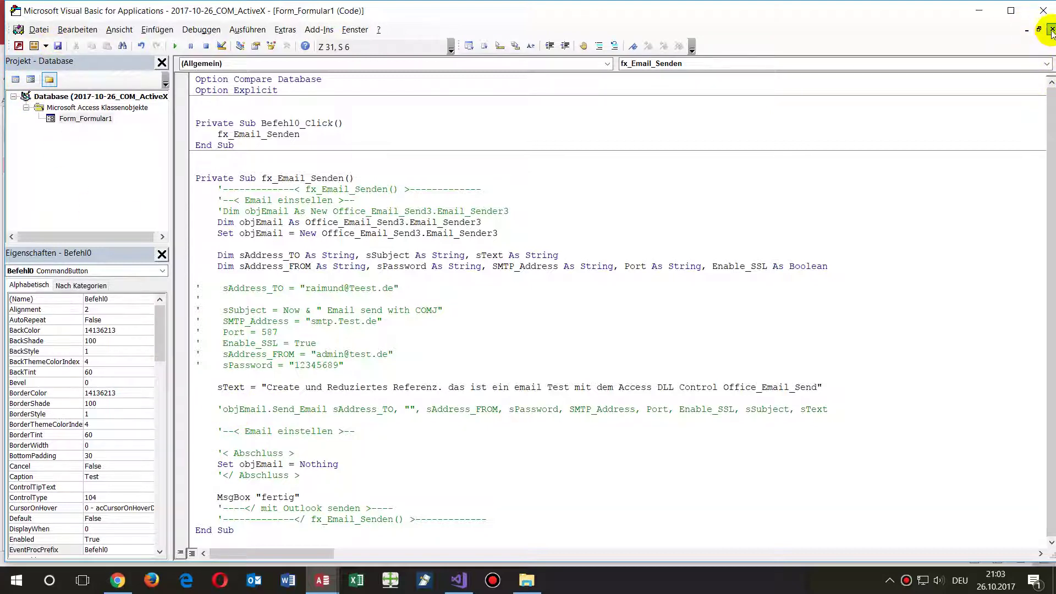
pyautogui.click(1042, 10)
# - Switch Formular1 to form view, run the Test button, dismiss its message, and close the database
pyautogui.click(229, 314)
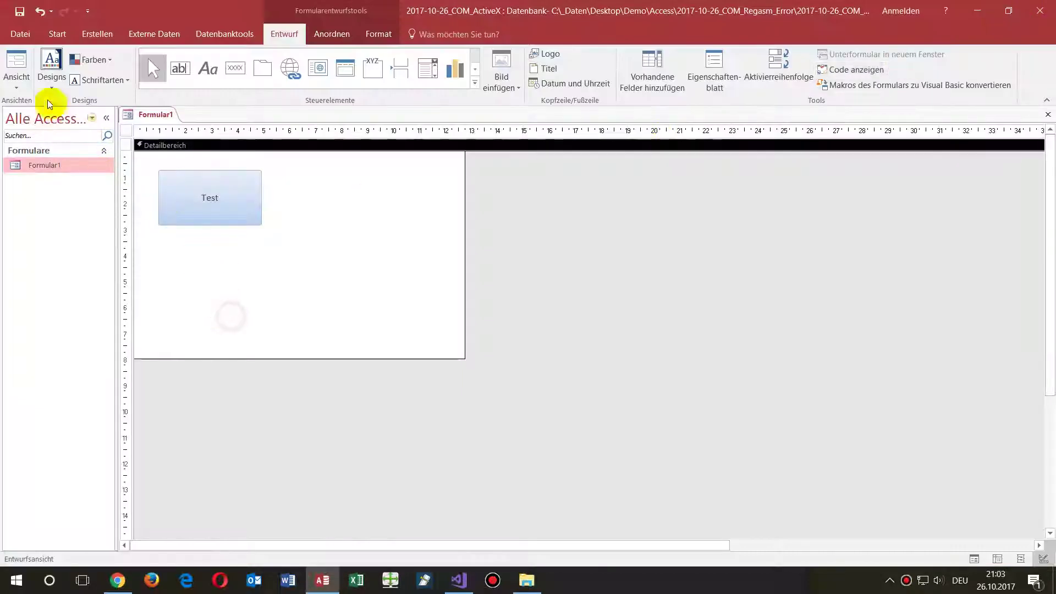
pyautogui.click(18, 63)
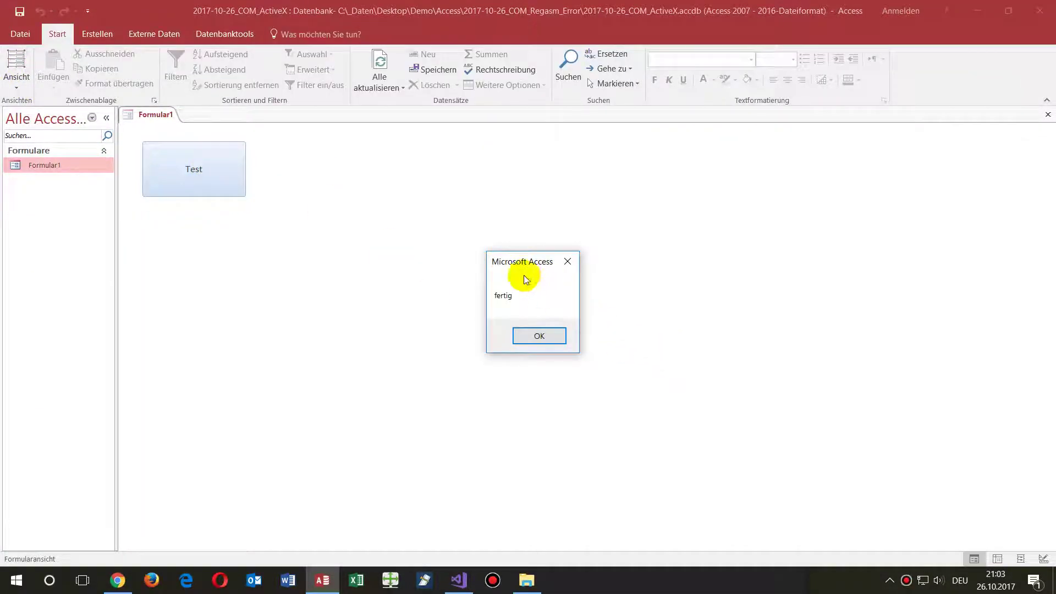
pyautogui.moveTo(519, 263); pyautogui.dragTo(258, 182)
pyautogui.click(285, 258)
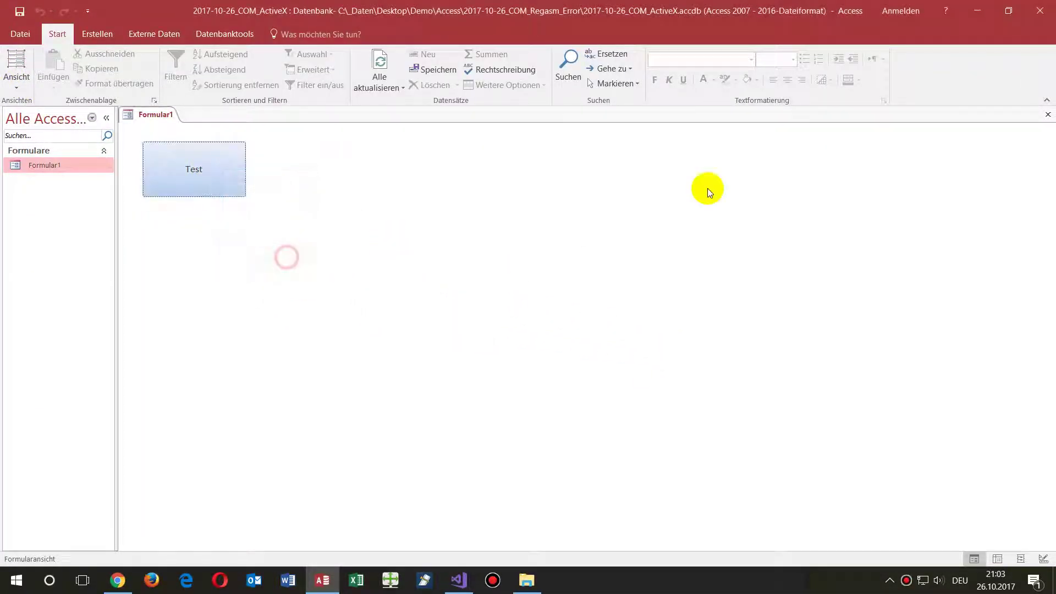
pyautogui.click(1040, 11)
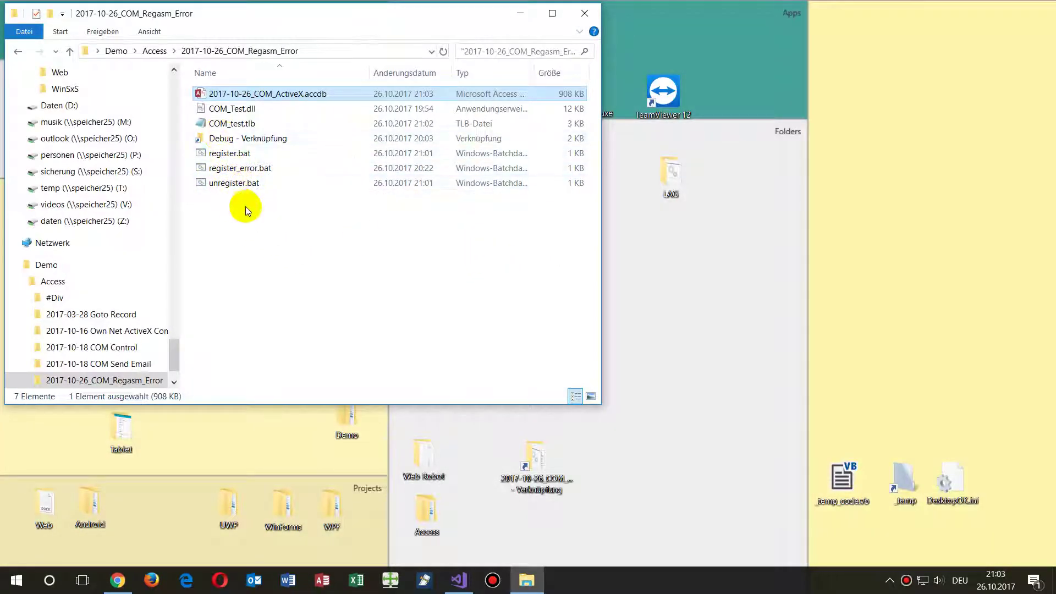
# - Switch to the CodeDocu article in Chrome and read through the COM run-time error description, registration example and solution
pyautogui.click(118, 580)
pyautogui.scroll(15, 140, 174)
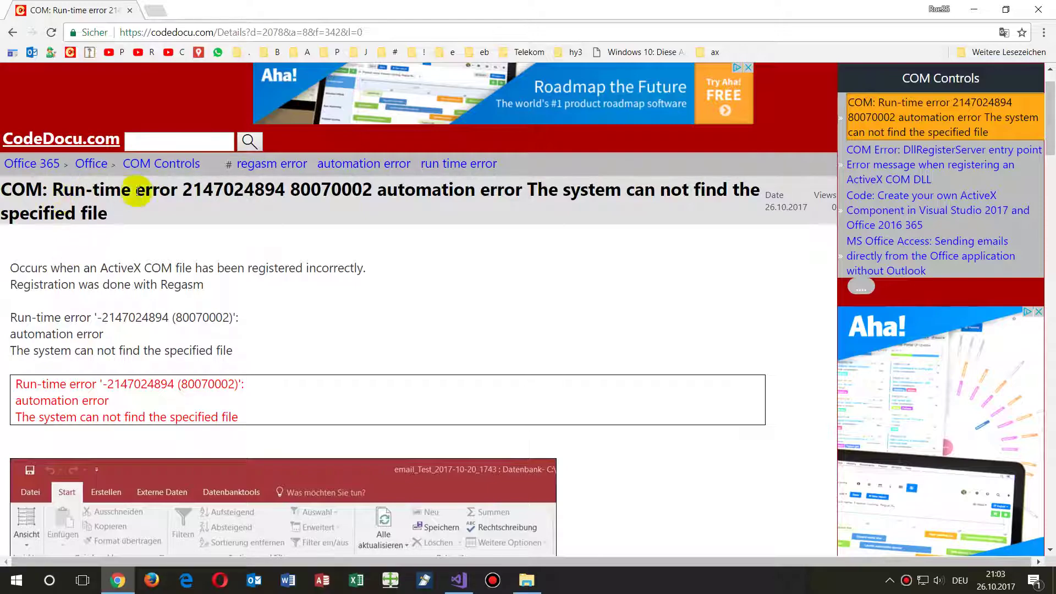
pyautogui.scroll(-6, 168, 299)
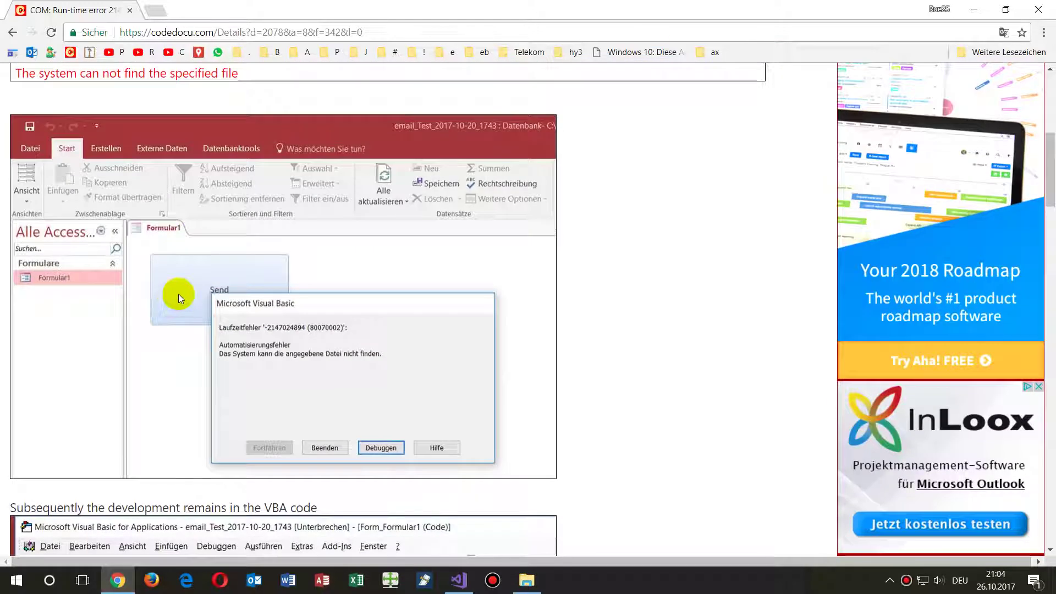
pyautogui.scroll(-11, 179, 294)
pyautogui.scroll(-5, 180, 297)
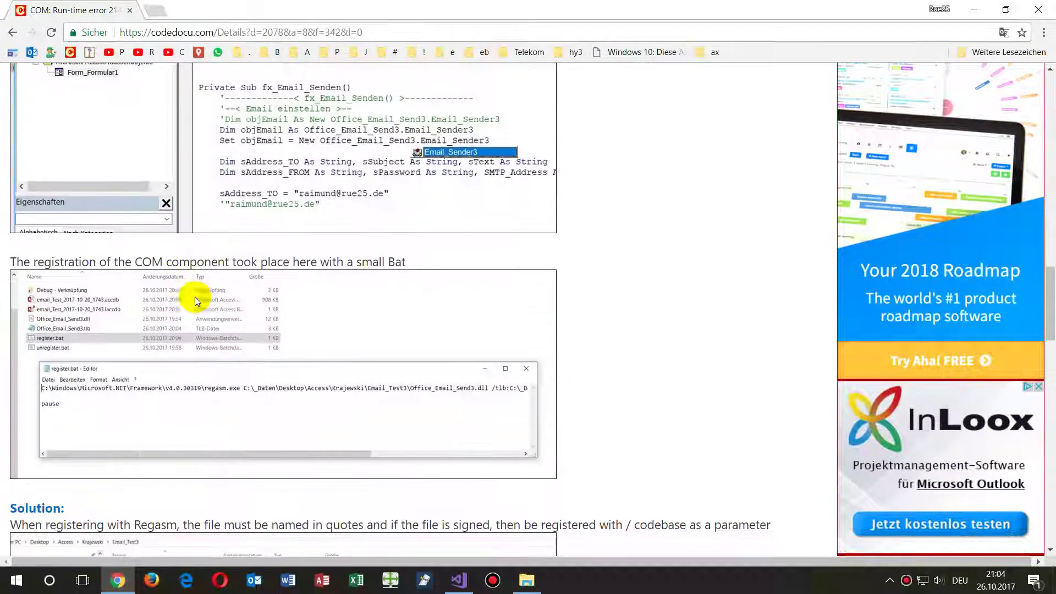
pyautogui.scroll(-1, 477, 238)
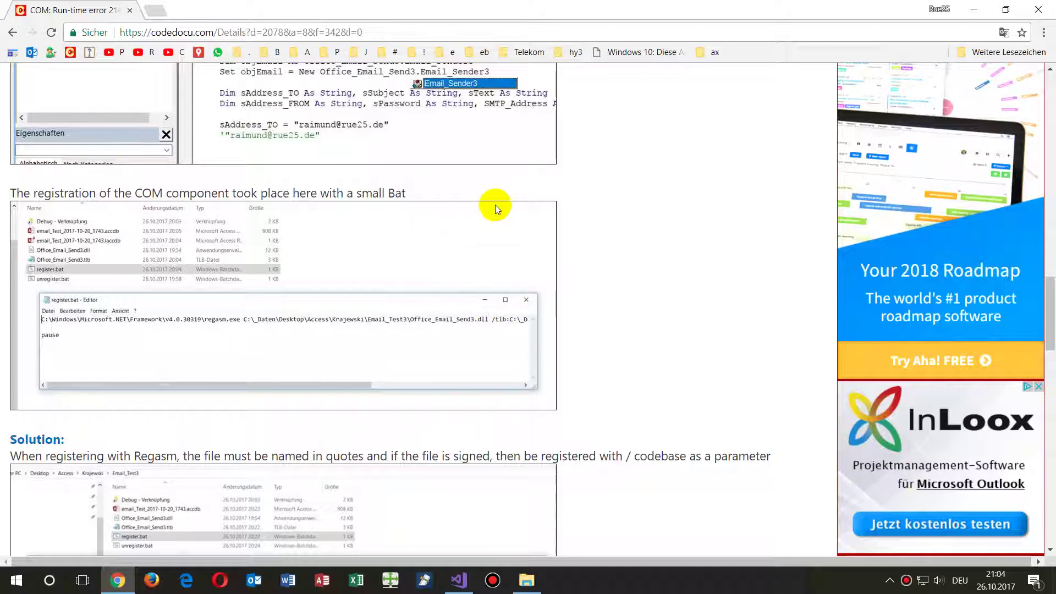
pyautogui.scroll(-8, 498, 212)
pyautogui.scroll(9, 504, 198)
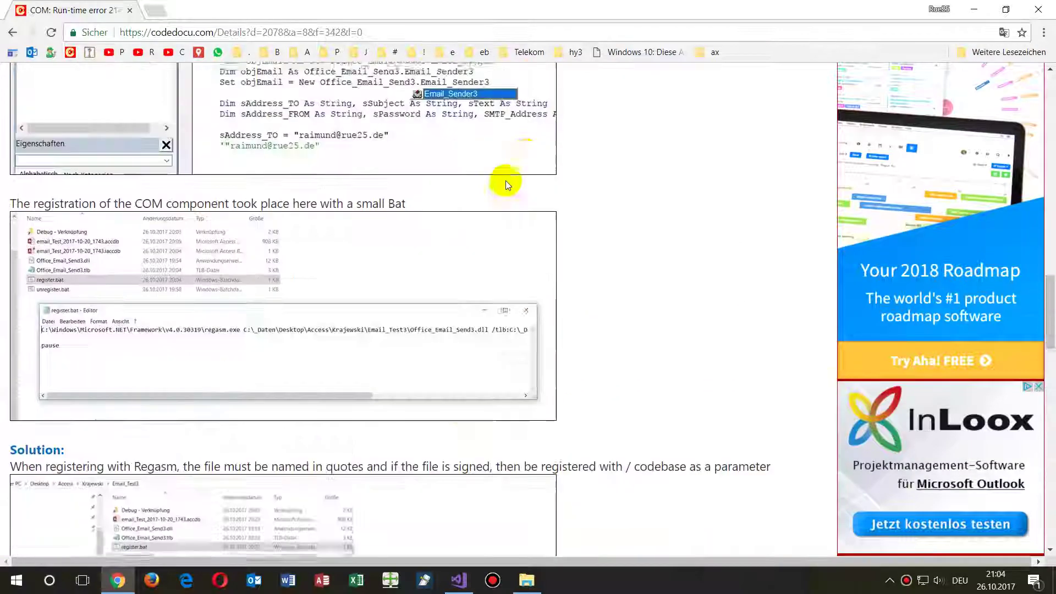
pyautogui.scroll(15, 702, 205)
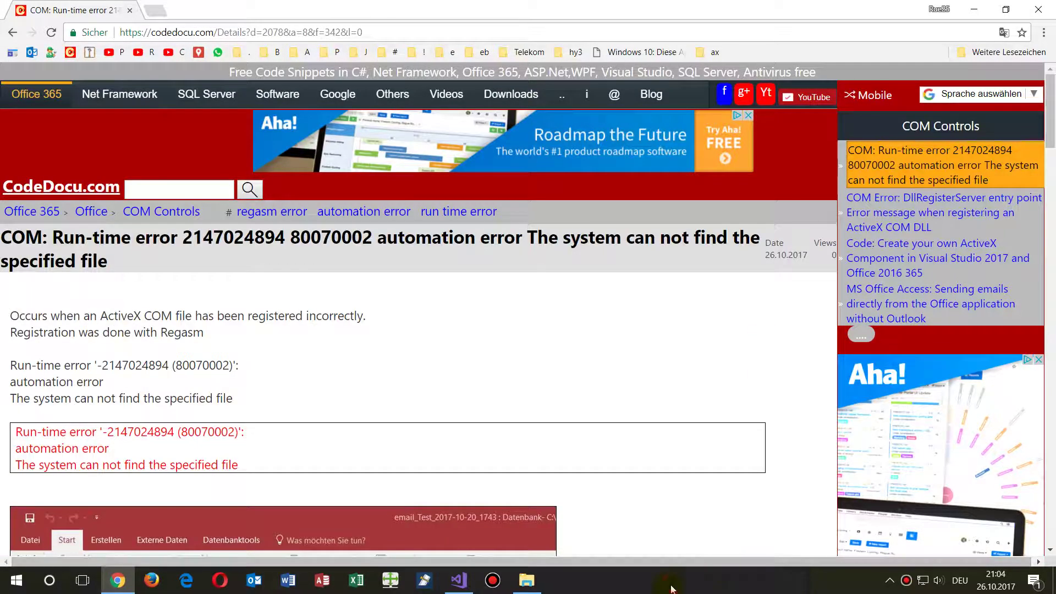